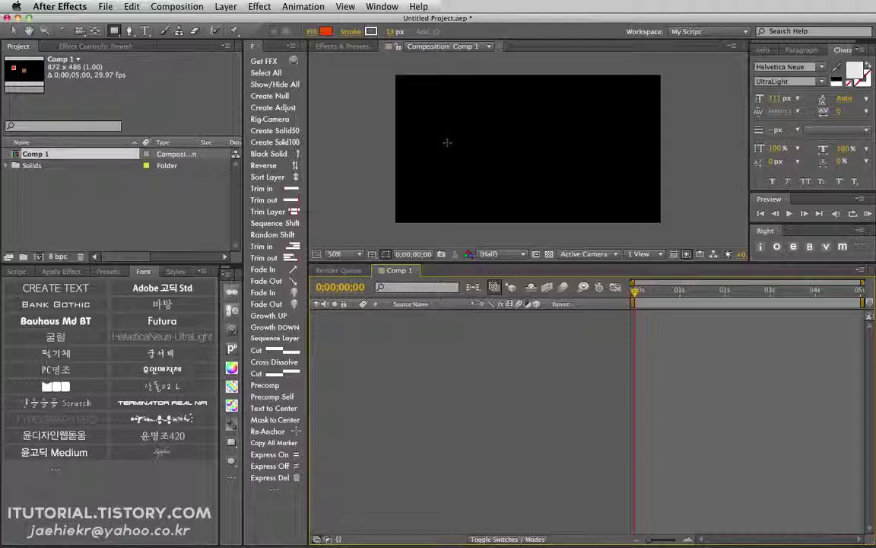
Create a 100-pixel solid and expand its Transform group to inspect the Anchor Point and Position properties.
{"action": "left_click", "coordinate": [274, 142]}
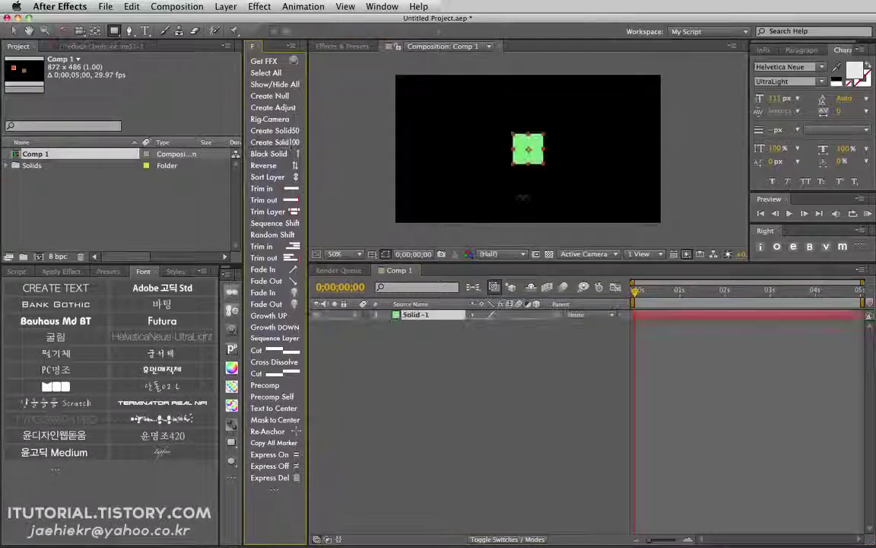
{"action": "left_click", "coordinate": [356, 314]}
{"action": "left_click", "coordinate": [366, 325]}
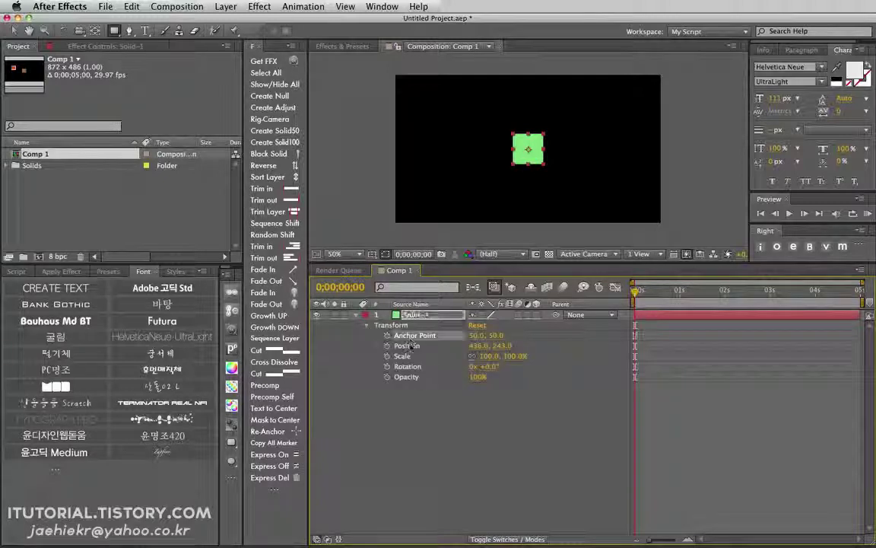
{"action": "left_click", "coordinate": [417, 335]}
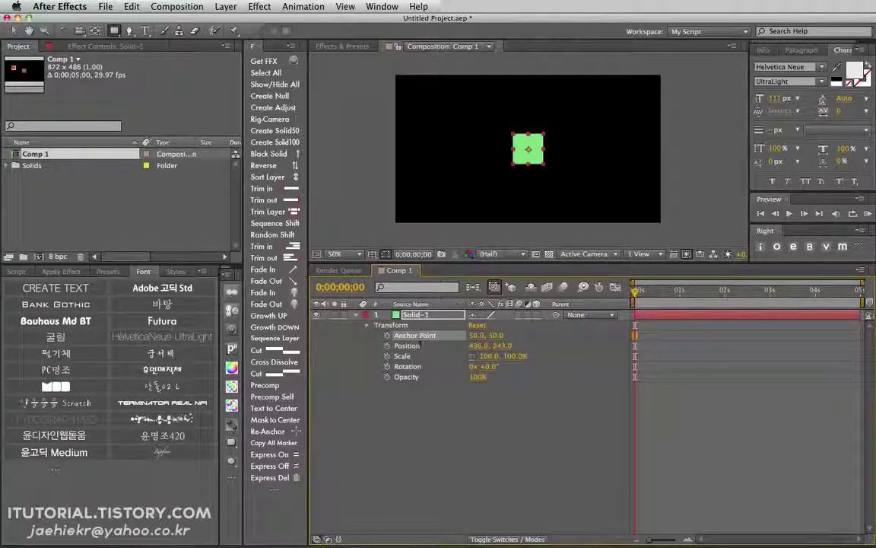
{"action": "left_click", "coordinate": [407, 346]}
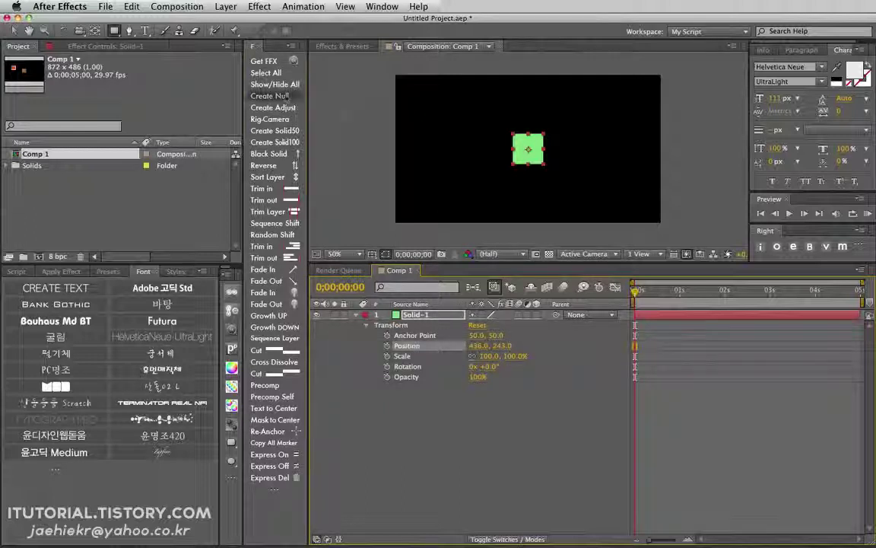
Add a null object, move it to the right of the green solid, and parent the solid to the null.
{"action": "left_click", "coordinate": [270, 96]}
{"action": "key", "text": "v"}
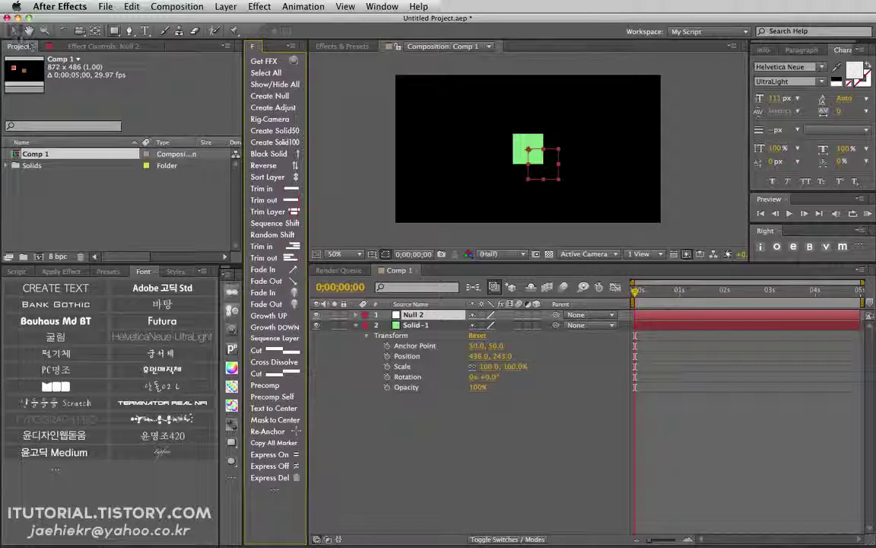
{"action": "left_click_drag", "start_coordinate": [554, 161], "coordinate": [593, 156]}
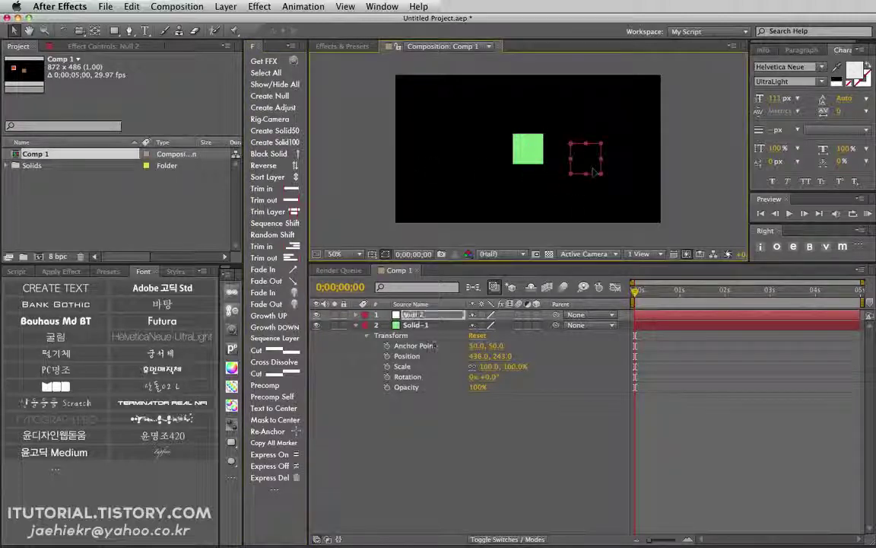
{"action": "left_click_drag", "start_coordinate": [556, 325], "coordinate": [449, 318]}
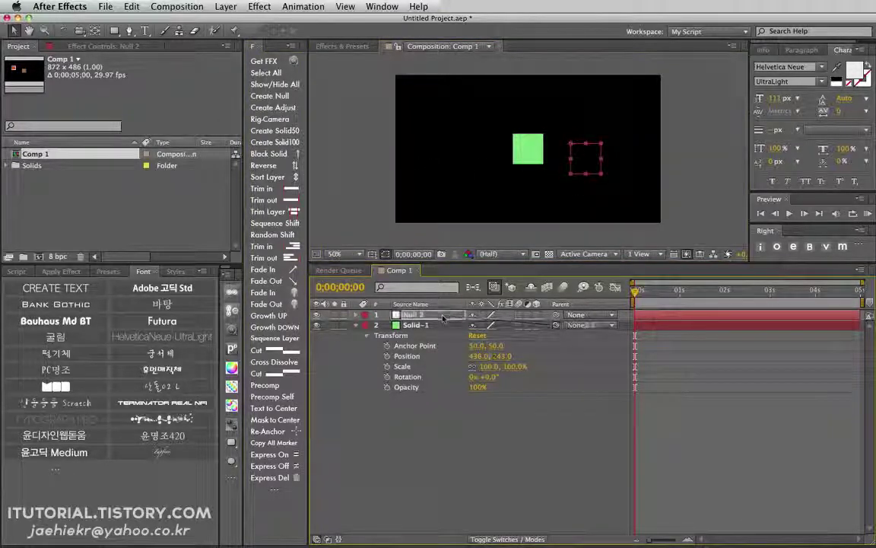
Inspect the parented solid's Position and Anchor Point, and delete both the solid and the null layer.
{"action": "left_click", "coordinate": [407, 356]}
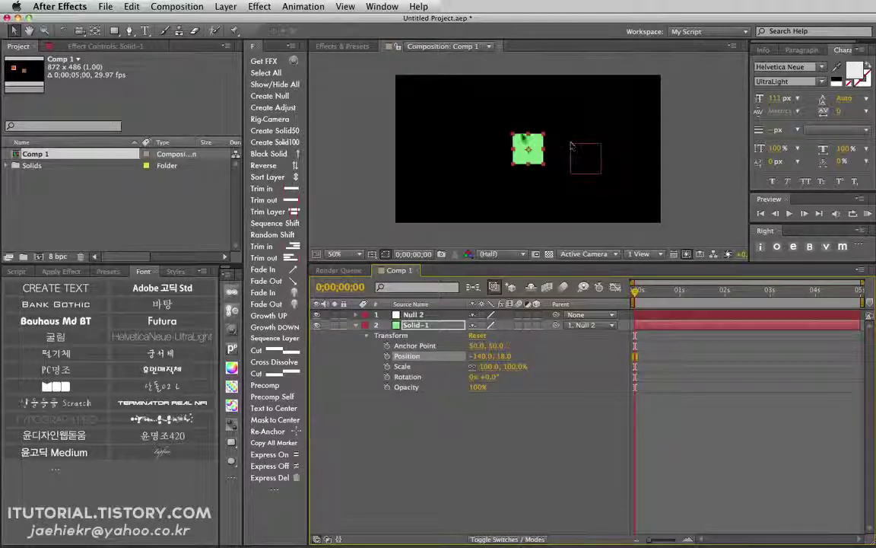
{"action": "left_click", "coordinate": [408, 348]}
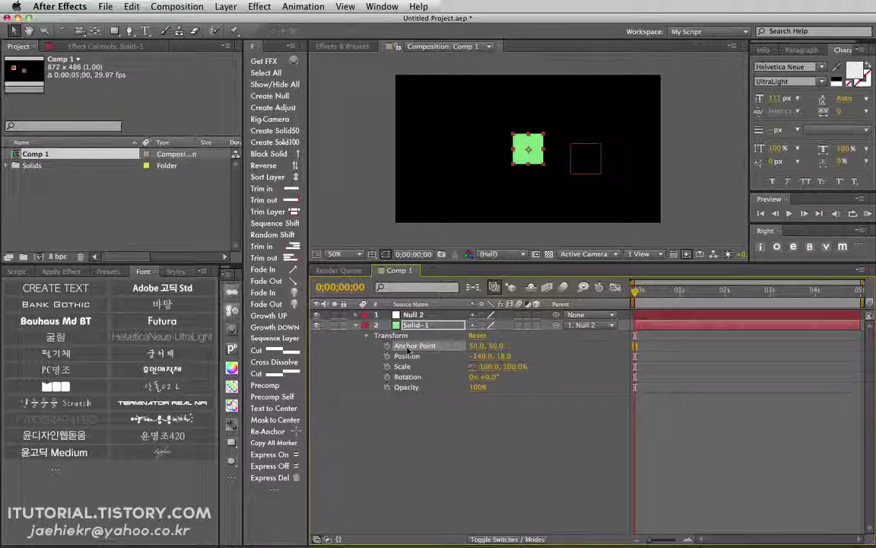
{"action": "left_click", "coordinate": [414, 326]}
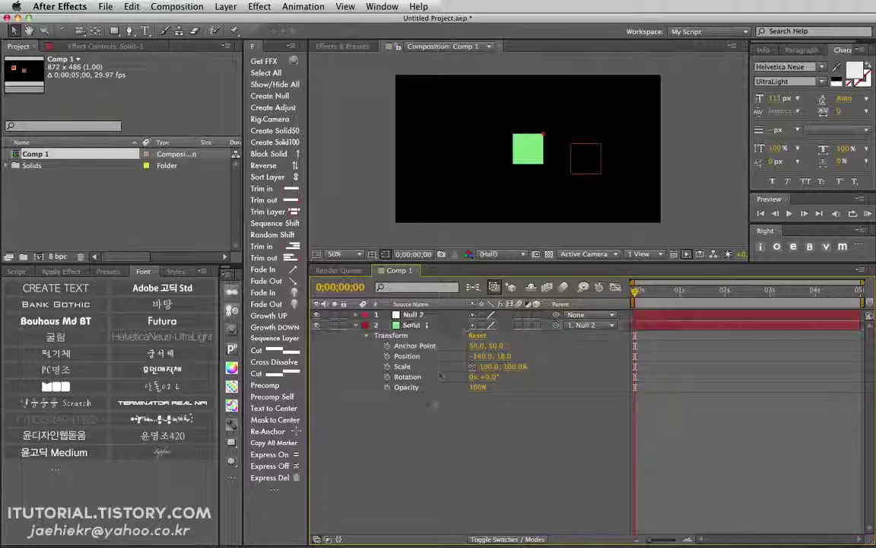
{"action": "left_click", "coordinate": [411, 314], "text": "shift"}
{"action": "key", "text": "Delete"}
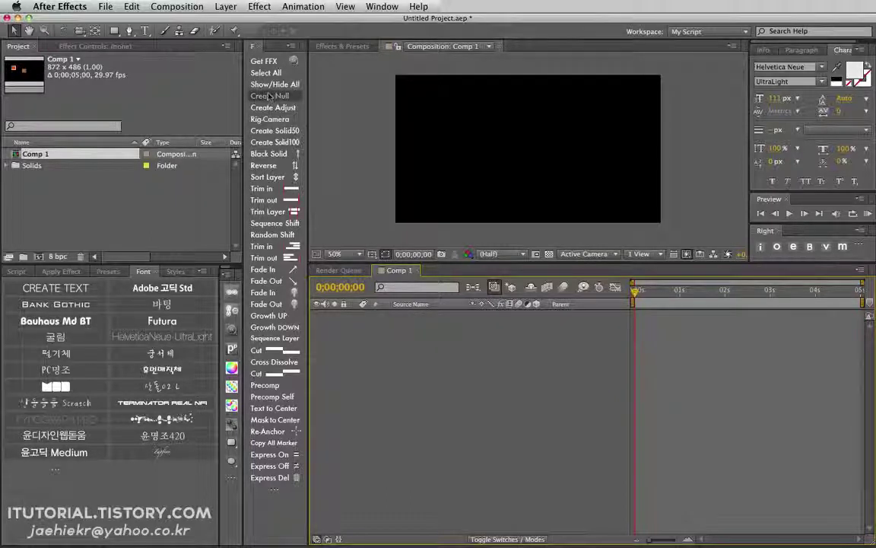
Create an empty shape layer and expand its Contents and Transform properties.
{"action": "left_click", "coordinate": [225, 7]}
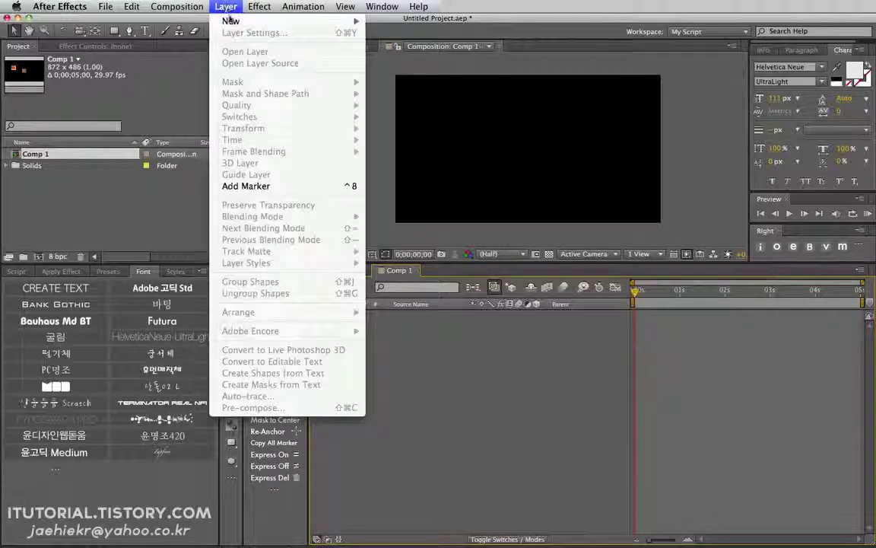
{"action": "mouse_move", "coordinate": [229, 21]}
{"action": "left_click", "coordinate": [379, 81]}
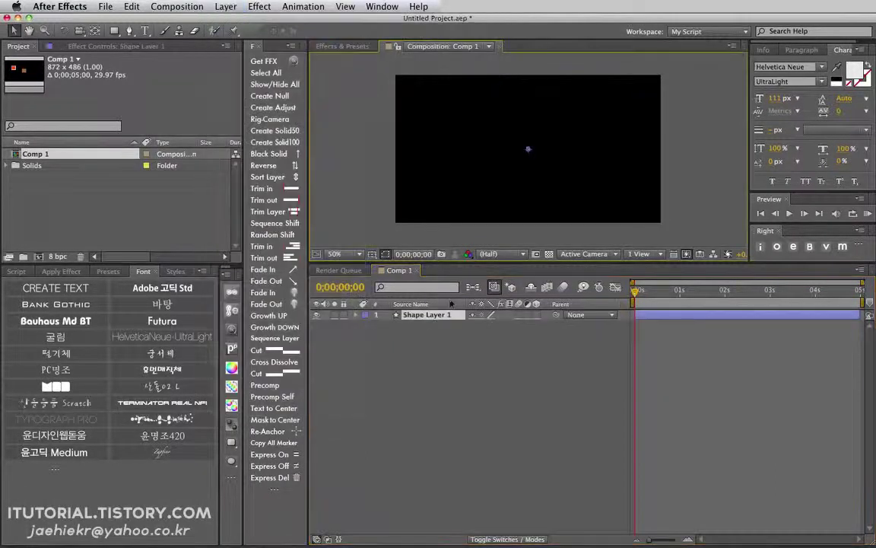
{"action": "key", "text": "q"}
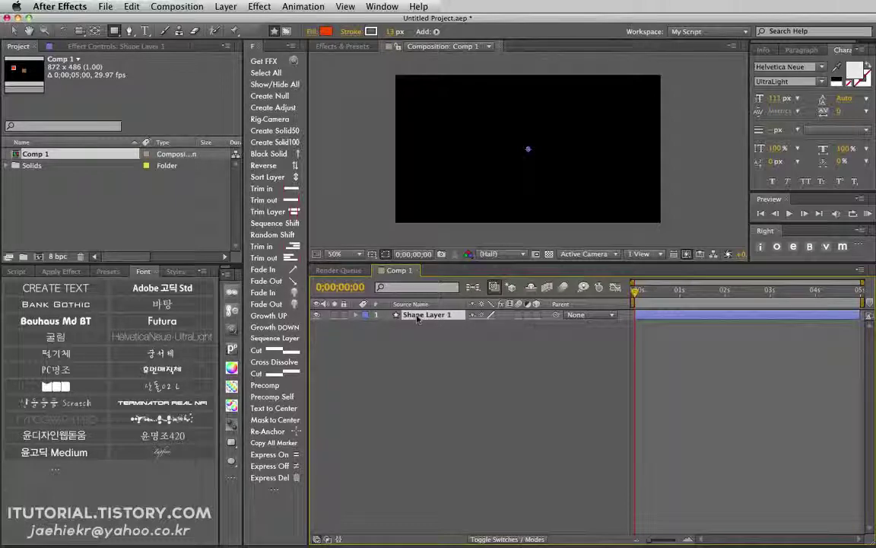
{"action": "key", "text": "F2"}
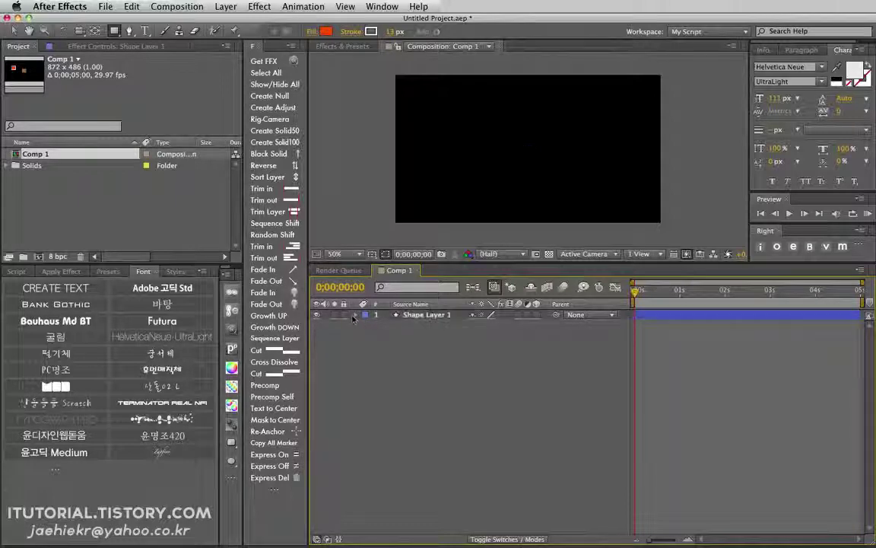
{"action": "left_click", "coordinate": [355, 315]}
{"action": "left_click", "coordinate": [368, 334]}
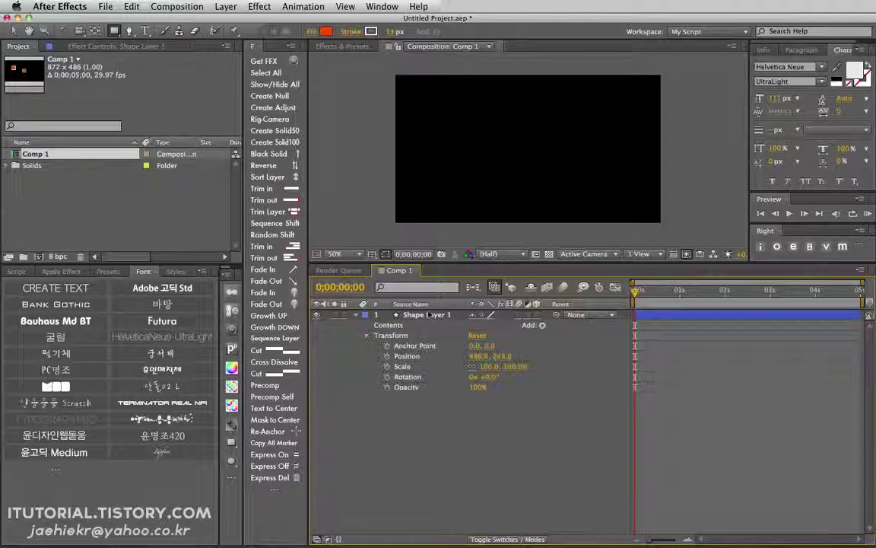
Check the options for adding contents to the empty shape layer, and delete the layer.
{"action": "left_click", "coordinate": [445, 315]}
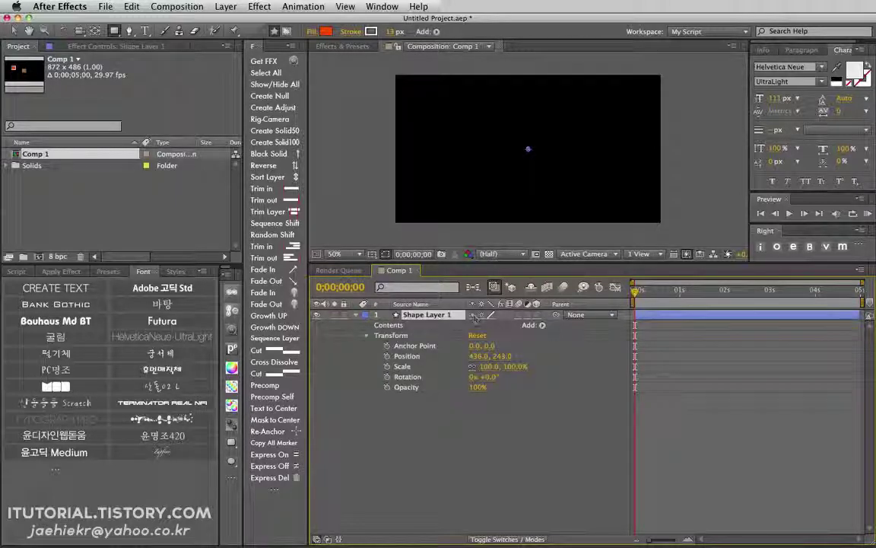
{"action": "left_click", "coordinate": [534, 324]}
{"action": "left_click", "coordinate": [457, 409]}
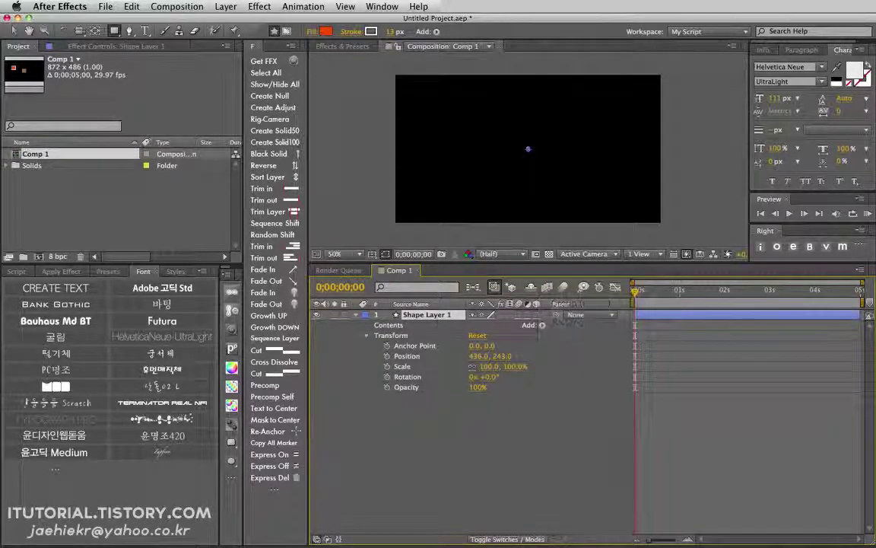
{"action": "key", "text": "Delete"}
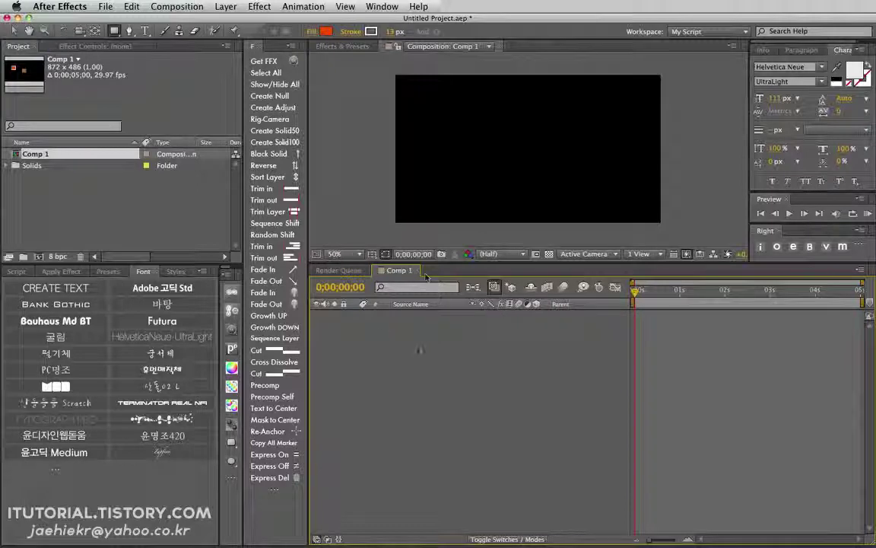
Draw a rectangle with the Rectangle tool in the composition's upper-left area, and delete the resulting shape layer.
{"action": "key", "text": "q"}
{"action": "key", "text": "q"}
{"action": "key", "text": "q"}
{"action": "key", "text": "q"}
{"action": "key", "text": "q"}
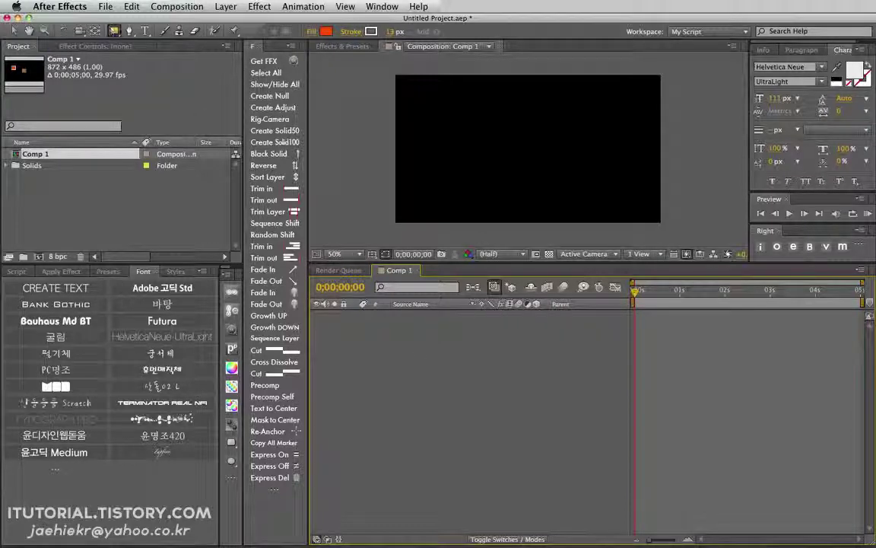
{"action": "left_click_drag", "start_coordinate": [456, 106], "coordinate": [520, 148]}
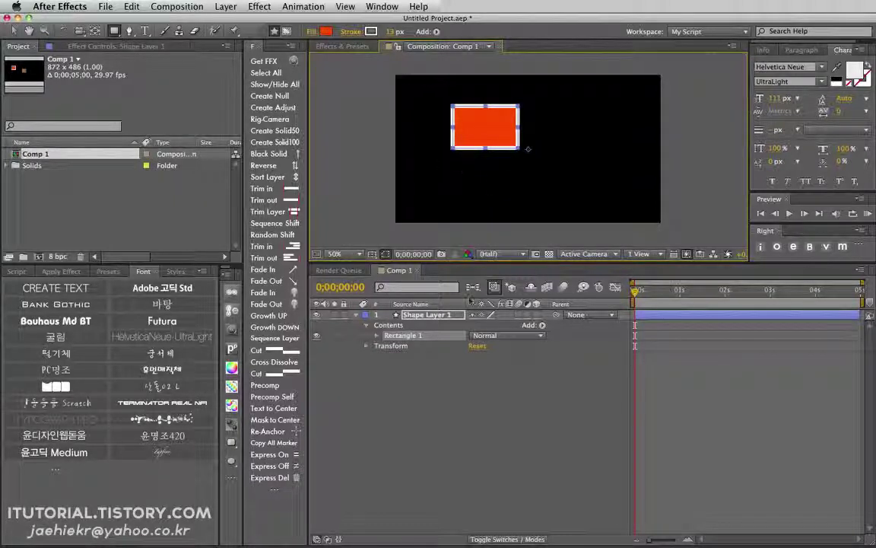
{"action": "left_click", "coordinate": [459, 335]}
{"action": "key", "text": "Delete"}
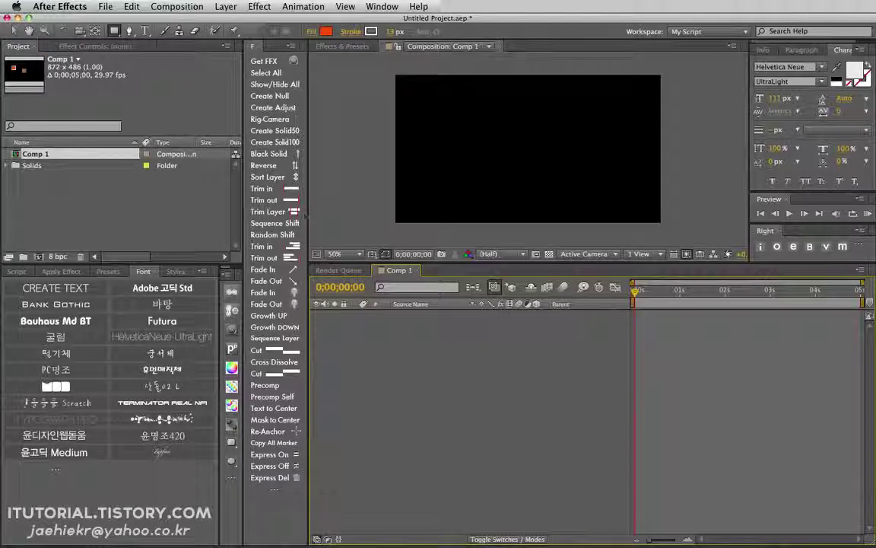
Create a black solid, draw a rectangular mask near its centre, and delete the mask.
{"action": "left_click", "coordinate": [286, 153]}
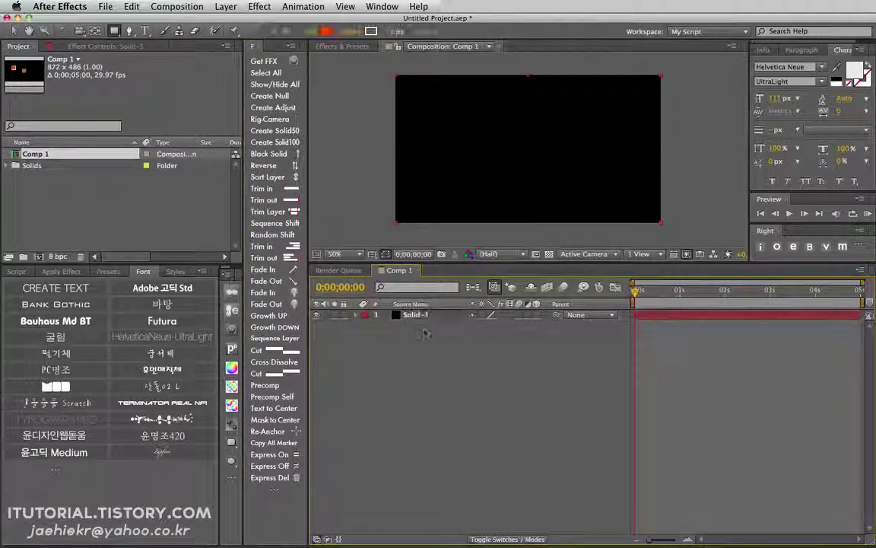
{"action": "left_click", "coordinate": [114, 31]}
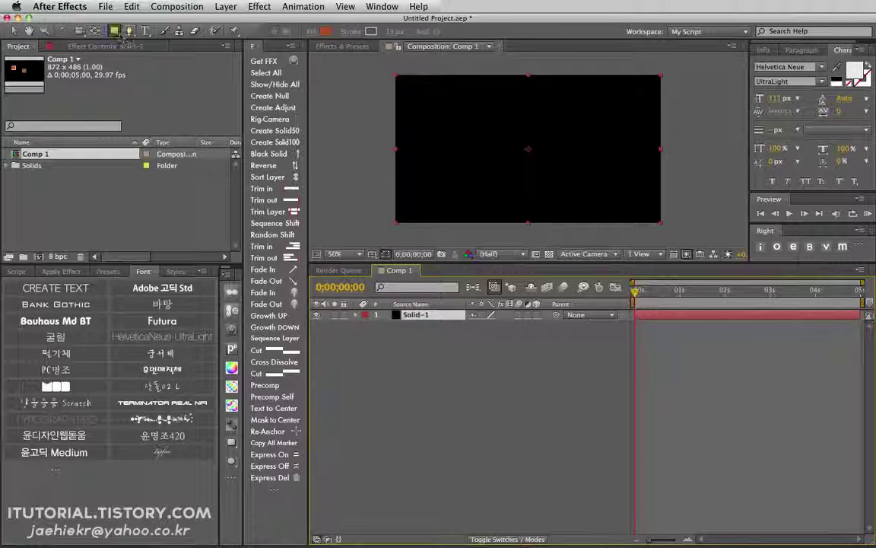
{"action": "left_click_drag", "start_coordinate": [474, 120], "coordinate": [538, 164]}
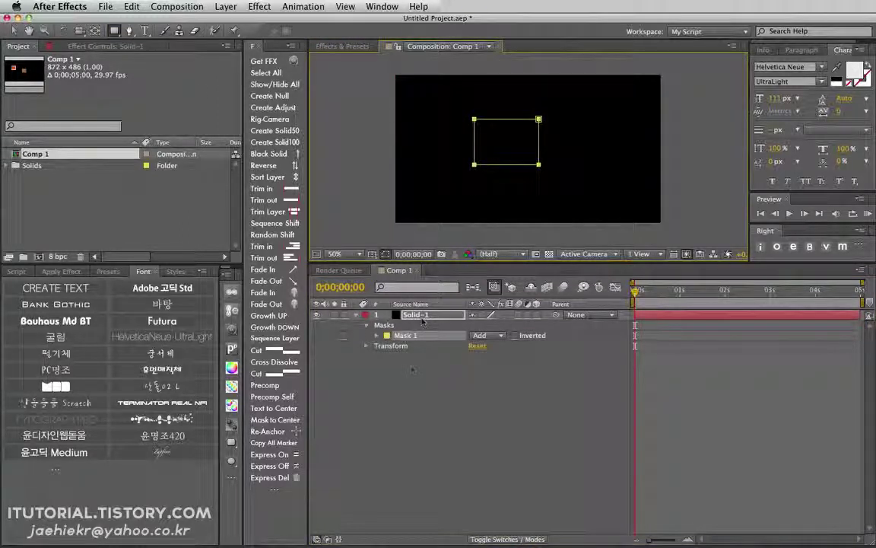
{"action": "key", "text": "Delete"}
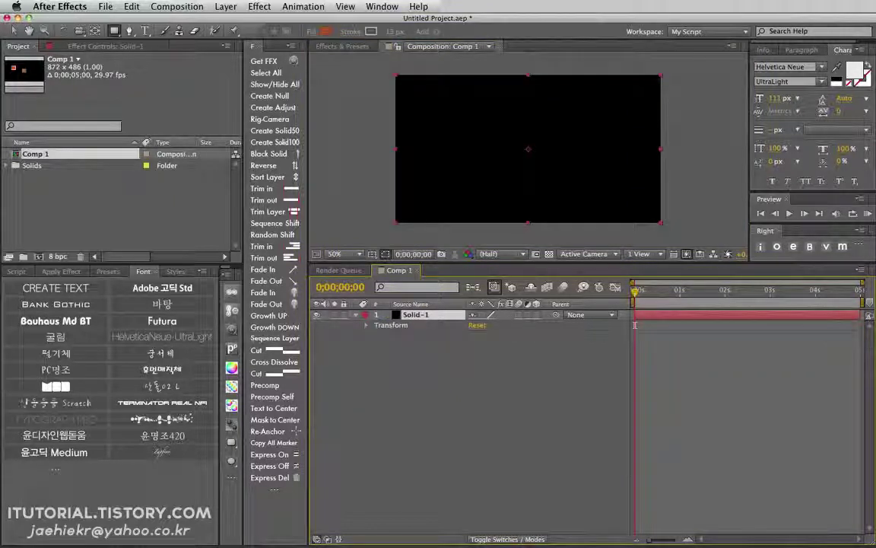
Deselect the black solid, draw a rectangle as a separate shape layer, and delete all layers.
{"action": "left_click", "coordinate": [415, 365]}
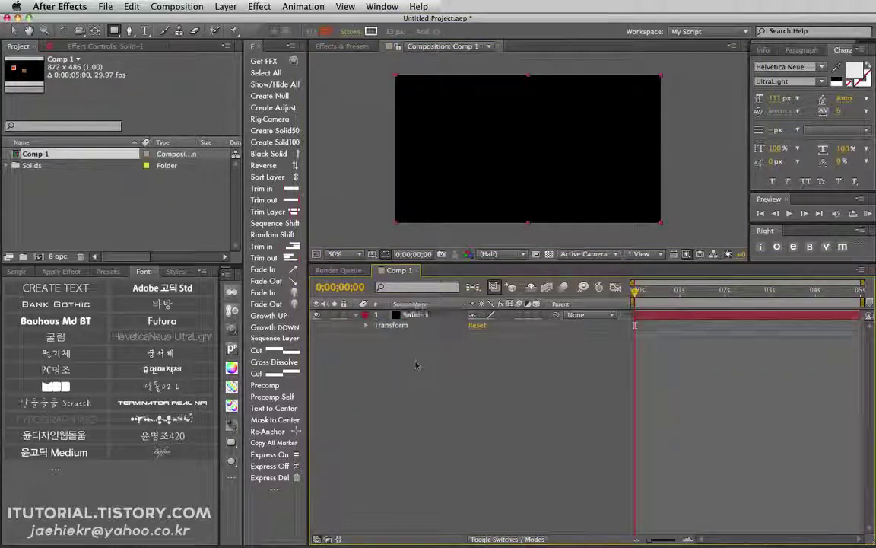
{"action": "left_click_drag", "start_coordinate": [447, 107], "coordinate": [492, 145]}
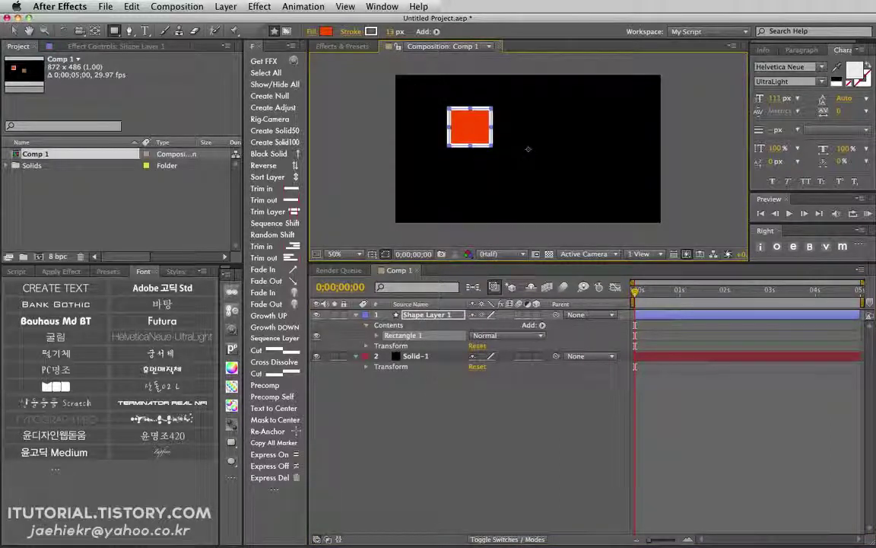
{"action": "key", "text": "super+a"}
{"action": "key", "text": "Delete"}
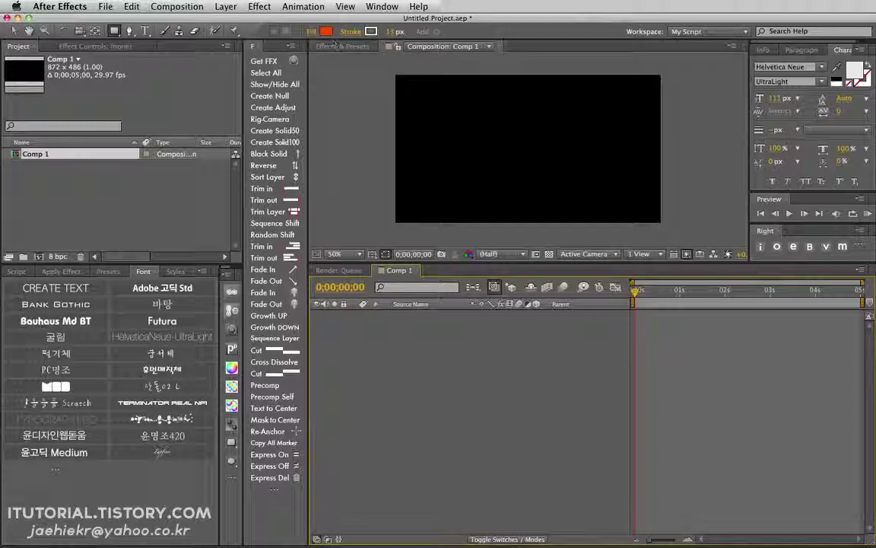
Draw a rectangle shape in the composition's upper-left area, expand the layer and rectangle transform groups, and select the rectangle's own Position.
{"action": "left_click_drag", "start_coordinate": [428, 100], "coordinate": [480, 134]}
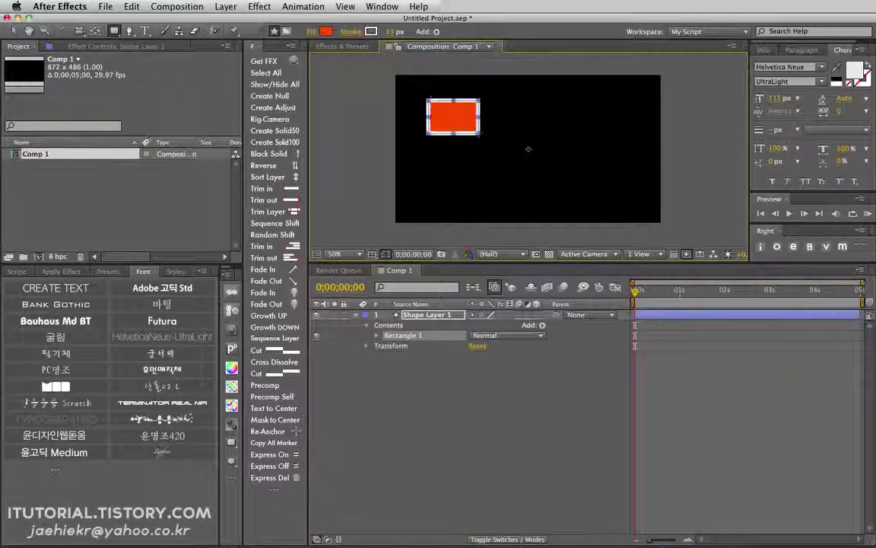
{"action": "left_click", "coordinate": [367, 346]}
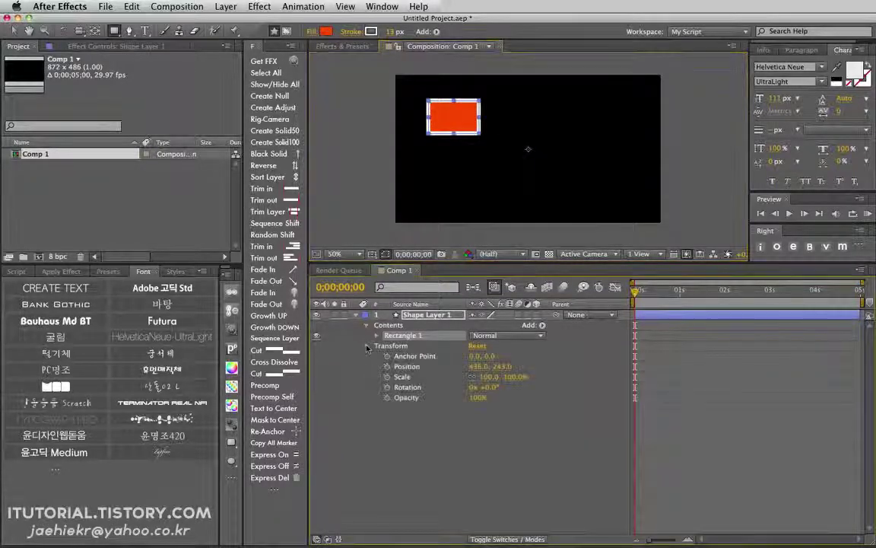
{"action": "left_click", "coordinate": [378, 335]}
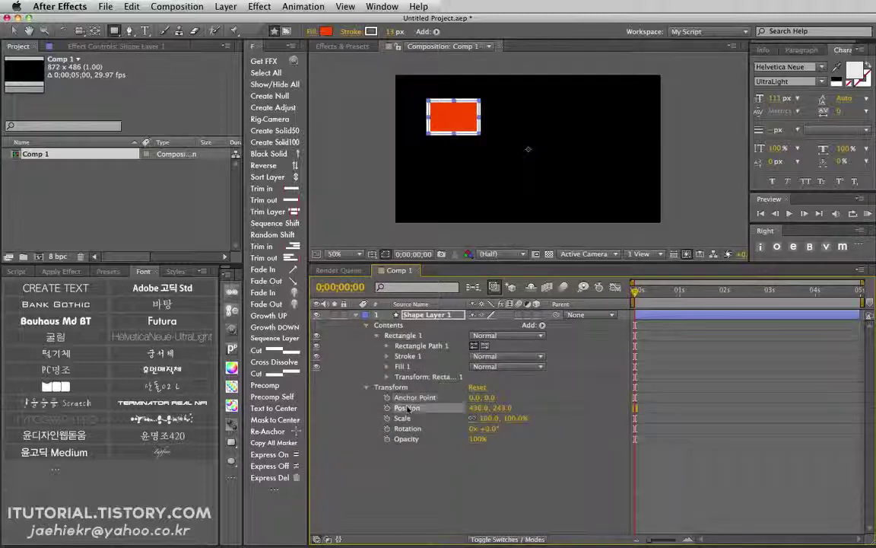
{"action": "left_click", "coordinate": [417, 315]}
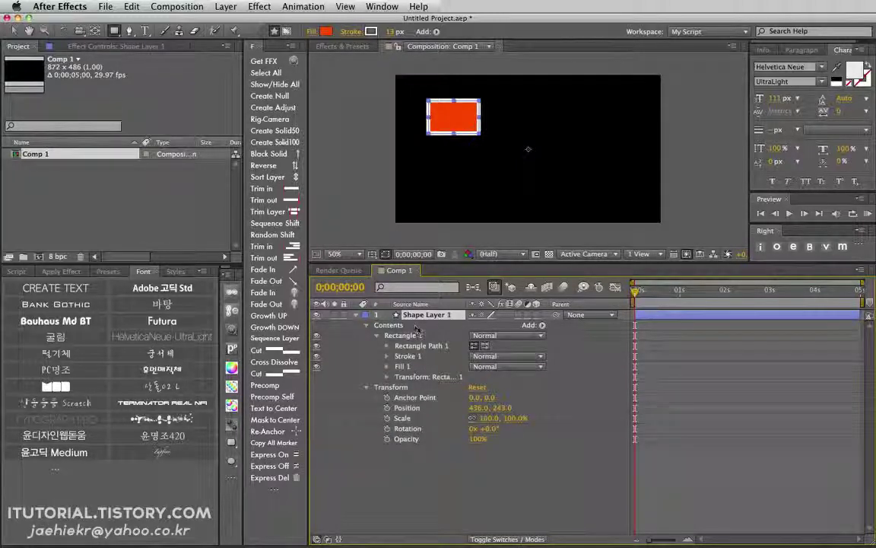
{"action": "left_click", "coordinate": [388, 377]}
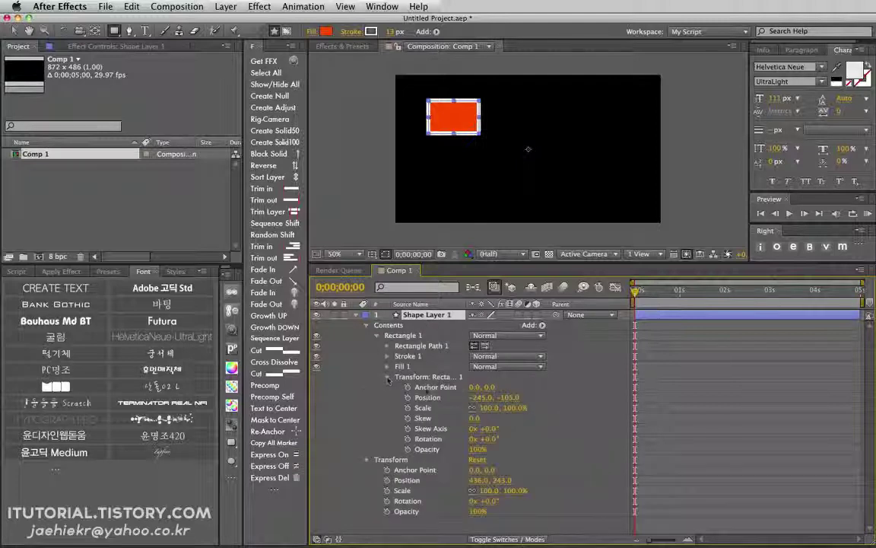
{"action": "left_click", "coordinate": [427, 397]}
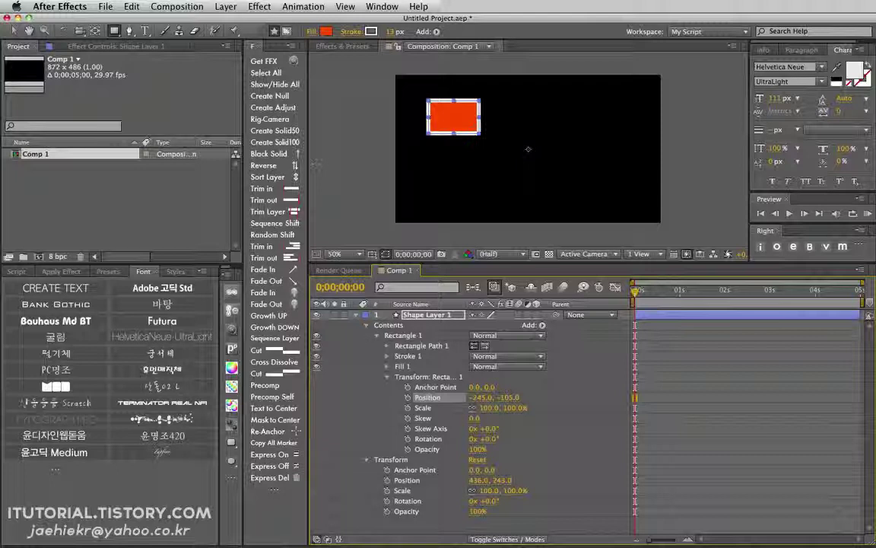
Examine Anchor Point and Position in the shape layer's Transform group and in the rectangle's own Transform group.
{"action": "left_click", "coordinate": [437, 320]}
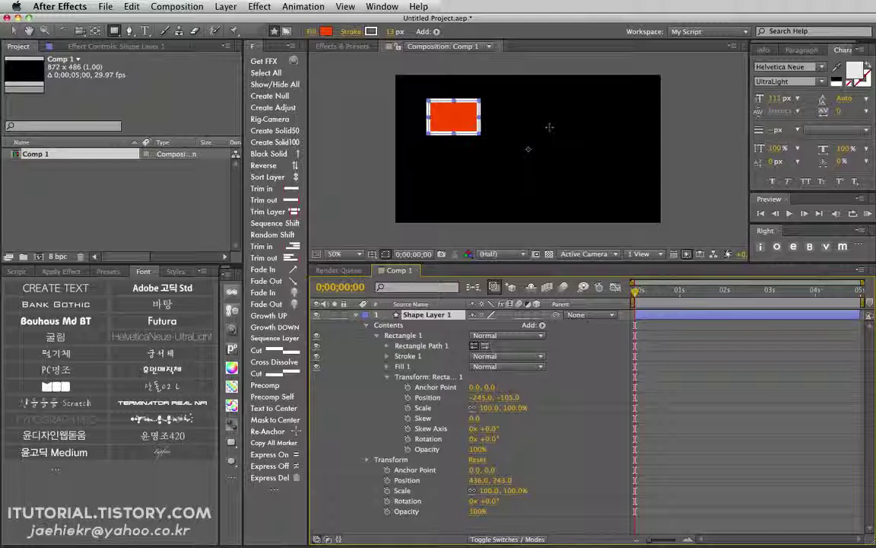
{"action": "left_click", "coordinate": [419, 470]}
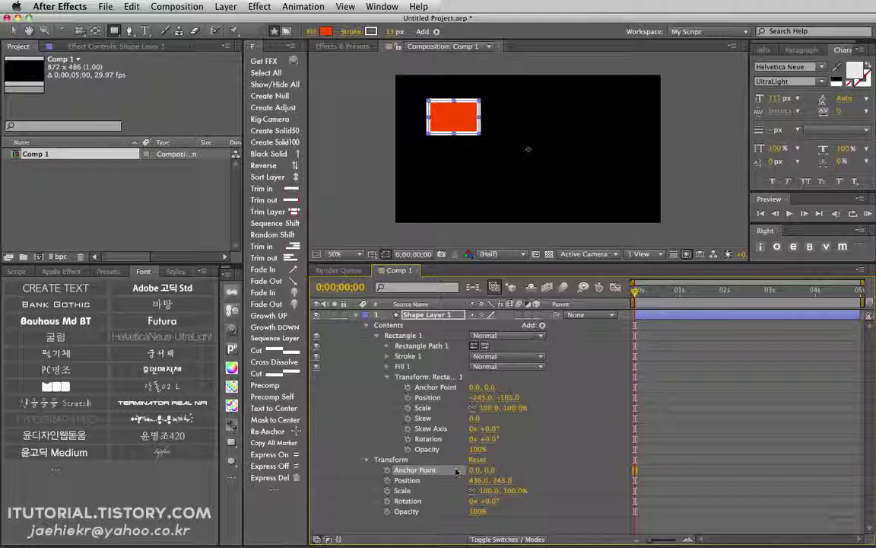
{"action": "left_click", "coordinate": [416, 481]}
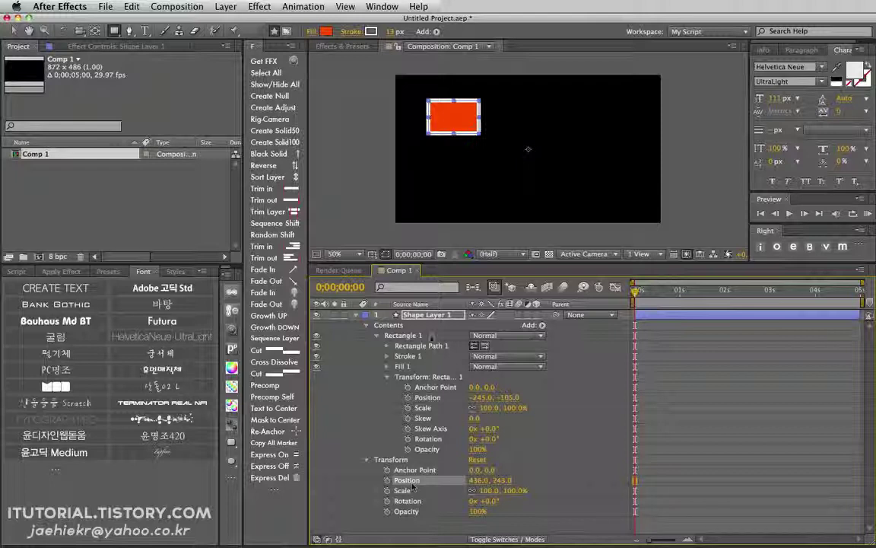
{"action": "left_click", "coordinate": [430, 320]}
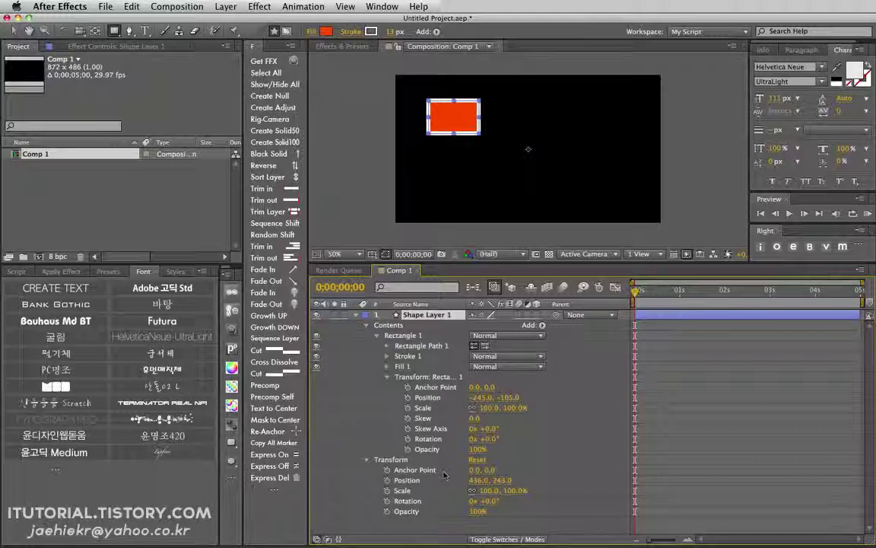
{"action": "left_click", "coordinate": [416, 471]}
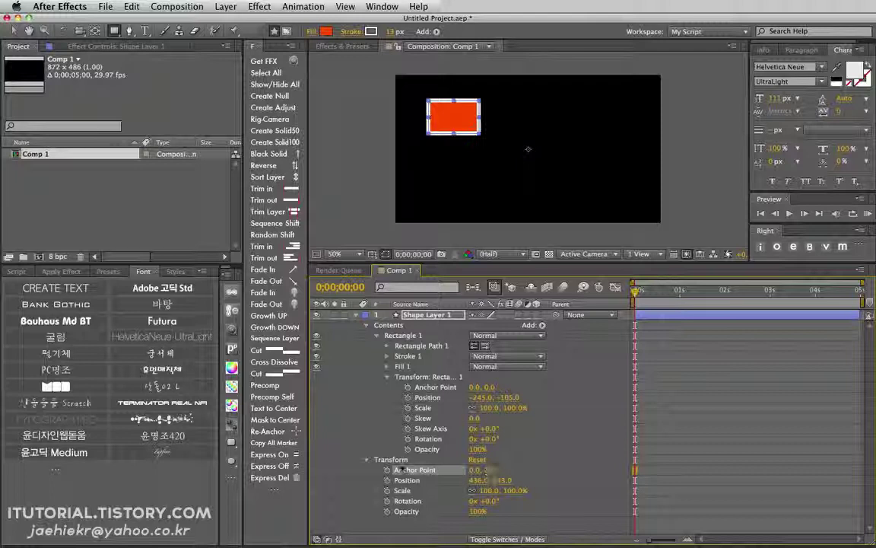
{"action": "left_click", "coordinate": [391, 460]}
{"action": "left_click", "coordinate": [415, 470]}
{"action": "left_click", "coordinate": [421, 479]}
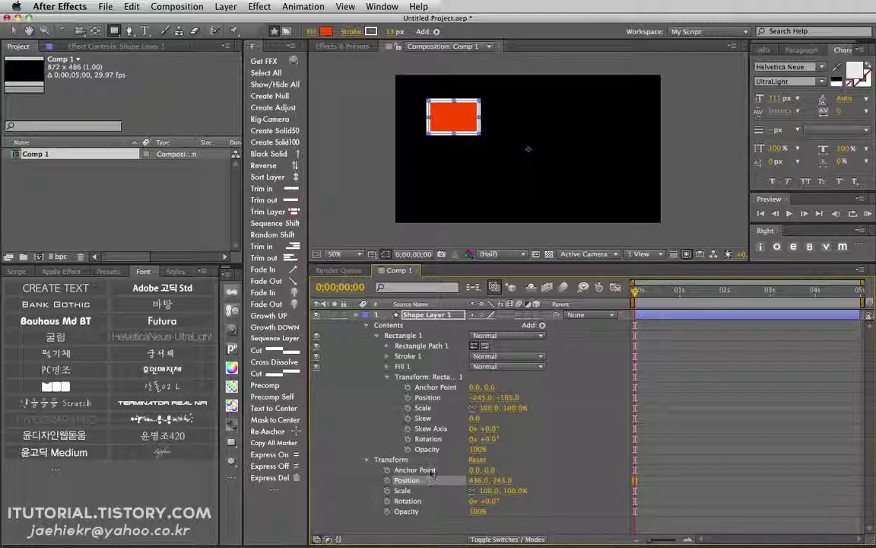
{"action": "left_click", "coordinate": [429, 470]}
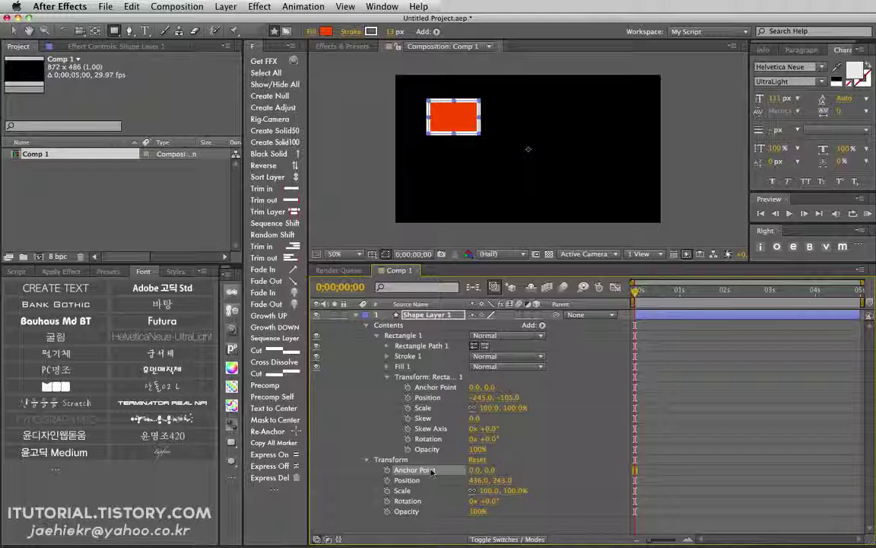
{"action": "left_click", "coordinate": [414, 482]}
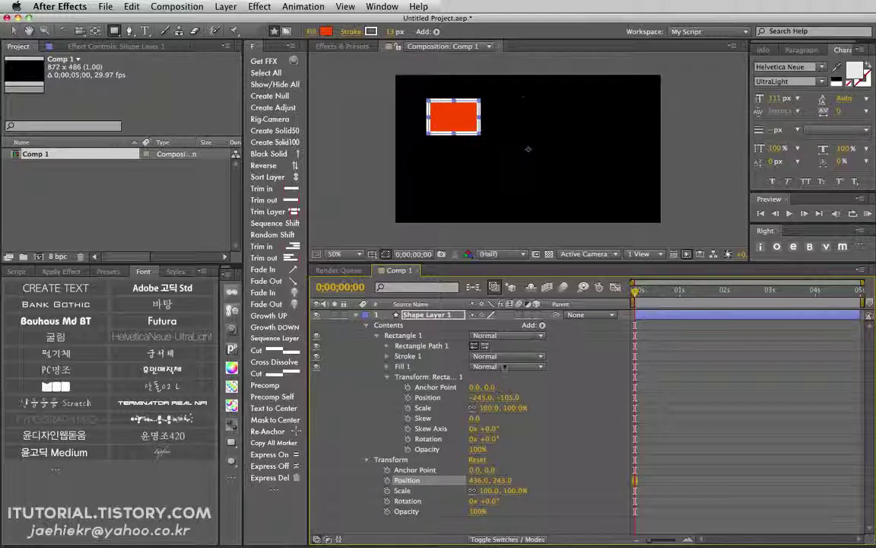
{"action": "left_click", "coordinate": [423, 471]}
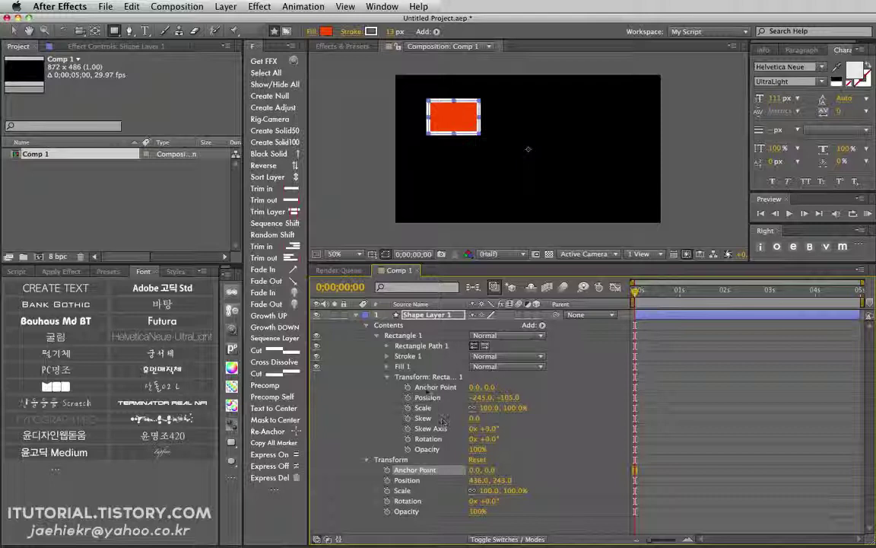
{"action": "left_click", "coordinate": [414, 377]}
{"action": "left_click", "coordinate": [439, 387]}
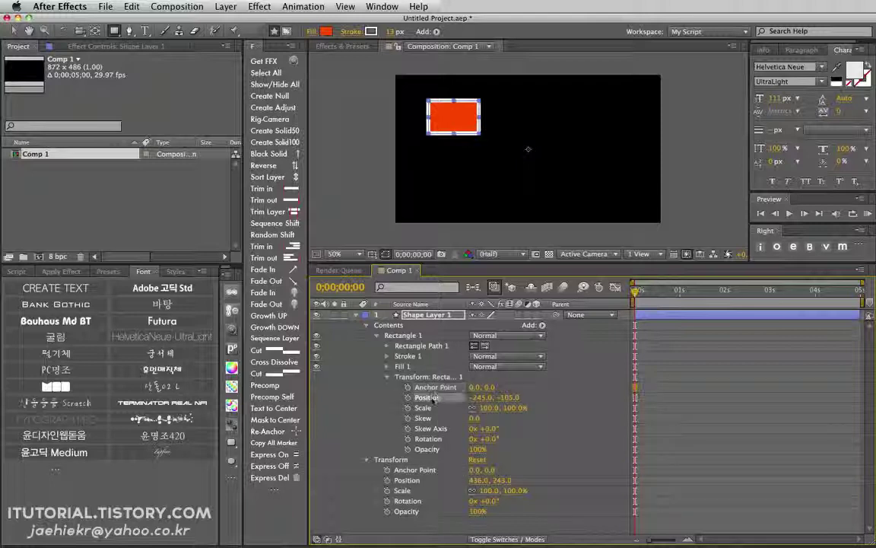
{"action": "left_click", "coordinate": [427, 397]}
{"action": "left_click", "coordinate": [433, 379]}
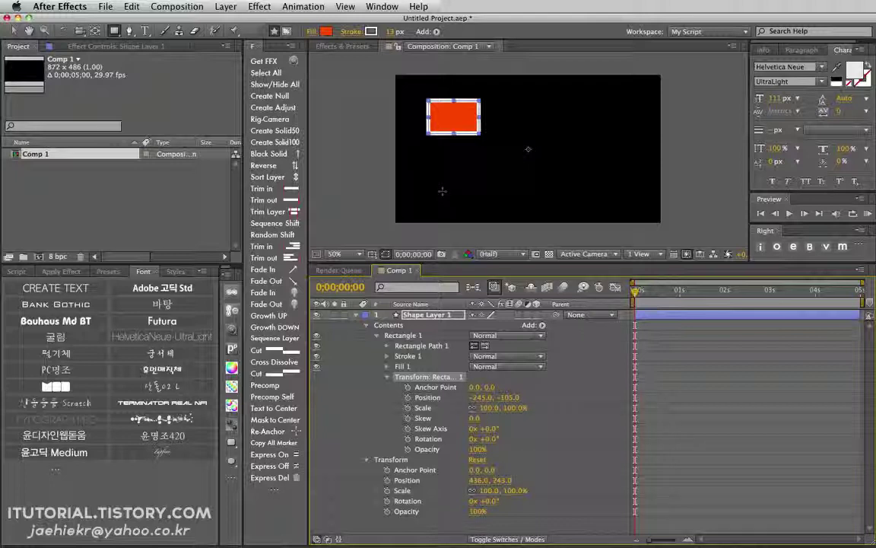
{"action": "left_click", "coordinate": [437, 387]}
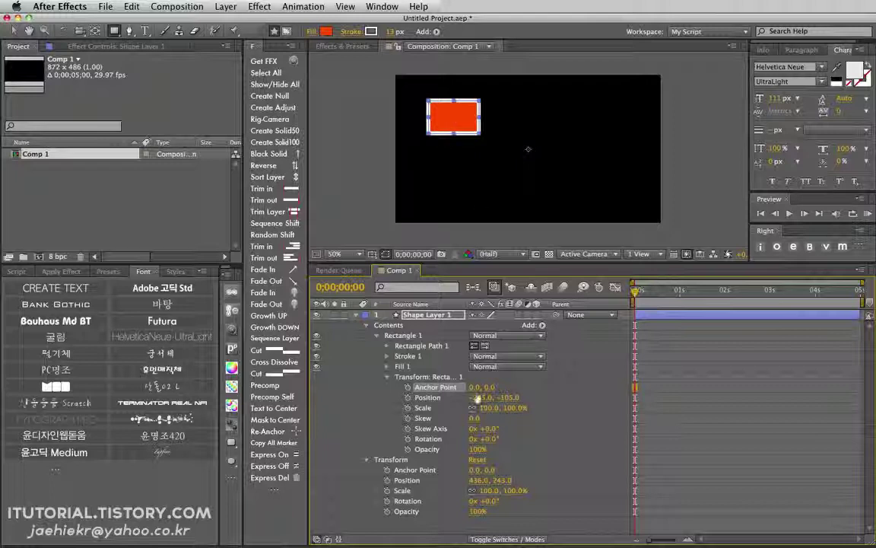
Set the rectangle's own Position to 0, 0.
{"action": "left_click", "coordinate": [450, 398]}
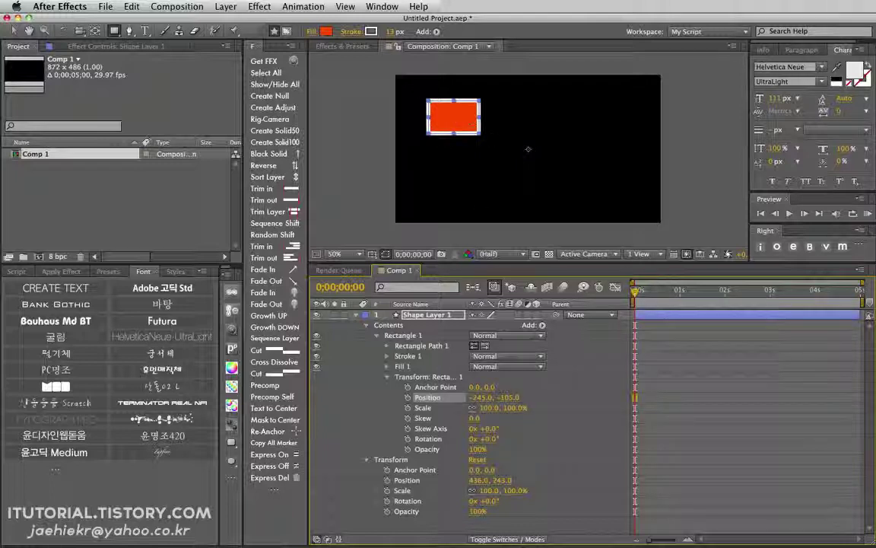
{"action": "left_click", "coordinate": [477, 397]}
{"action": "type", "text": "0"}
{"action": "key", "text": "Tab"}
{"action": "type", "text": "0"}
{"action": "key", "text": "Tab"}
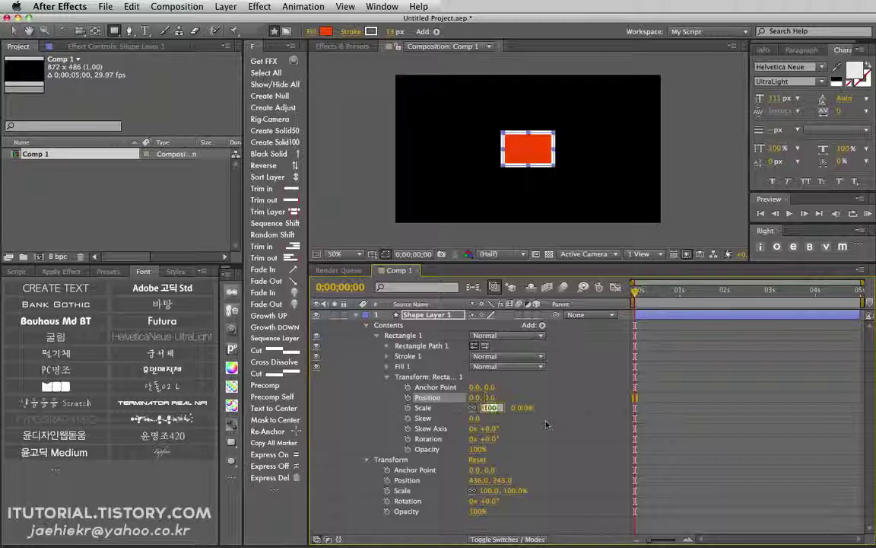
Try rotating the centred rectangle with the layer's Rotation and with the rectangle's own Rotation, undoing the changes.
{"action": "left_click", "coordinate": [414, 470]}
{"action": "left_click", "coordinate": [391, 459]}
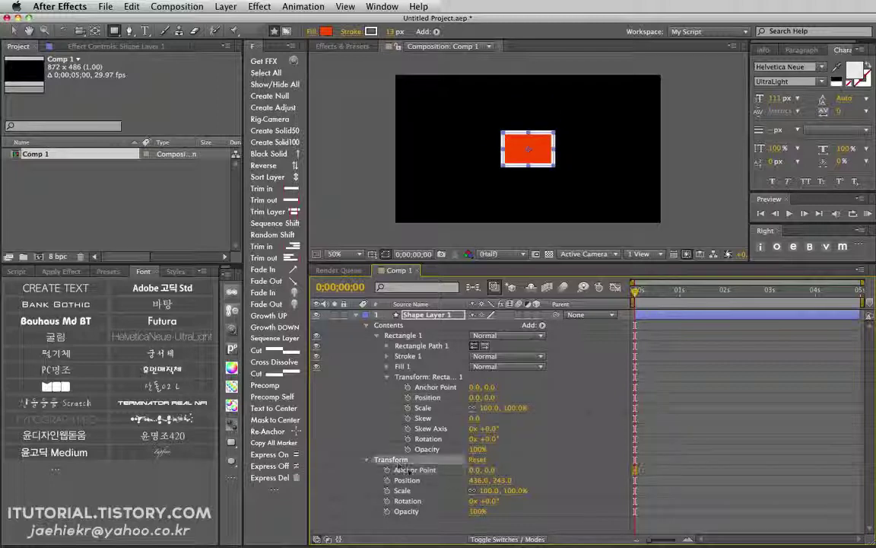
{"action": "left_click", "coordinate": [415, 470]}
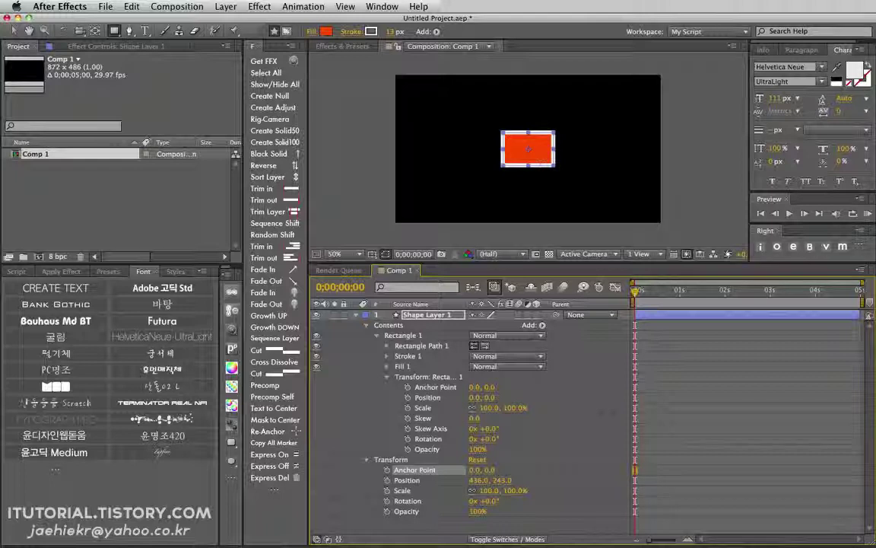
{"action": "left_click", "coordinate": [427, 397]}
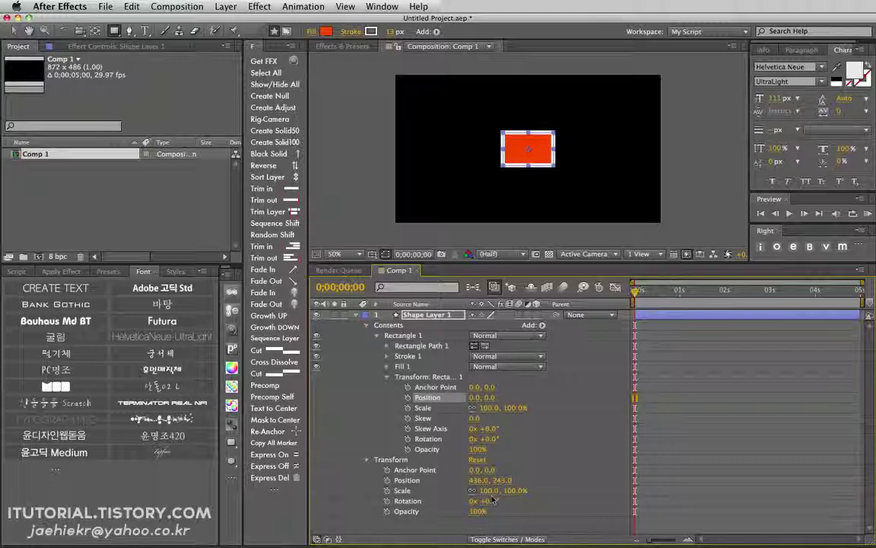
{"action": "left_click_drag", "start_coordinate": [492, 505], "coordinate": [516, 505]}
{"action": "key", "text": "super+z"}
{"action": "mouse_move", "coordinate": [486, 438]}
{"action": "left_mouse_down"}
{"action": "mouse_move", "coordinate": [529, 434]}
{"action": "mouse_move", "coordinate": [496, 441]}
{"action": "left_mouse_up"}
Shift the rectangle's own Position X to about -191 and try both the layer's and the rectangle's Rotation.
{"action": "left_click_drag", "start_coordinate": [473, 397], "coordinate": [406, 397]}
{"action": "left_click_drag", "start_coordinate": [485, 401], "coordinate": [465, 400]}
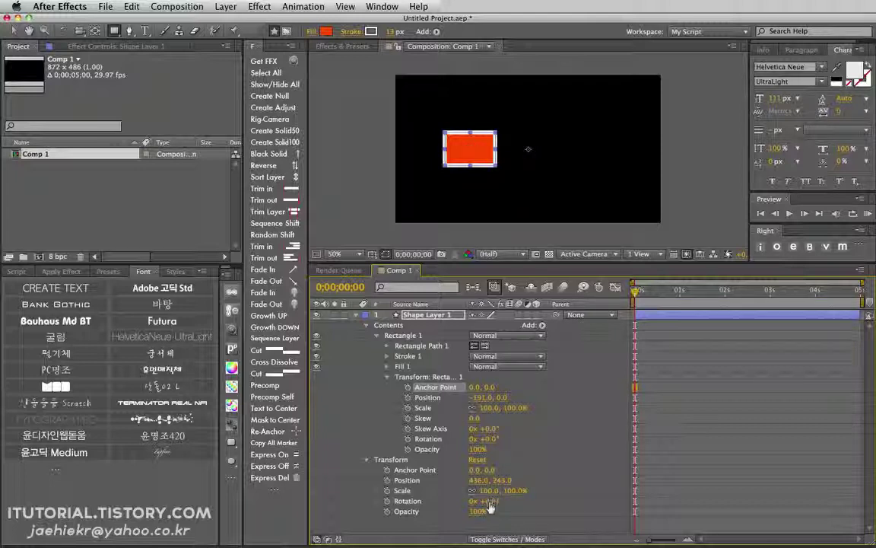
{"action": "mouse_move", "coordinate": [491, 508]}
{"action": "left_mouse_down"}
{"action": "mouse_move", "coordinate": [479, 503]}
{"action": "mouse_move", "coordinate": [502, 504]}
{"action": "mouse_move", "coordinate": [486, 503]}
{"action": "left_mouse_up"}
{"action": "left_click_drag", "start_coordinate": [478, 439], "coordinate": [527, 431]}
Reset the rectangle's own Position X to 0 after the rotation comparison.
{"action": "left_click", "coordinate": [480, 397]}
{"action": "type", "text": "0"}
{"action": "key", "text": "Return"}
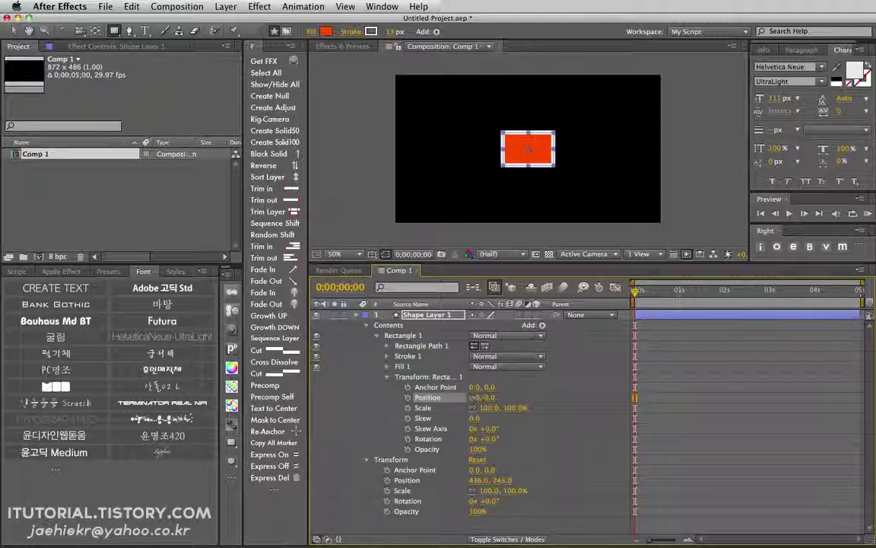
Shift the rectangle's own Anchor Point X to about 214 and try both the layer's and the rectangle's Rotation.
{"action": "left_click_drag", "start_coordinate": [472, 387], "coordinate": [608, 387]}
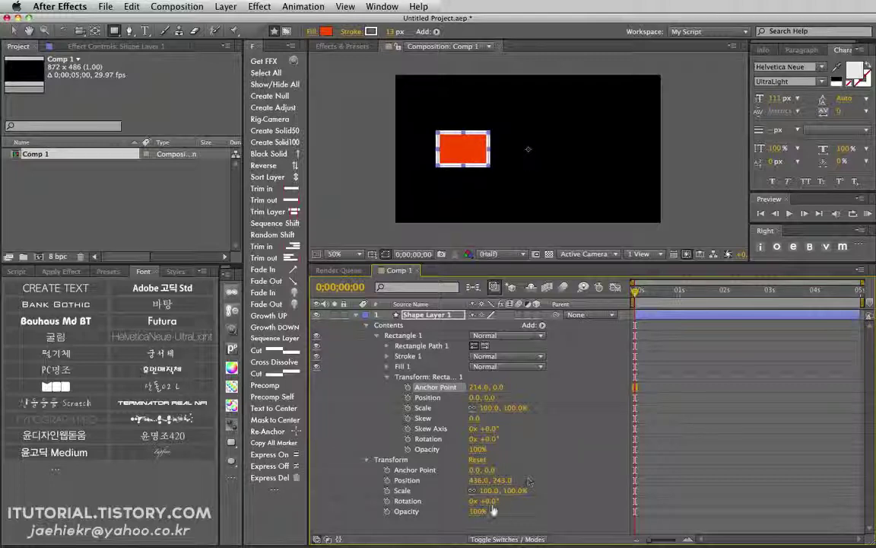
{"action": "left_click_drag", "start_coordinate": [488, 501], "coordinate": [528, 477]}
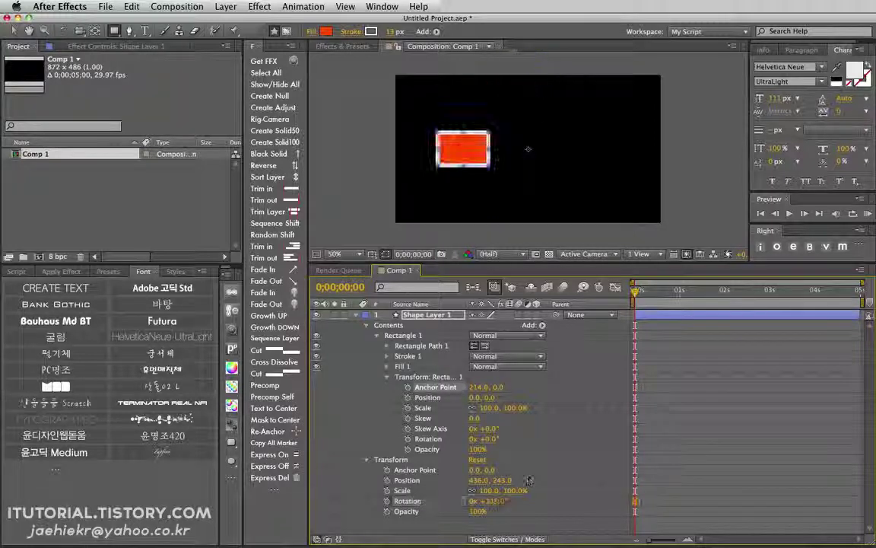
{"action": "left_click", "coordinate": [429, 439]}
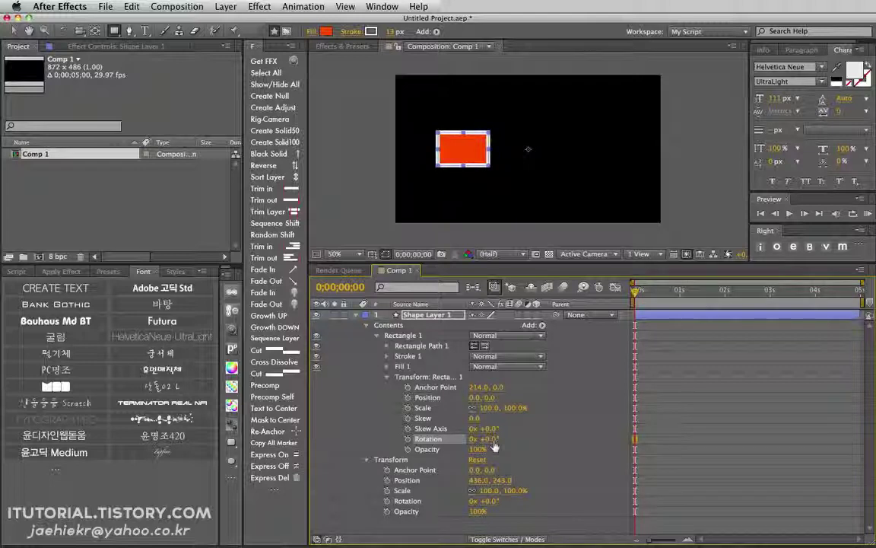
{"action": "left_click_drag", "start_coordinate": [494, 446], "coordinate": [457, 446]}
Try varying the rectangle's own Anchor Point X, undo the change, and set the value to 0.
{"action": "left_click", "coordinate": [435, 387]}
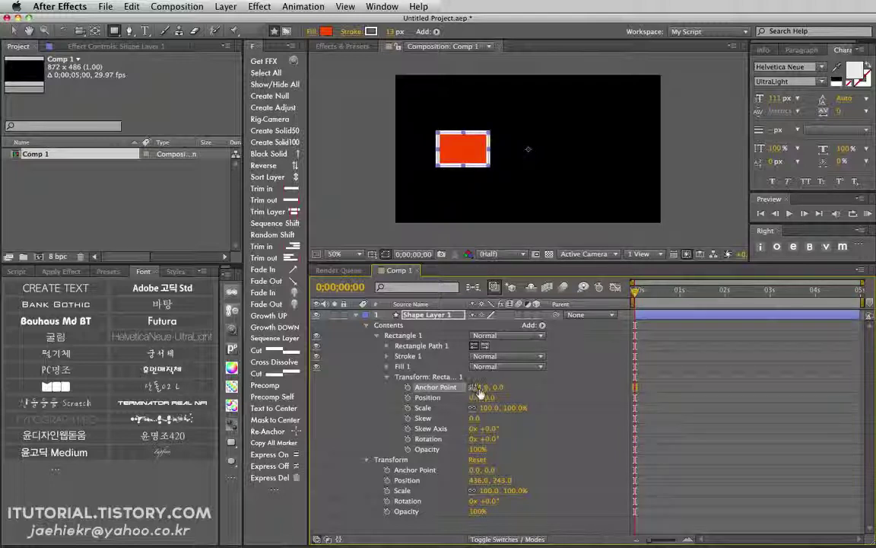
{"action": "mouse_move", "coordinate": [477, 387]}
{"action": "left_mouse_down"}
{"action": "mouse_move", "coordinate": [502, 387]}
{"action": "mouse_move", "coordinate": [441, 387]}
{"action": "mouse_move", "coordinate": [464, 387]}
{"action": "mouse_move", "coordinate": [388, 365]}
{"action": "mouse_move", "coordinate": [407, 342]}
{"action": "mouse_move", "coordinate": [448, 339]}
{"action": "mouse_move", "coordinate": [414, 335]}
{"action": "mouse_move", "coordinate": [480, 392]}
{"action": "left_mouse_up"}
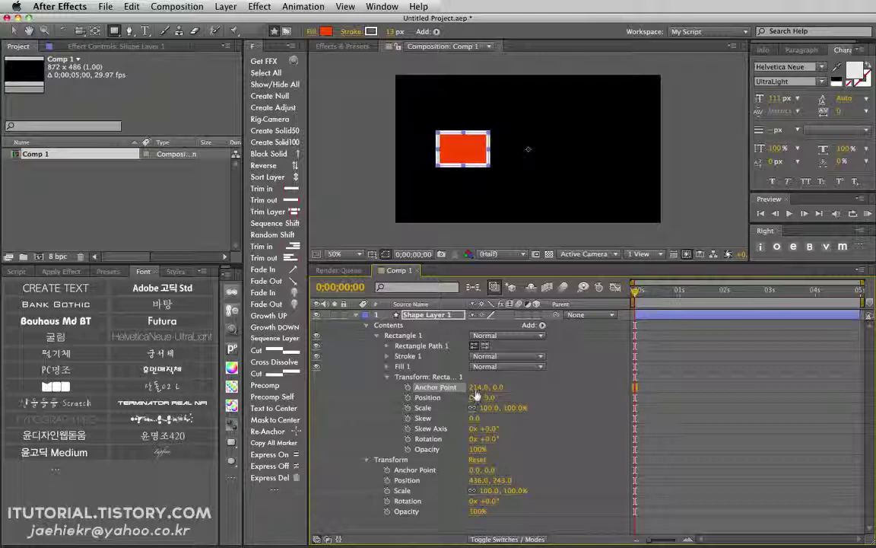
{"action": "left_click_drag", "start_coordinate": [476, 389], "coordinate": [456, 389]}
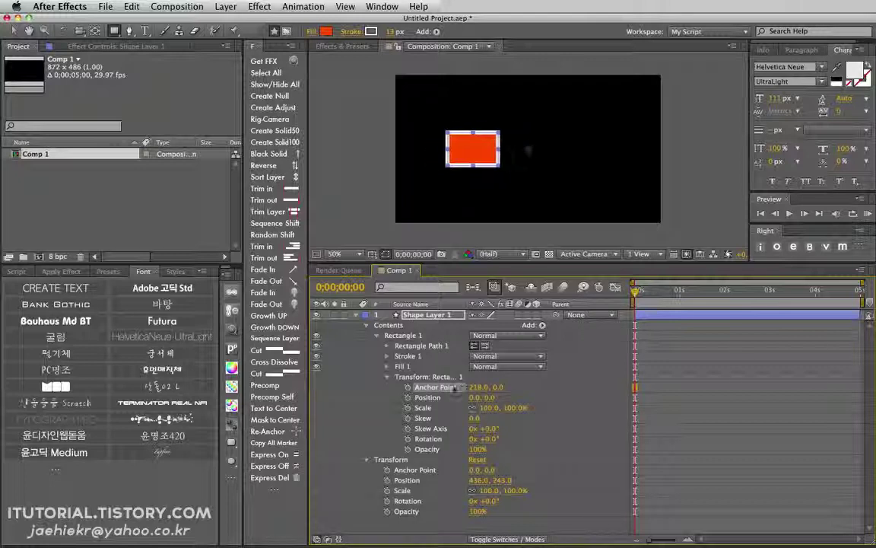
{"action": "key", "text": "super+z"}
{"action": "left_click", "coordinate": [478, 387]}
{"action": "type", "text": "0"}
{"action": "key", "text": "Return"}
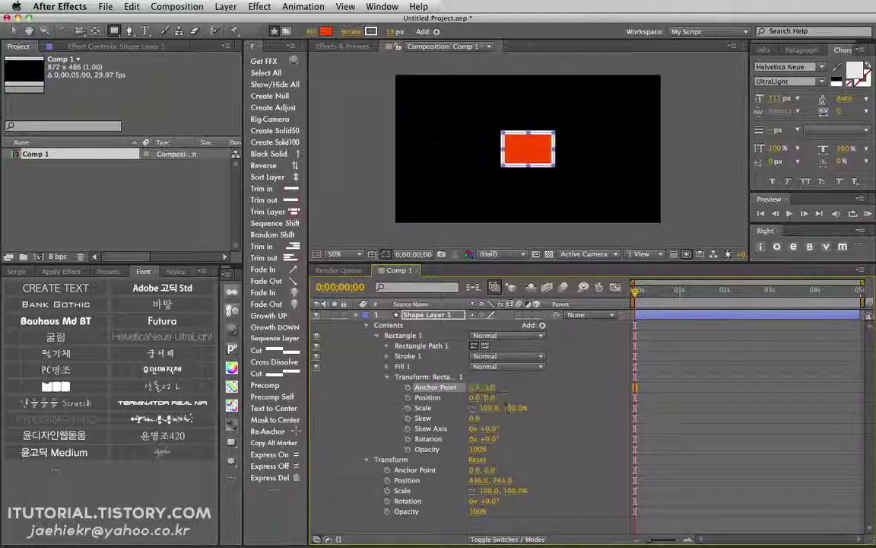
Shift the rectangle's own Position X to about -198 and compare the layer's Rotation with the rectangle's Rotation.
{"action": "left_click_drag", "start_coordinate": [477, 397], "coordinate": [340, 383]}
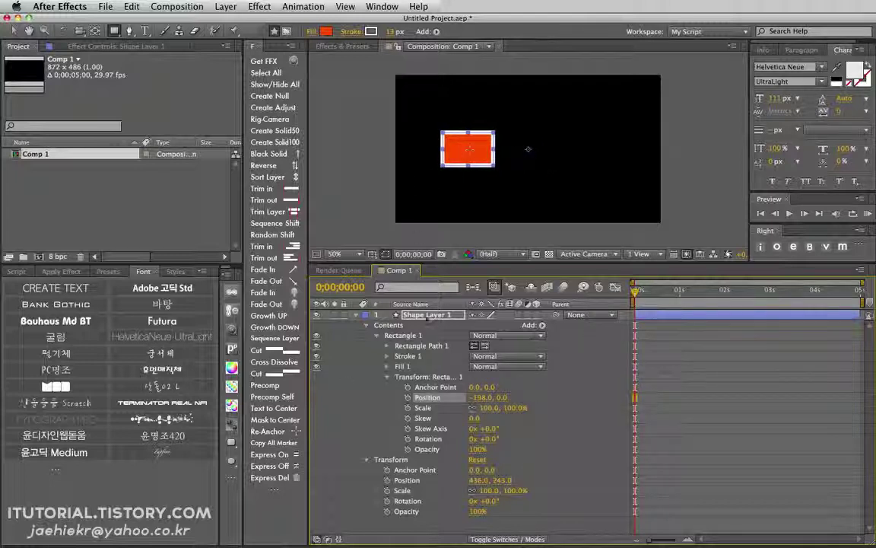
{"action": "left_click", "coordinate": [426, 376]}
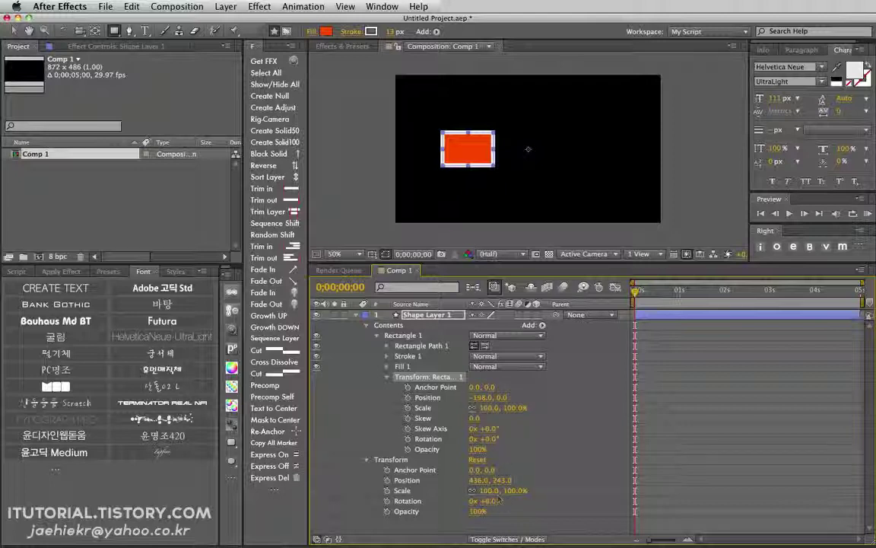
{"action": "mouse_move", "coordinate": [480, 501]}
{"action": "left_mouse_down"}
{"action": "mouse_move", "coordinate": [454, 501]}
{"action": "mouse_move", "coordinate": [476, 501]}
{"action": "left_mouse_up"}
{"action": "left_click_drag", "start_coordinate": [479, 439], "coordinate": [513, 433]}
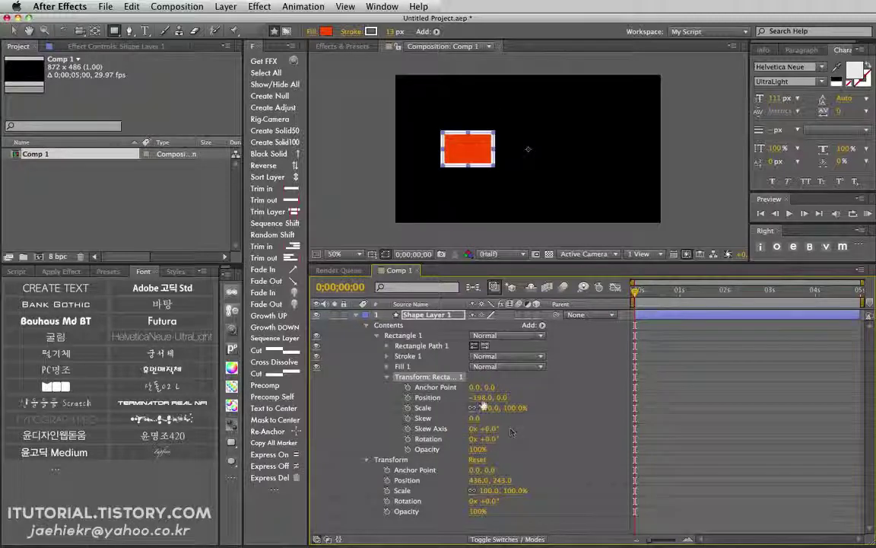
Set the rectangle's own Position X back to 0.
{"action": "left_click", "coordinate": [479, 397]}
{"action": "type", "text": "0"}
{"action": "key", "text": "Return"}
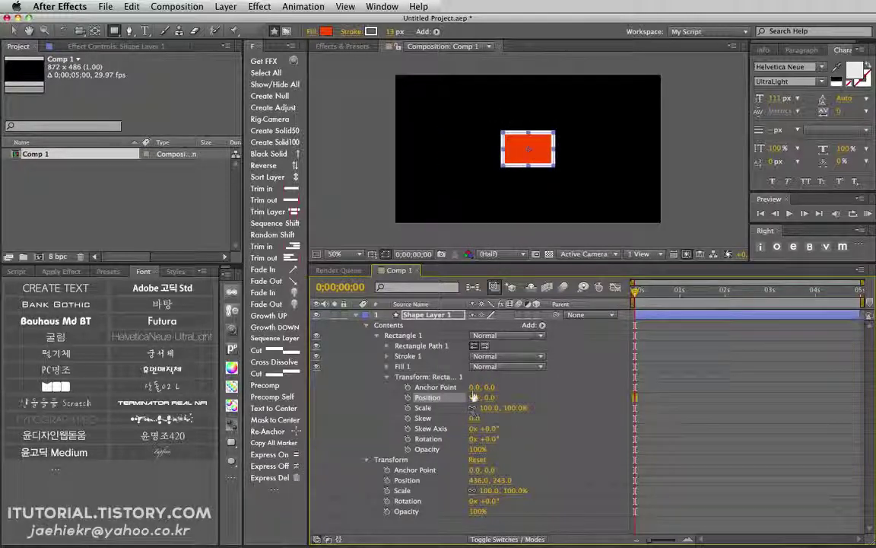
Shift the rectangle's own Anchor Point X to about 203, try both Rotation properties, and undo the rotations.
{"action": "left_click_drag", "start_coordinate": [473, 387], "coordinate": [534, 388]}
{"action": "left_click_drag", "start_coordinate": [493, 501], "coordinate": [463, 503]}
{"action": "key", "text": "super+z"}
{"action": "left_click_drag", "start_coordinate": [487, 439], "coordinate": [496, 405]}
{"action": "key", "text": "super+z"}
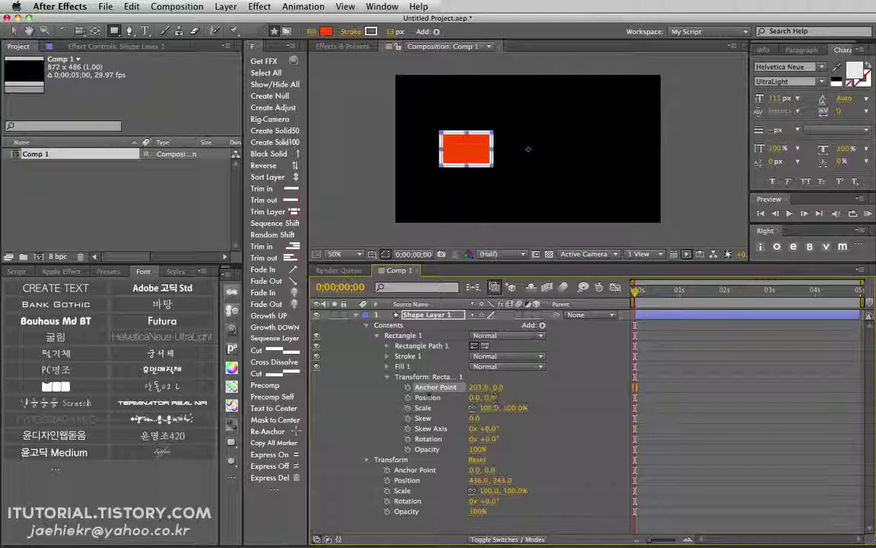
Review the rectangle's Position and the layer's Anchor Point and Position, and look through the items that can be added to the shape contents.
{"action": "left_click", "coordinate": [427, 397]}
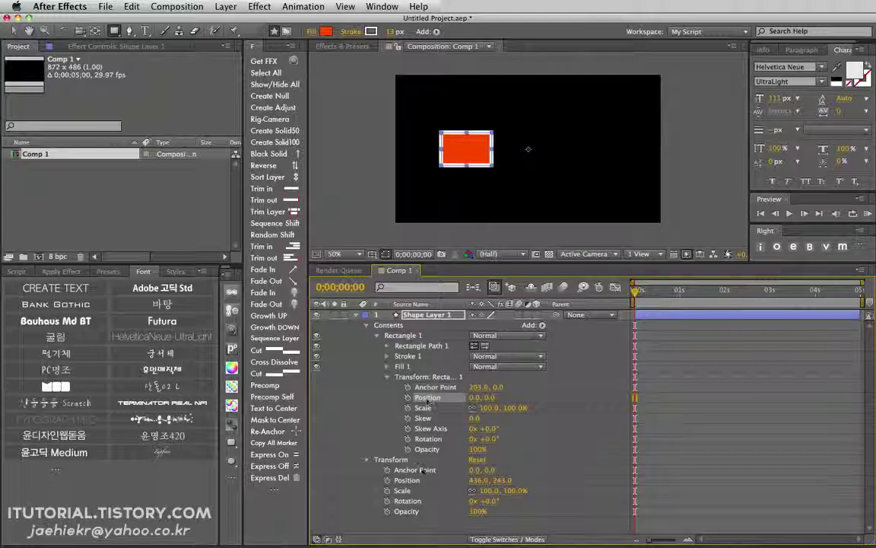
{"action": "left_click", "coordinate": [414, 469]}
{"action": "left_click", "coordinate": [408, 480]}
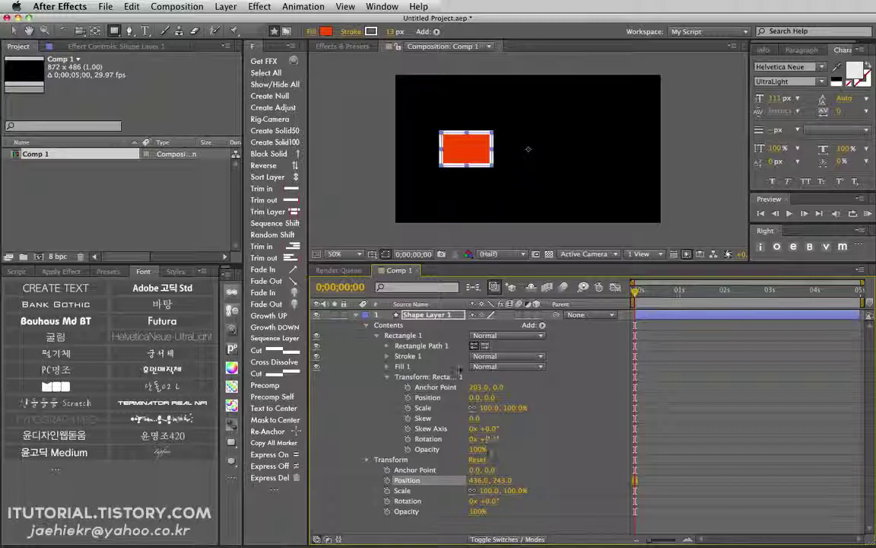
{"action": "left_click", "coordinate": [541, 325]}
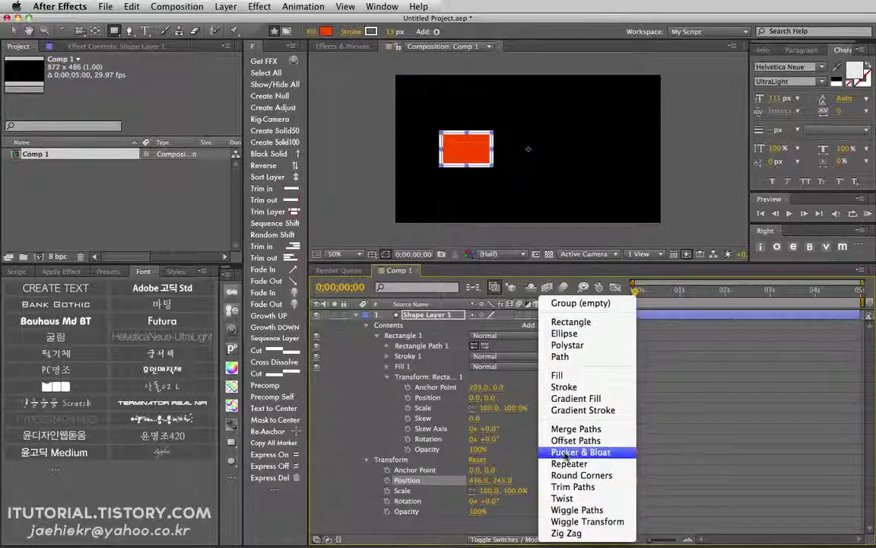
{"action": "key", "text": "Escape"}
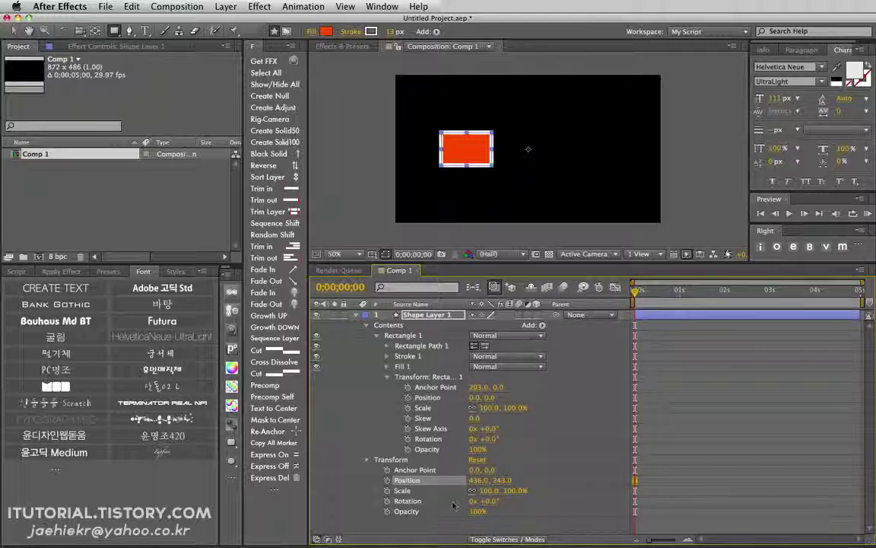
Set the rectangle's own Anchor Point X back to 0.
{"action": "left_click", "coordinate": [479, 387]}
{"action": "type", "text": "0"}
{"action": "key", "text": "Return"}
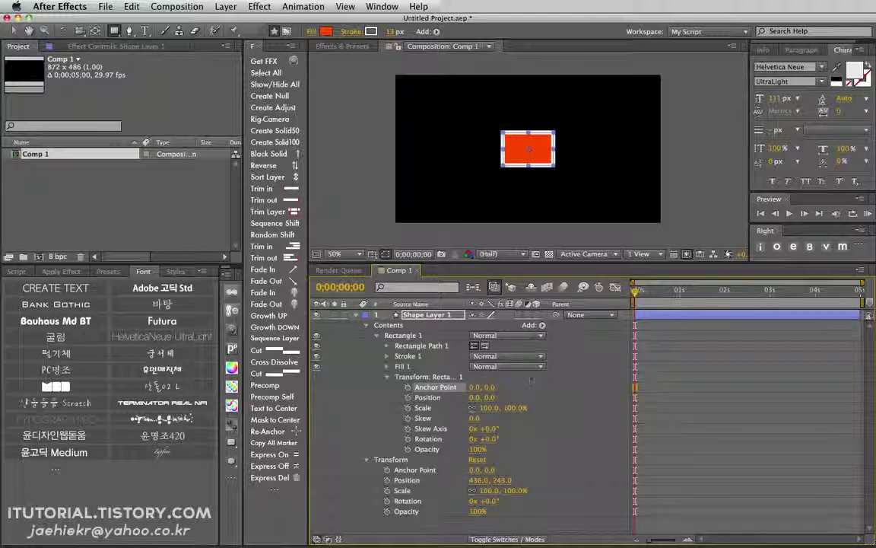
{"action": "left_click", "coordinate": [568, 426]}
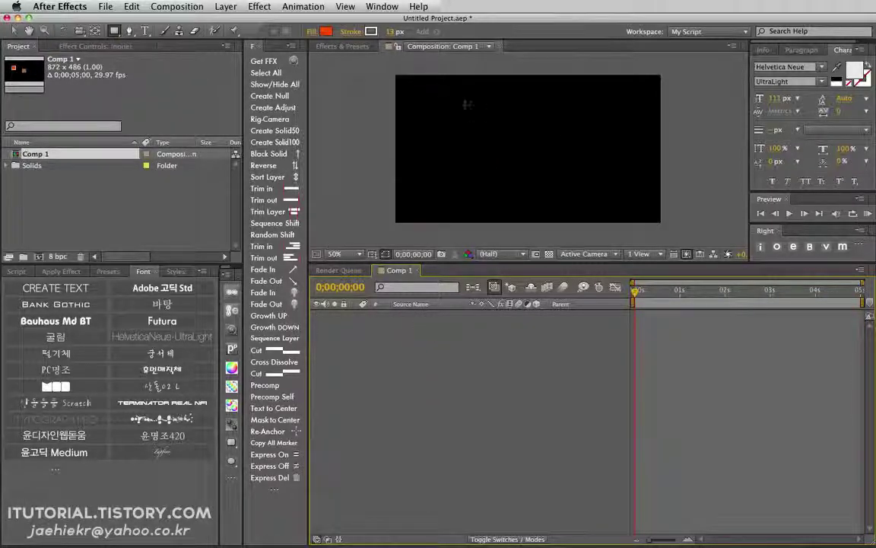
Draw a rectangle about 136 × 122 px near the composition's upper-left corner, then reveal its layer Transform and Rectangle 1 contents.
{"action": "left_click_drag", "start_coordinate": [424, 92], "coordinate": [467, 131]}
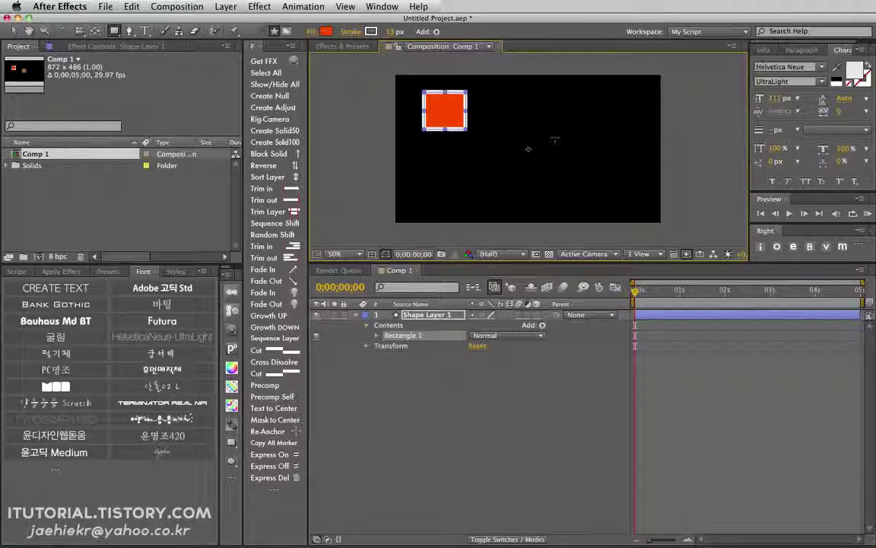
{"action": "left_click", "coordinate": [365, 351]}
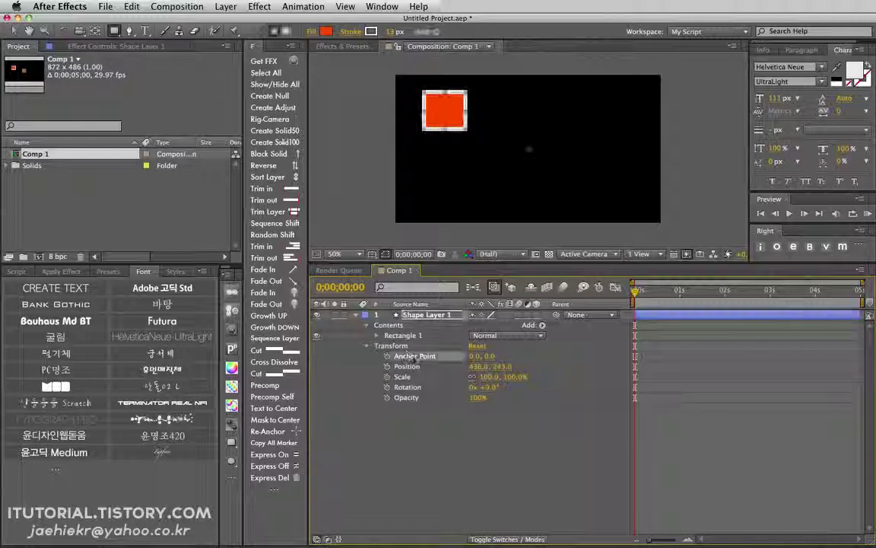
{"action": "left_click", "coordinate": [449, 356]}
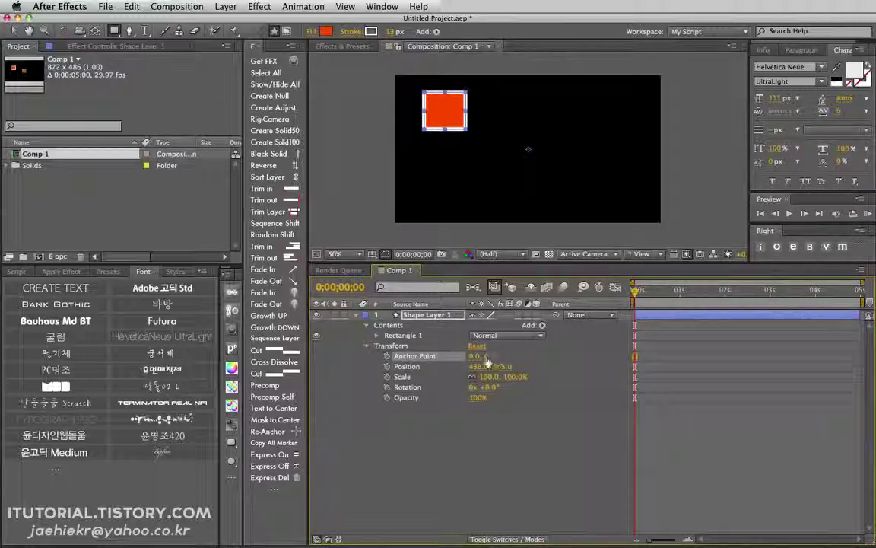
{"action": "left_click", "coordinate": [377, 336]}
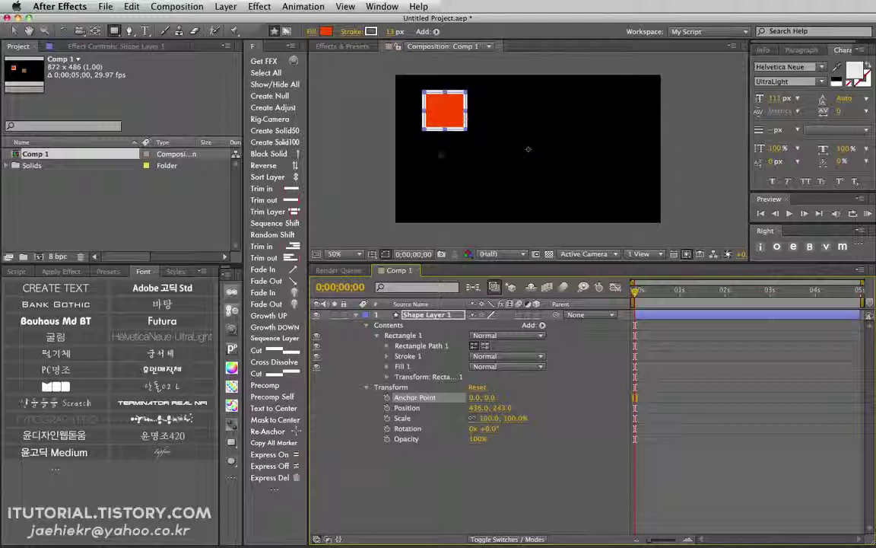
Add Trim Paths to the shape contents, try out its End value, and delete Trim Paths.
{"action": "left_click", "coordinate": [542, 324]}
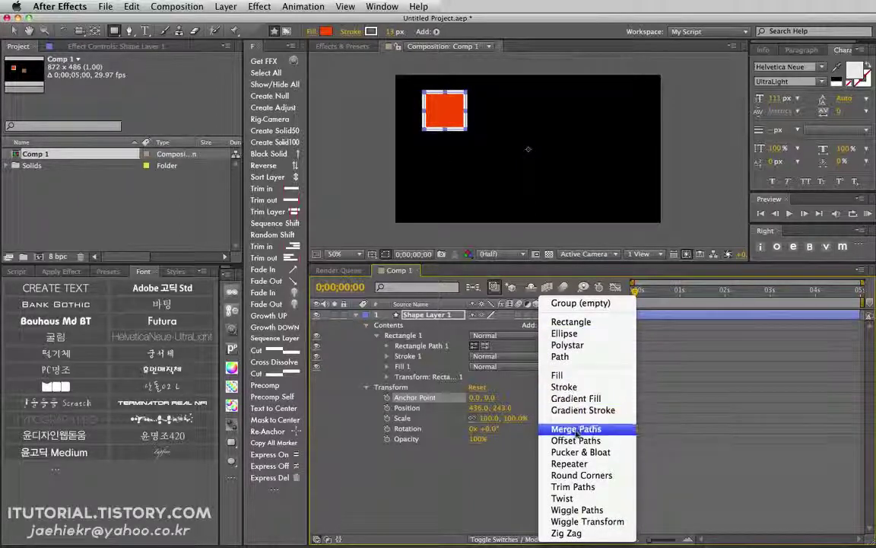
{"action": "left_click", "coordinate": [573, 486]}
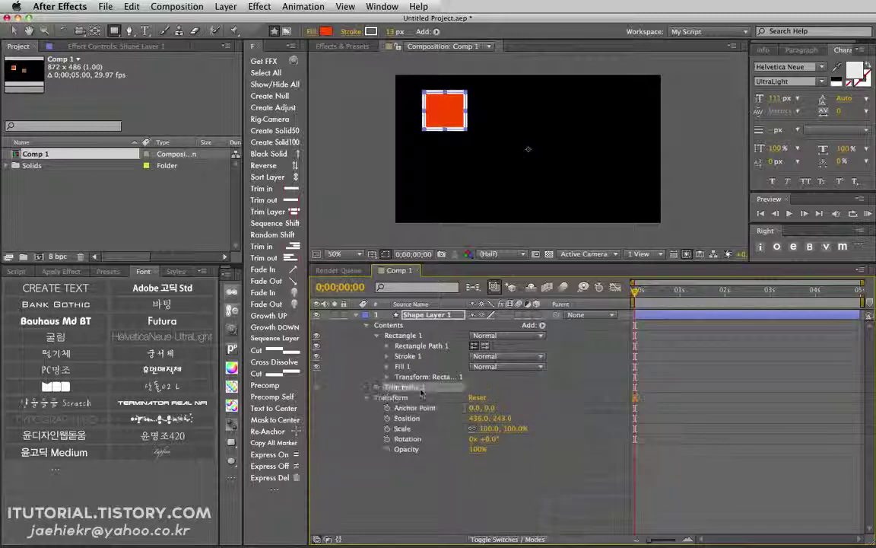
{"action": "left_click", "coordinate": [376, 386]}
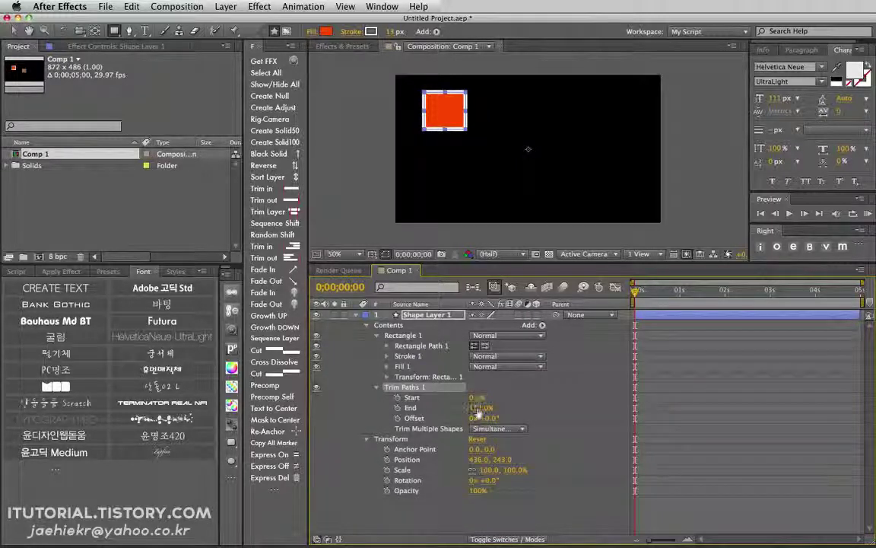
{"action": "left_click_drag", "start_coordinate": [479, 408], "coordinate": [445, 390]}
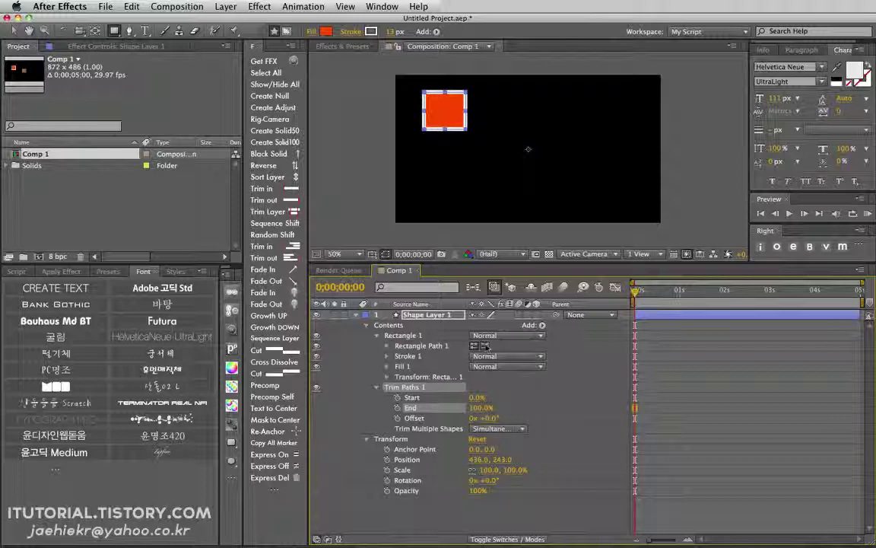
{"action": "left_click_drag", "start_coordinate": [479, 408], "coordinate": [450, 397]}
{"action": "key", "text": "Delete"}
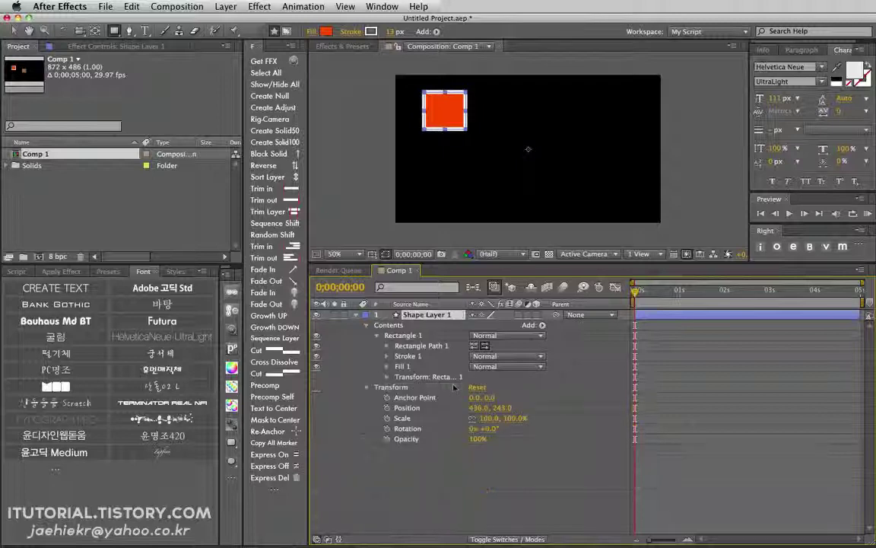
Examine the Size, Position and Roundness properties of Rectangle Path 1.
{"action": "left_click", "coordinate": [387, 346]}
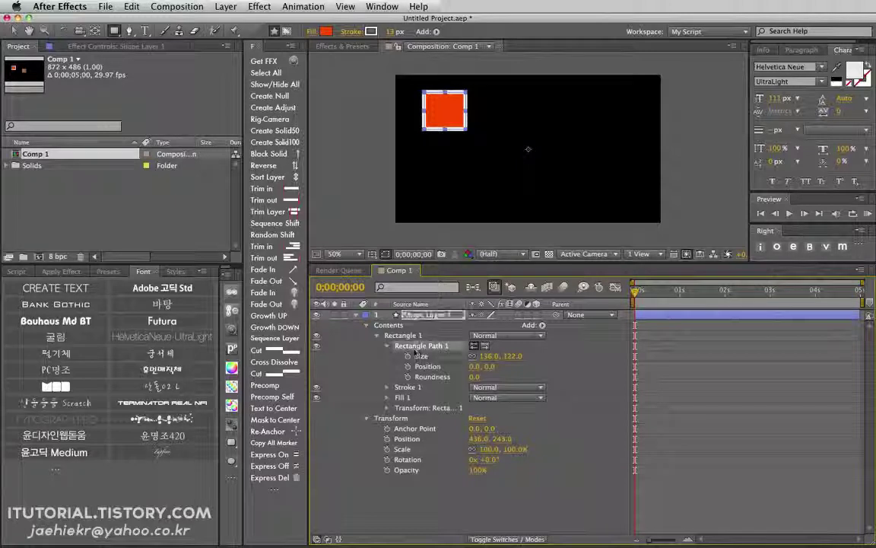
{"action": "left_click", "coordinate": [429, 354]}
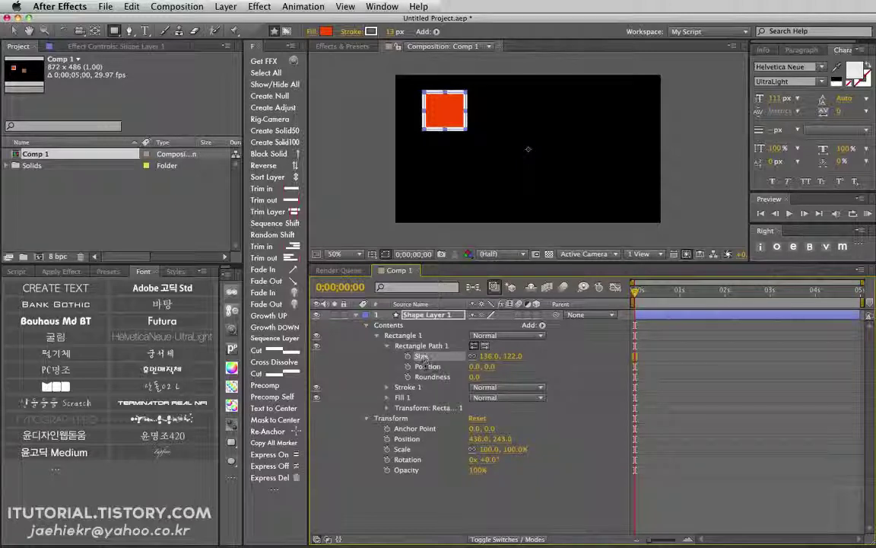
{"action": "left_click", "coordinate": [424, 359]}
{"action": "left_click", "coordinate": [420, 346]}
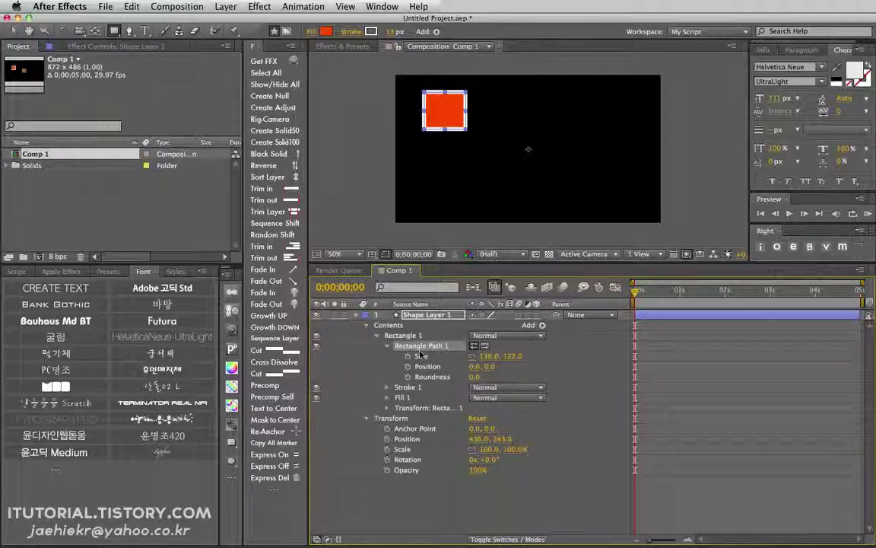
{"action": "left_click", "coordinate": [388, 346]}
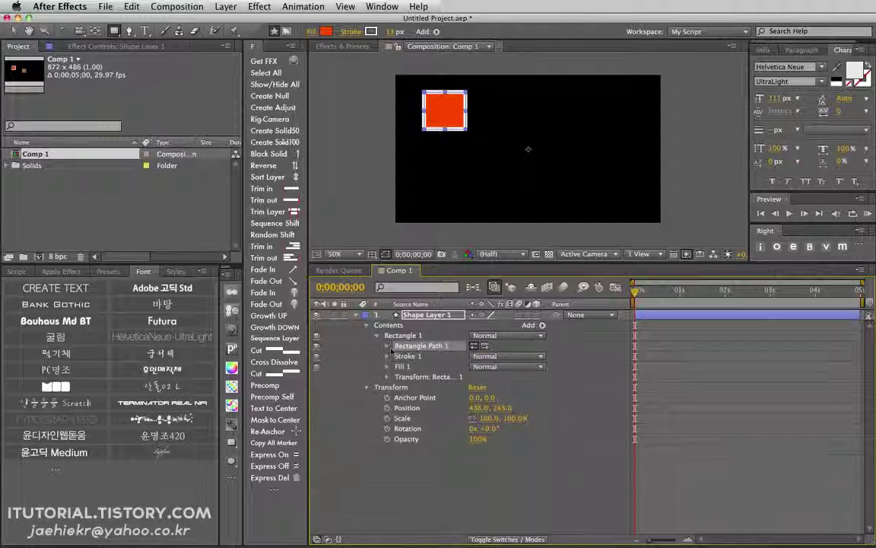
Examine the properties of Stroke 1 and Fill 1, including Composite, against a close-up of the rectangle.
{"action": "left_click", "coordinate": [388, 356]}
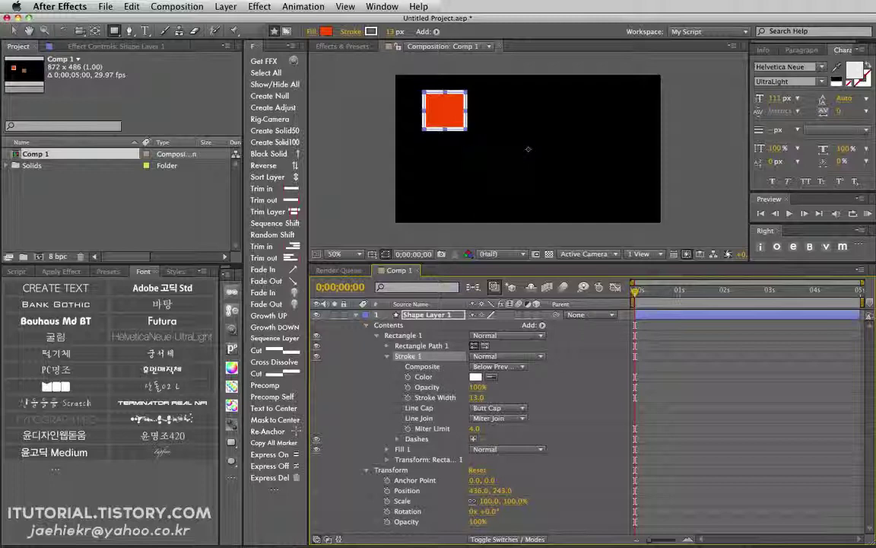
{"action": "key", "text": "period"}
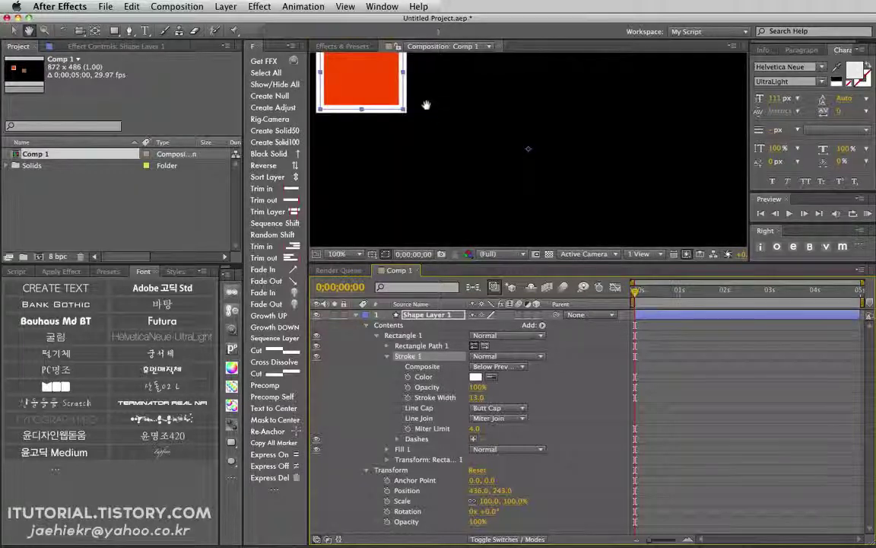
{"action": "left_click_drag", "start_coordinate": [426, 105], "coordinate": [498, 188]}
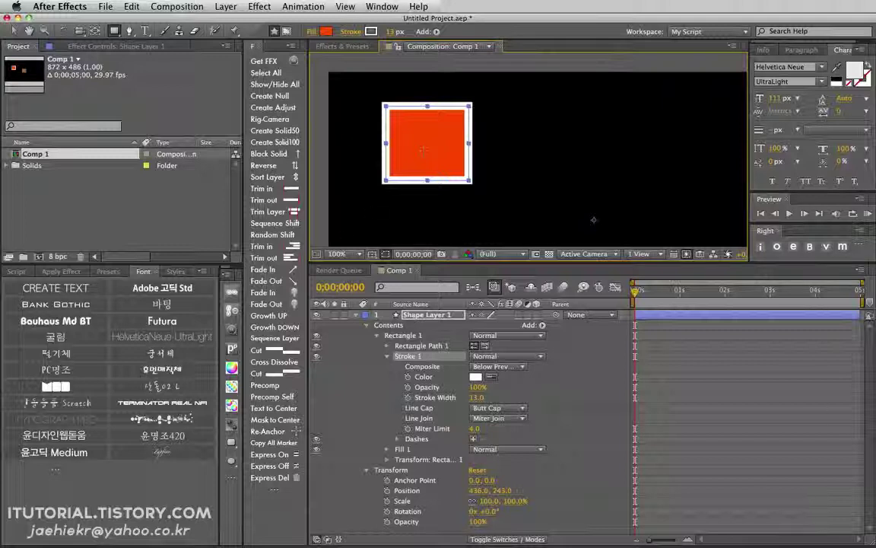
{"action": "left_click", "coordinate": [389, 358]}
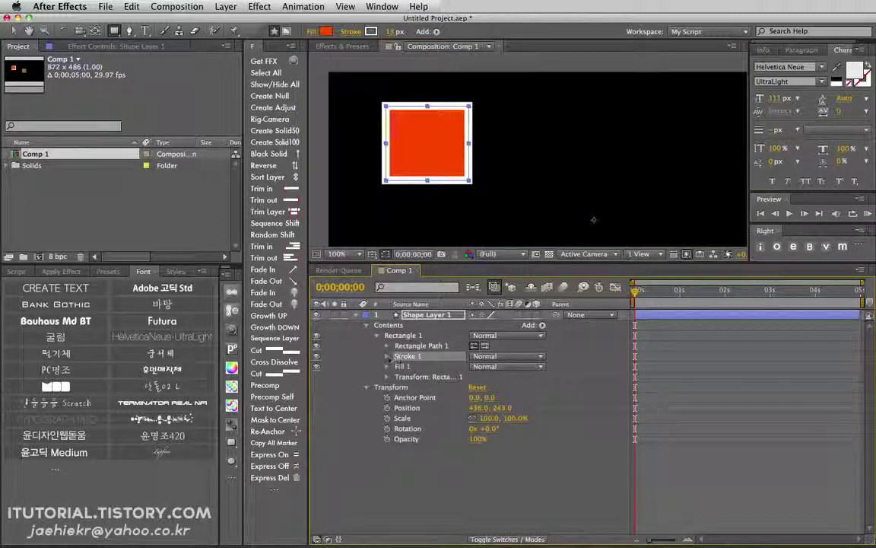
{"action": "left_click", "coordinate": [387, 356]}
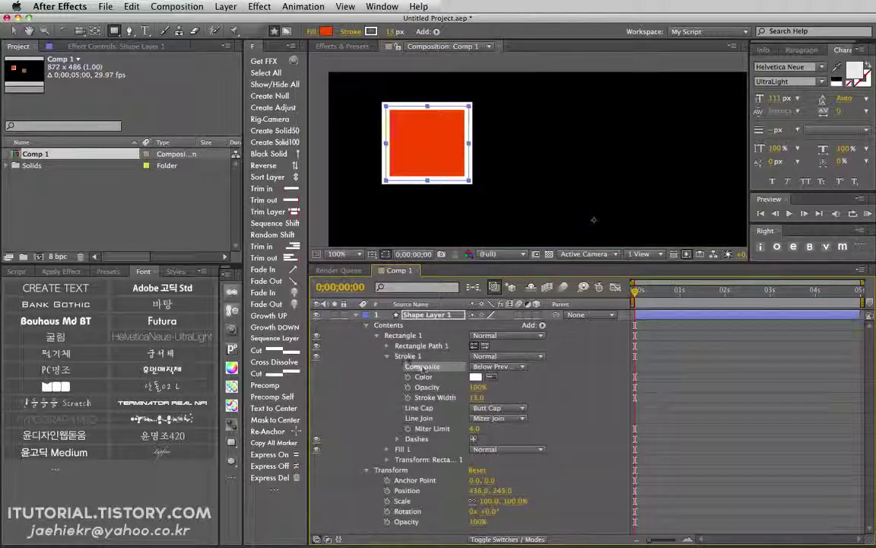
{"action": "left_click", "coordinate": [387, 356]}
{"action": "left_click", "coordinate": [388, 366]}
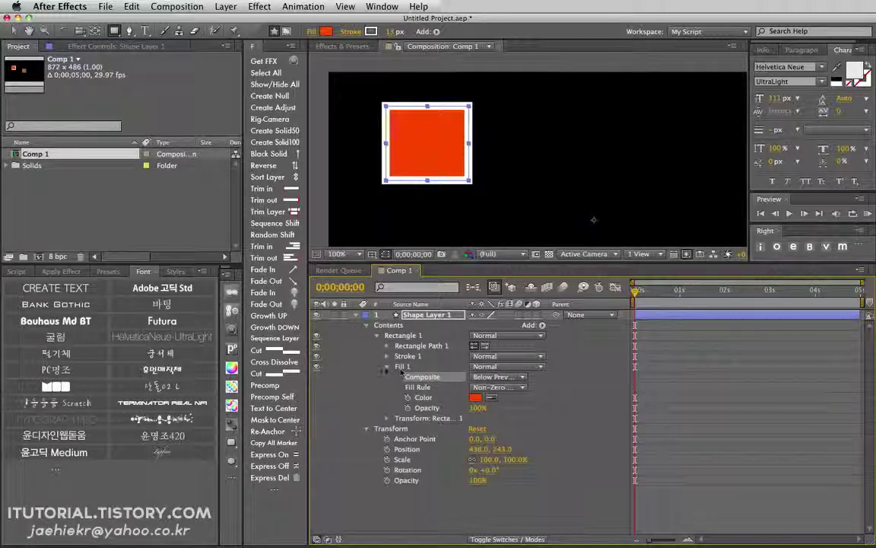
{"action": "left_click", "coordinate": [386, 367]}
{"action": "key", "text": "F2"}
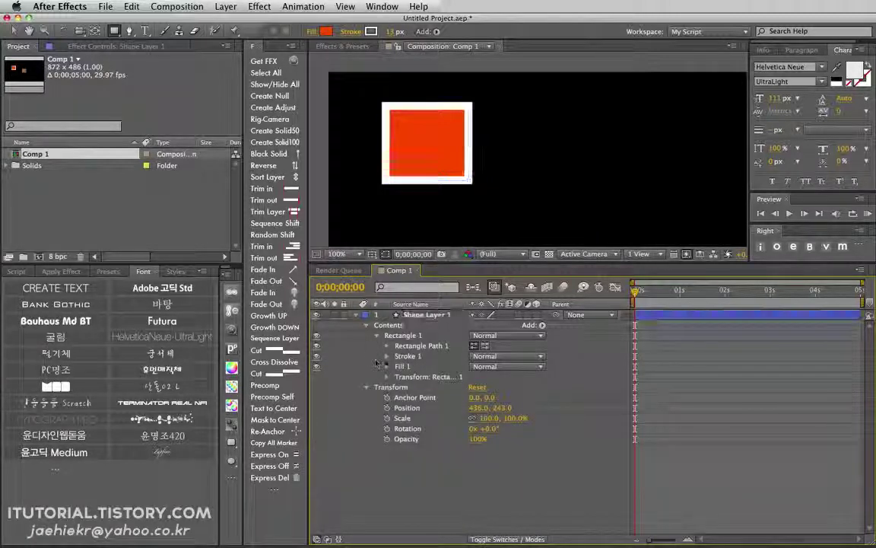
Try Fill 1 above Stroke 1 in the rectangle's contents, compare both stacking orders, and restore Stroke 1 above Fill 1.
{"action": "left_click_drag", "start_coordinate": [403, 368], "coordinate": [406, 356]}
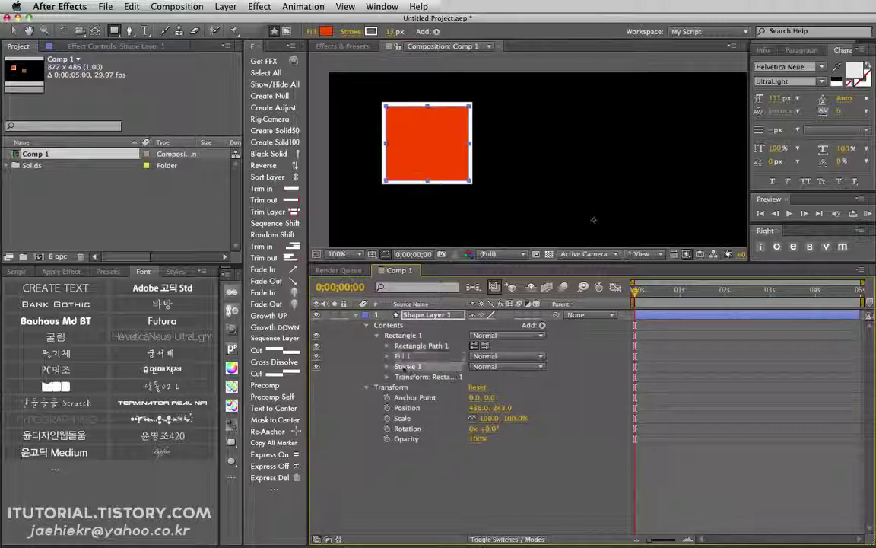
{"action": "key", "text": "super+z"}
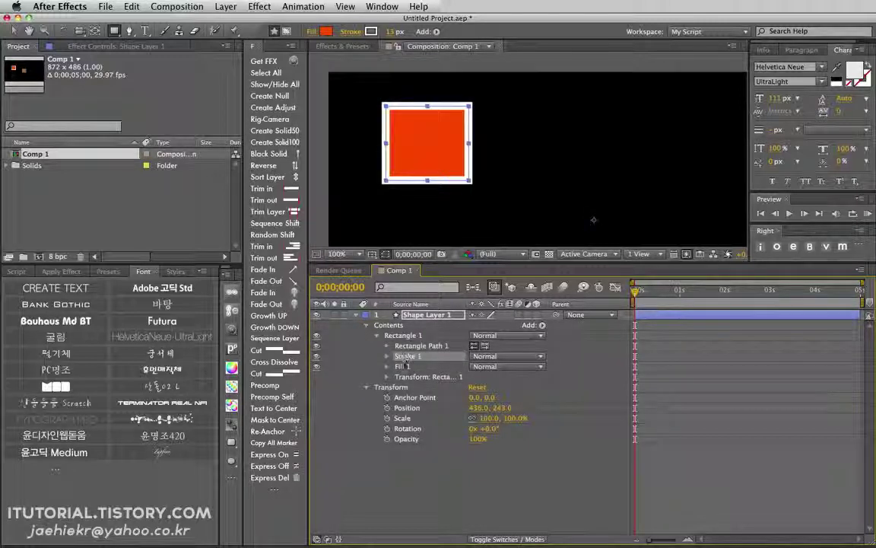
{"action": "key", "text": "super+shift+z"}
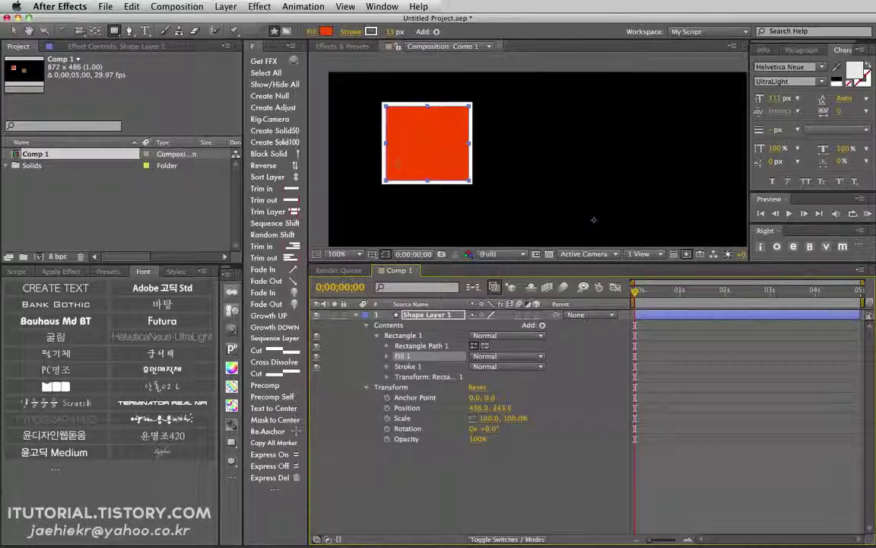
{"action": "key", "text": "period"}
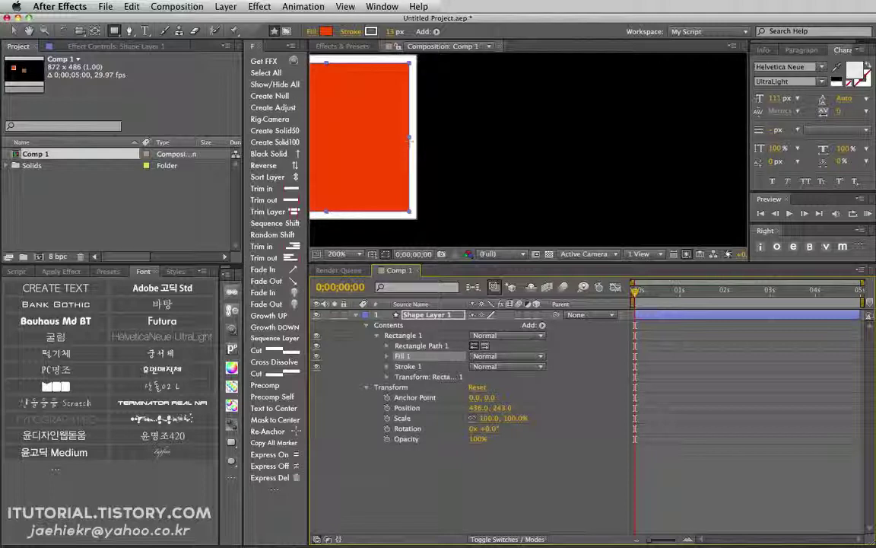
{"action": "left_click_drag", "start_coordinate": [409, 365], "coordinate": [407, 354]}
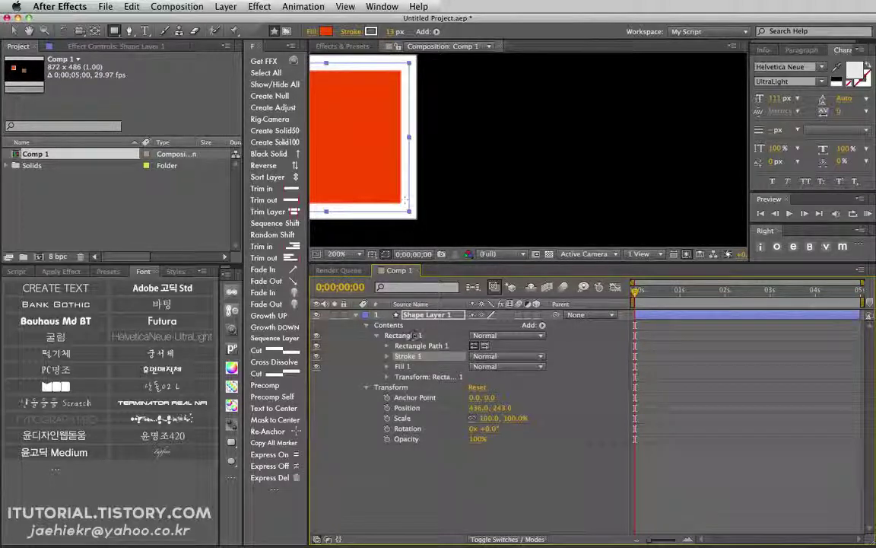
{"action": "left_click", "coordinate": [401, 367]}
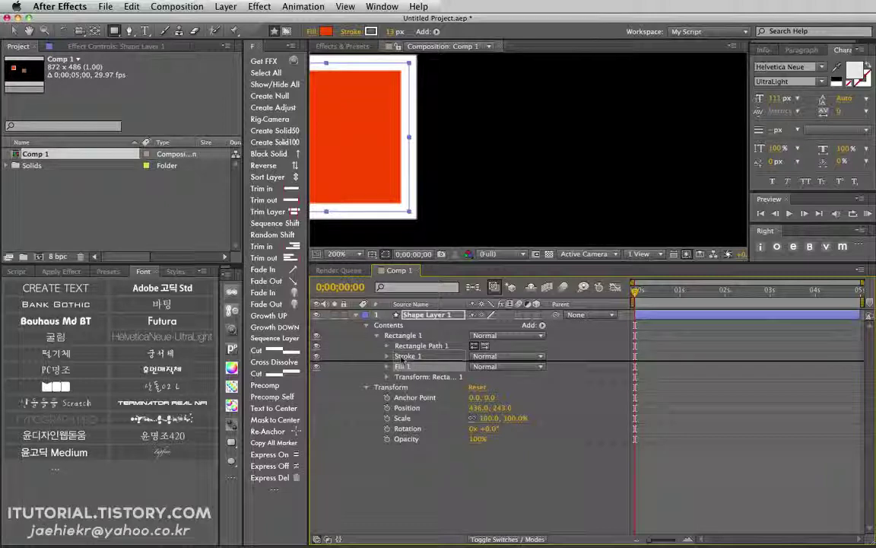
{"action": "left_click_drag", "start_coordinate": [402, 366], "coordinate": [405, 356]}
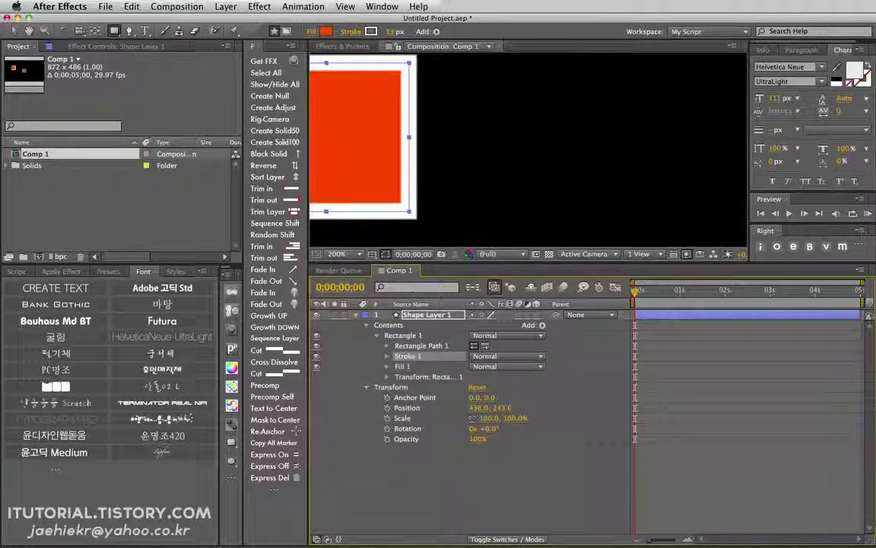
Check Stroke 1's Composite options, keeping Below Previous in Same Group, and open Fill 1's properties.
{"action": "left_click", "coordinate": [387, 356]}
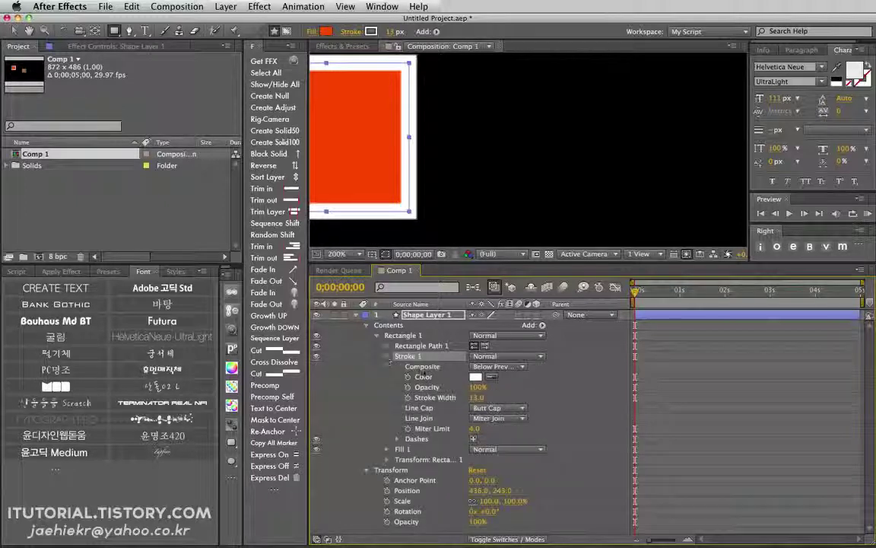
{"action": "left_click", "coordinate": [431, 368]}
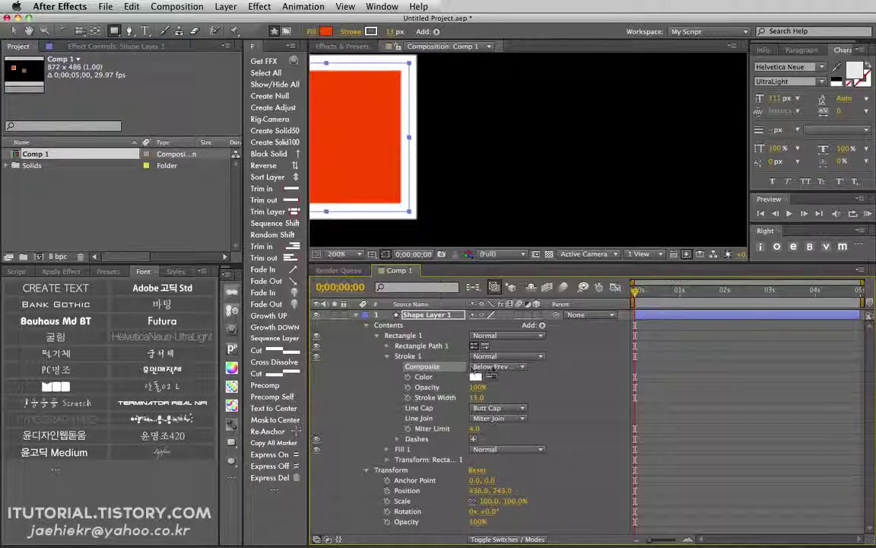
{"action": "left_click", "coordinate": [496, 367]}
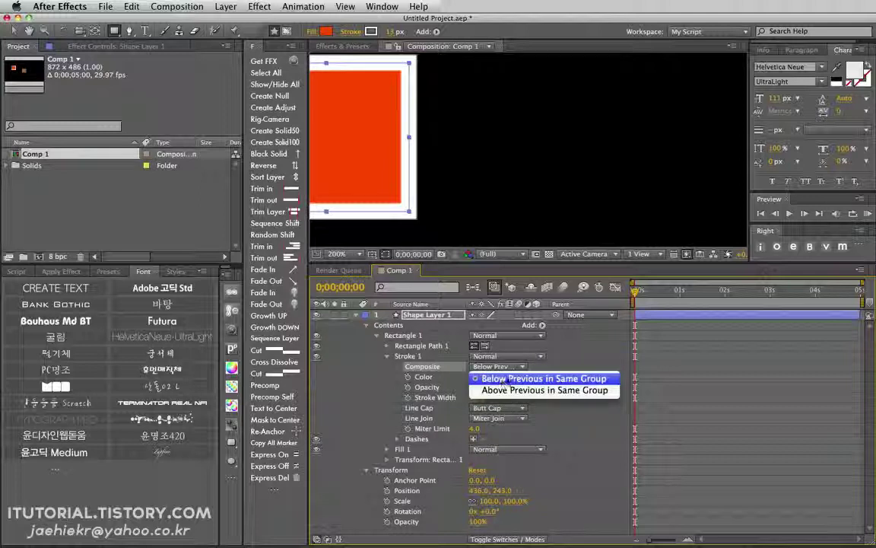
{"action": "left_click", "coordinate": [516, 379]}
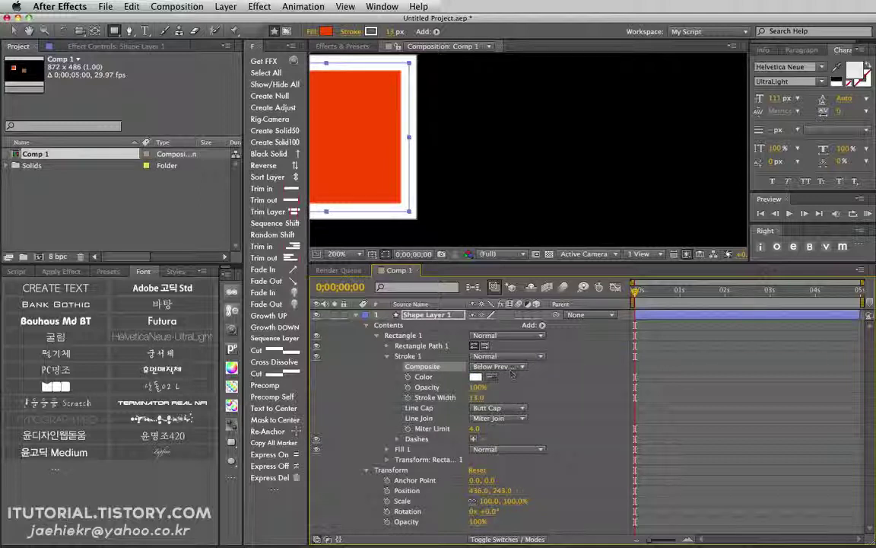
{"action": "left_click", "coordinate": [387, 356]}
{"action": "left_click", "coordinate": [402, 366]}
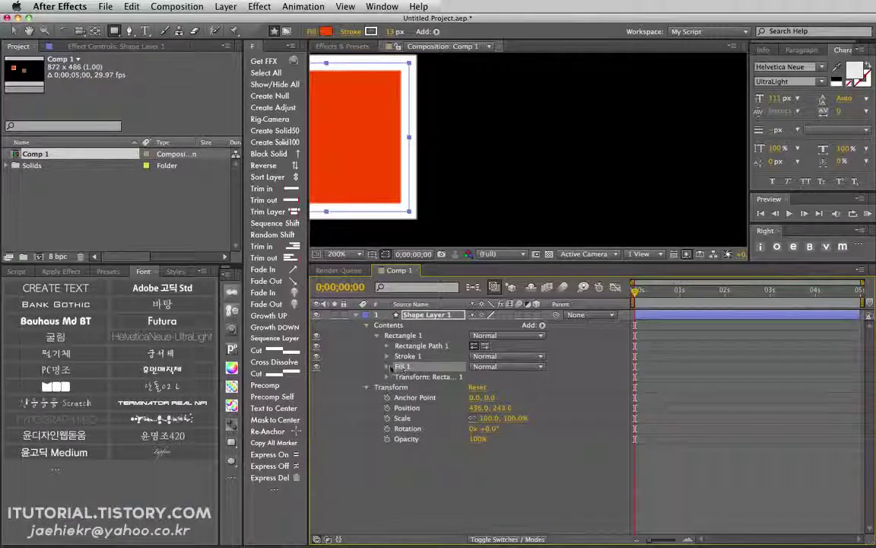
{"action": "left_click", "coordinate": [387, 367]}
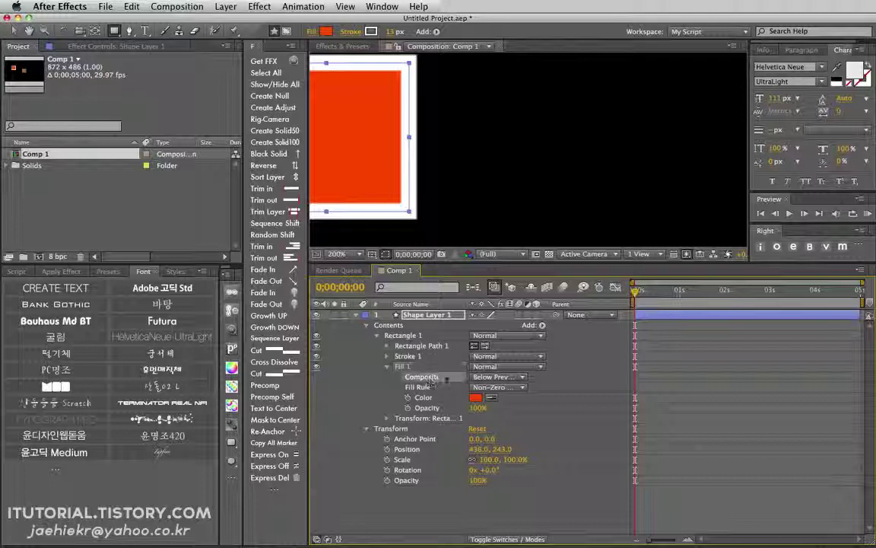
Try Fill 1's Composite setting at Above Previous in Same Group, then restore Below Previous in Same Group.
{"action": "left_click", "coordinate": [498, 376]}
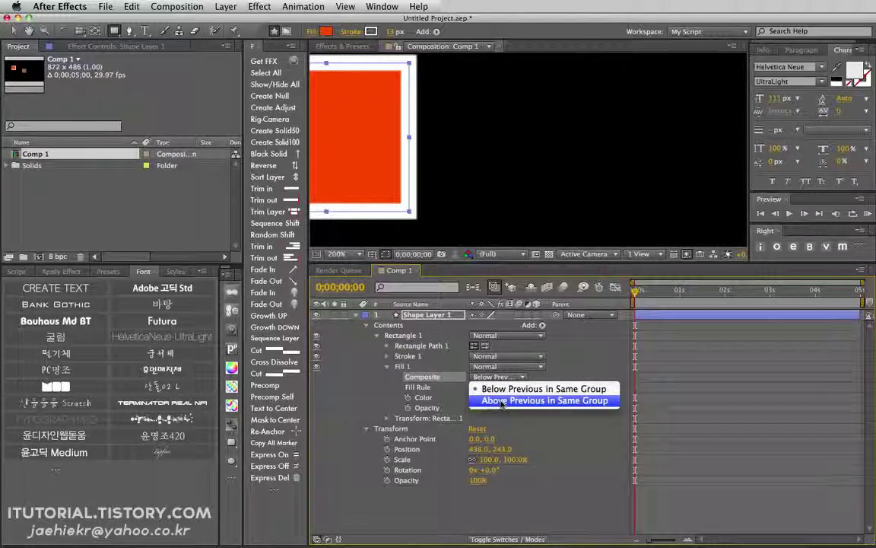
{"action": "left_click", "coordinate": [502, 401]}
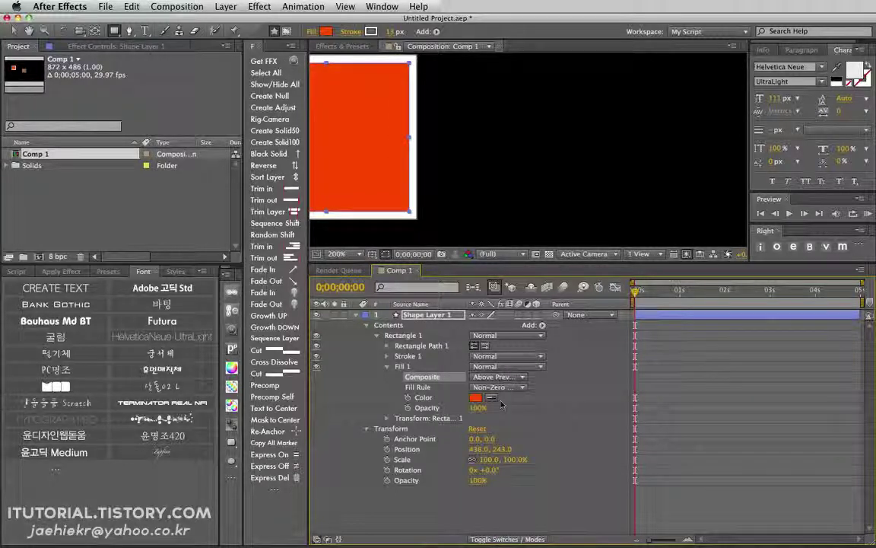
{"action": "left_click", "coordinate": [498, 377]}
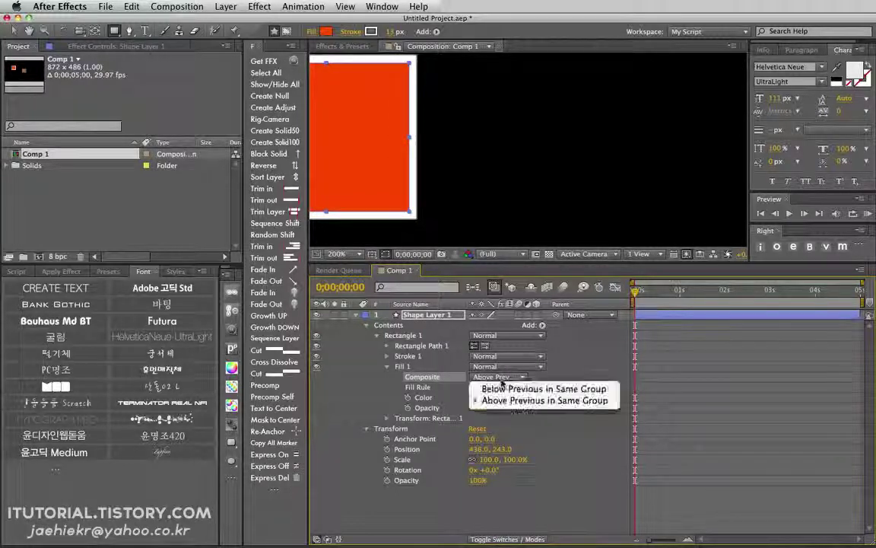
{"action": "left_click", "coordinate": [493, 341]}
{"action": "left_click", "coordinate": [386, 366]}
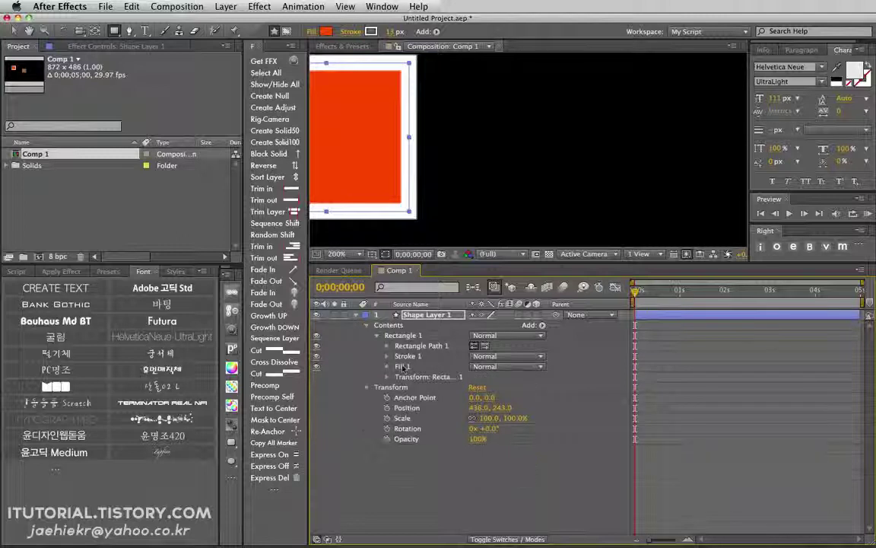
Move Fill 1 above Stroke 1 in Rectangle 1 and check Fill 1's Composite options, keeping Below Previous in Same Group.
{"action": "left_click_drag", "start_coordinate": [402, 366], "coordinate": [396, 355]}
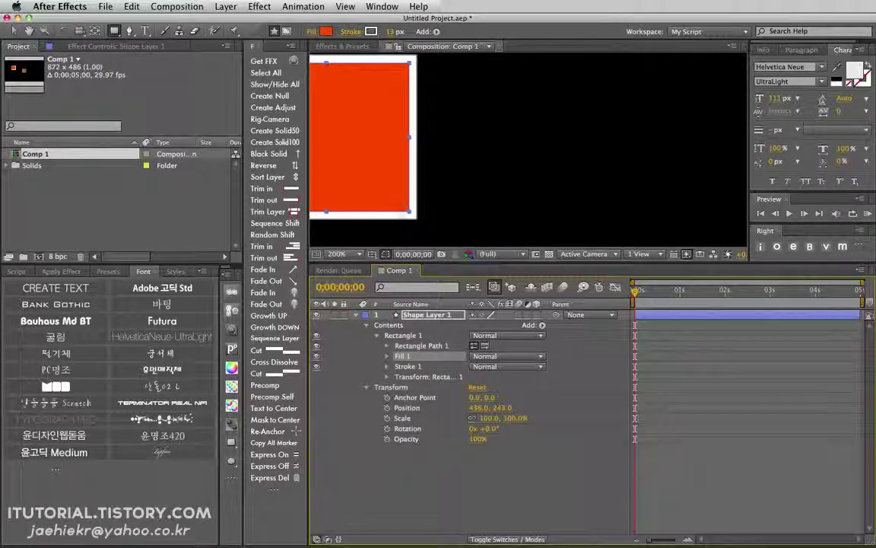
{"action": "left_click", "coordinate": [388, 356]}
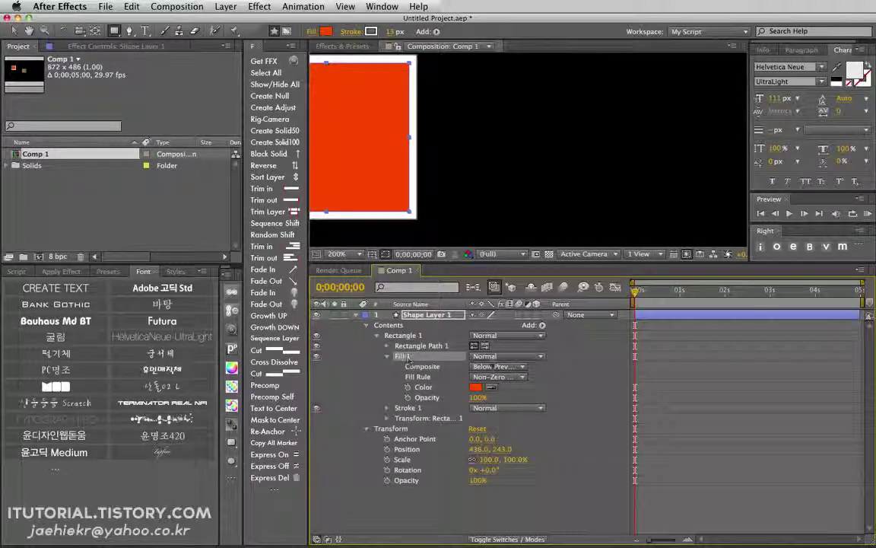
{"action": "left_click", "coordinate": [494, 367]}
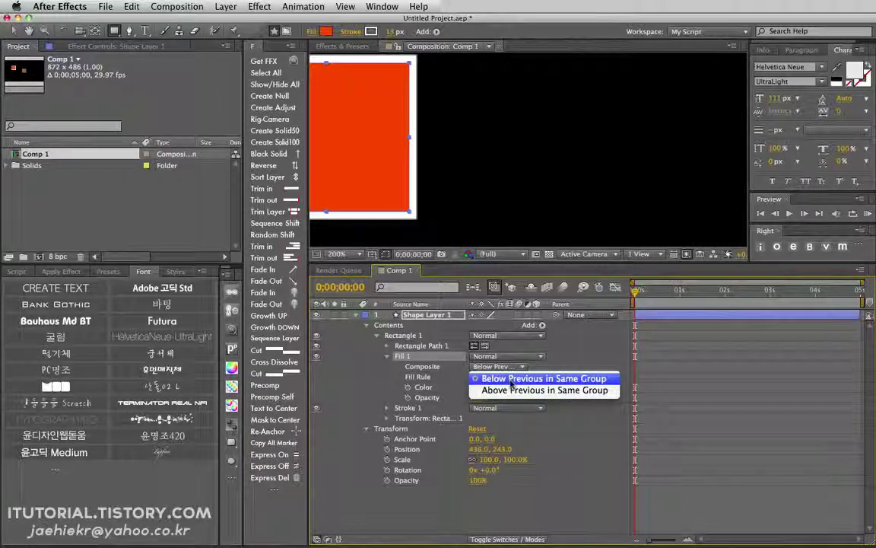
{"action": "left_click", "coordinate": [511, 379]}
{"action": "left_click", "coordinate": [389, 357]}
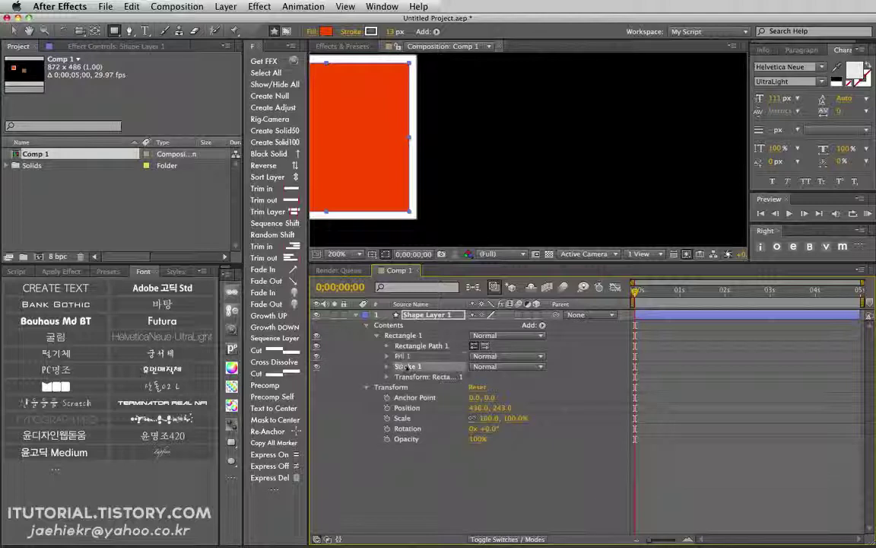
Set Stroke 1's Composite to Above Previous in Same Group while it sits below Fill 1.
{"action": "left_click", "coordinate": [404, 366]}
{"action": "left_click", "coordinate": [388, 366]}
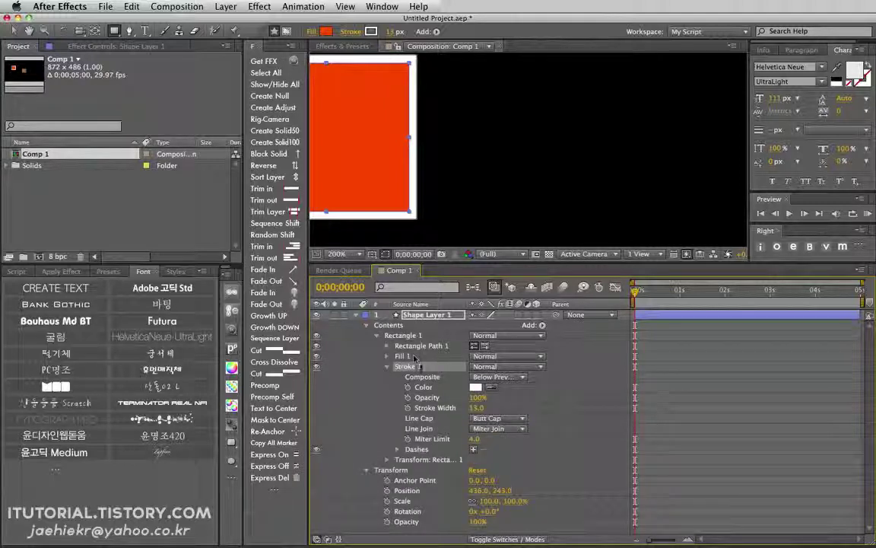
{"action": "left_click", "coordinate": [502, 379]}
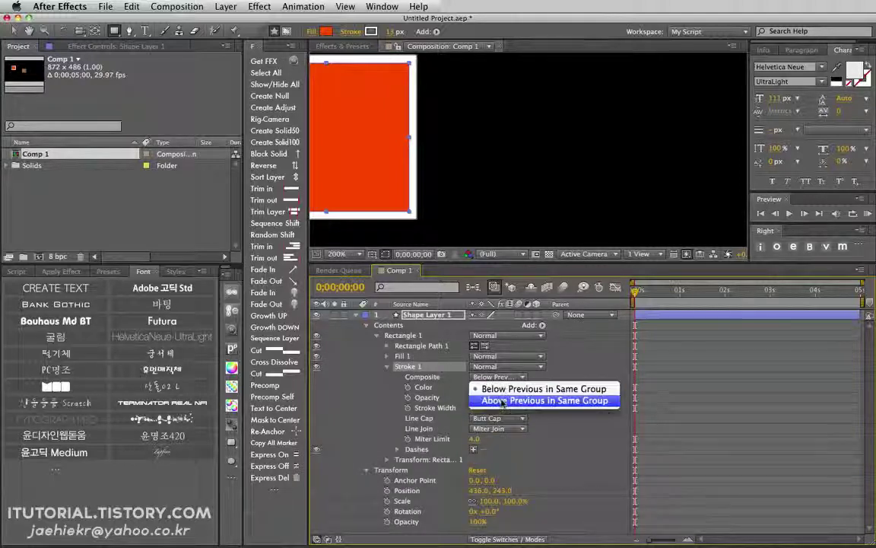
{"action": "left_click", "coordinate": [502, 401]}
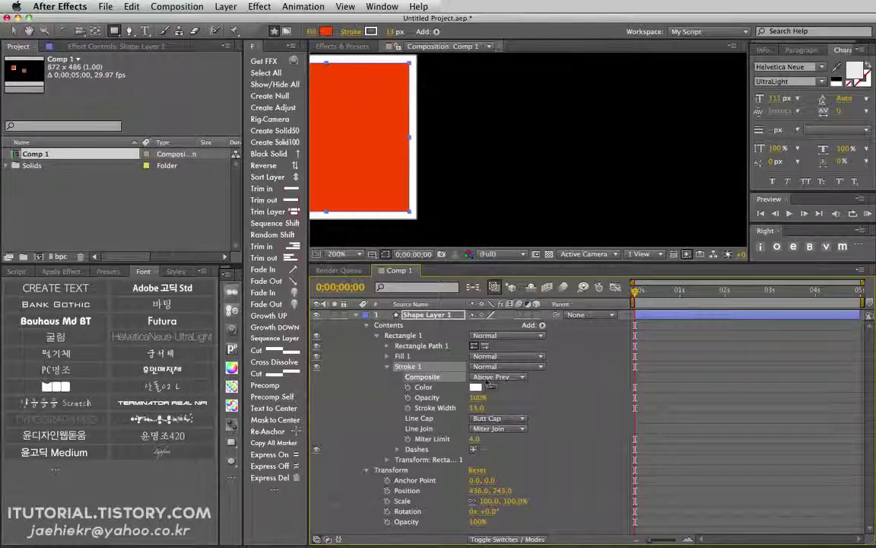
{"action": "left_click", "coordinate": [388, 366]}
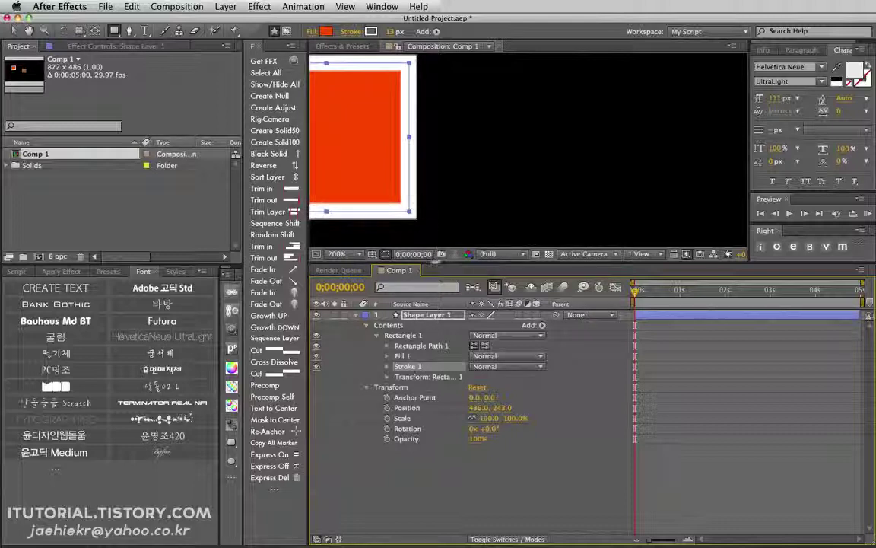
Move Stroke 1 back above Fill 1 and return its Composite setting to Below Previous in Same Group.
{"action": "left_click_drag", "start_coordinate": [408, 368], "coordinate": [411, 358]}
{"action": "left_click", "coordinate": [387, 356]}
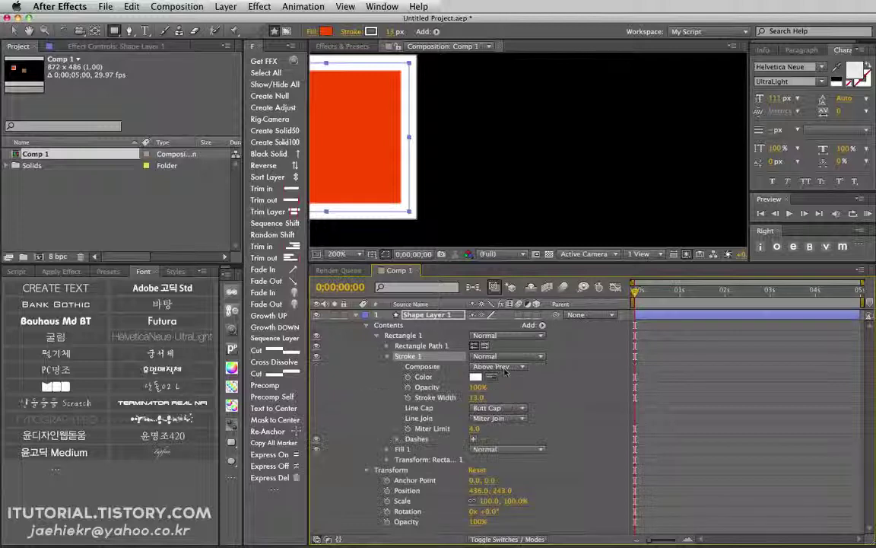
{"action": "left_click", "coordinate": [499, 366]}
{"action": "left_click", "coordinate": [471, 333]}
{"action": "left_click", "coordinate": [388, 357]}
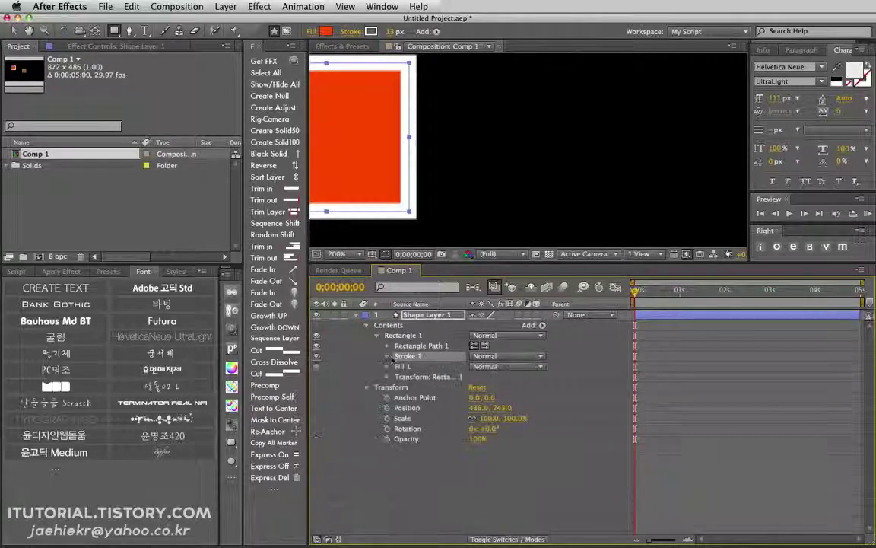
{"action": "left_click_drag", "start_coordinate": [407, 366], "coordinate": [403, 358]}
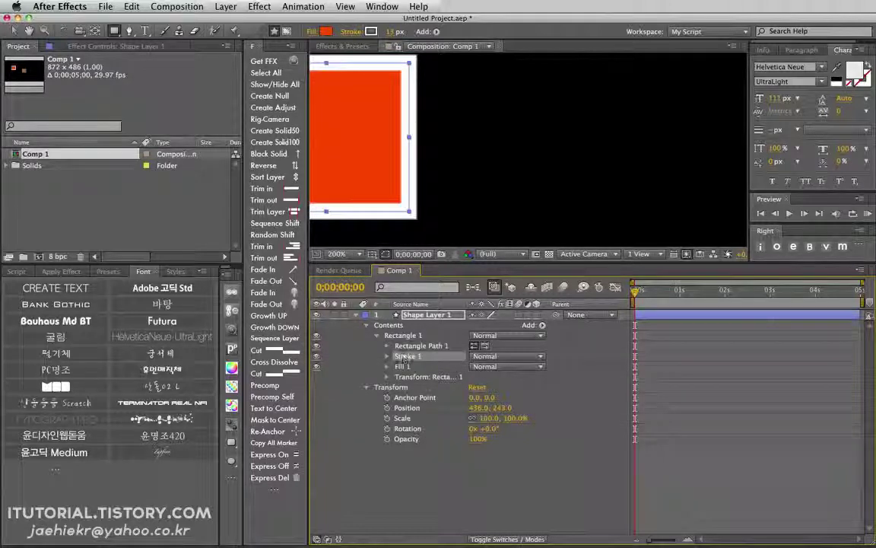
Review Stroke 1's properties, from its Composite setting through Color, Opacity and Stroke Width.
{"action": "left_click", "coordinate": [388, 356]}
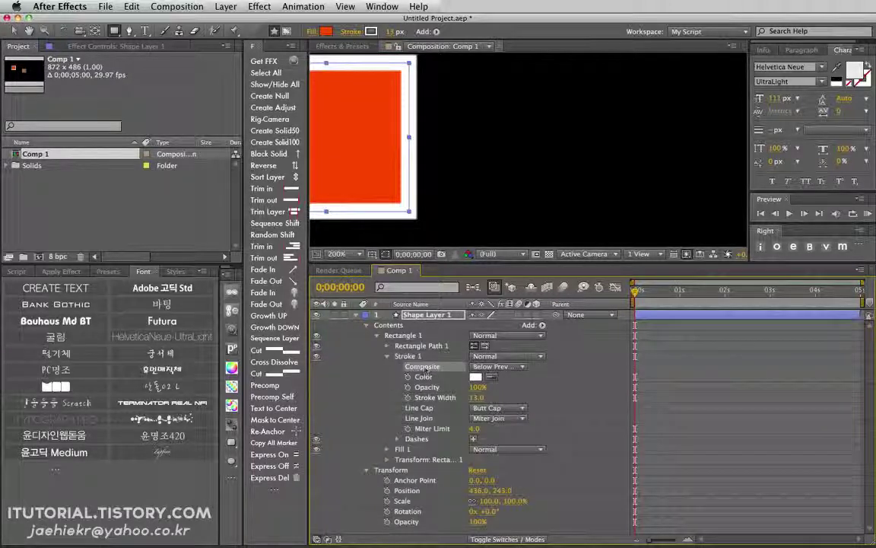
{"action": "left_click", "coordinate": [387, 356]}
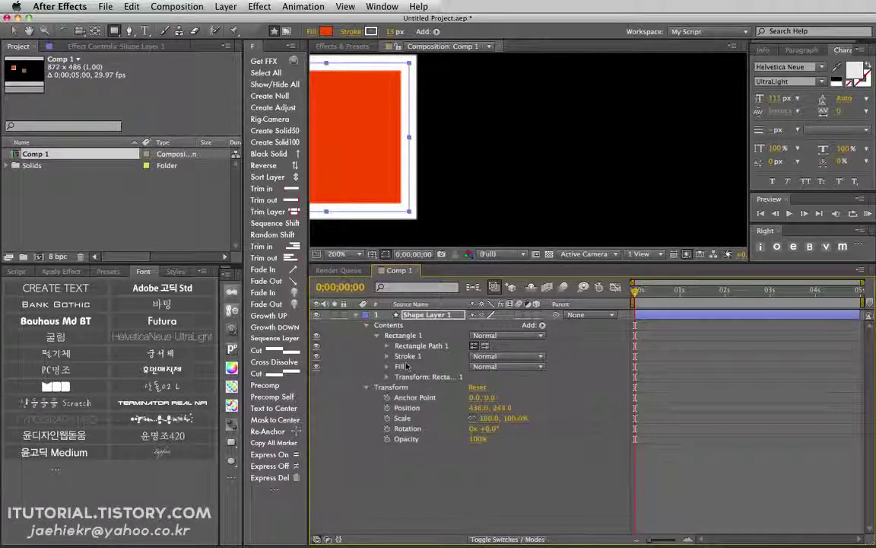
{"action": "left_click", "coordinate": [406, 359]}
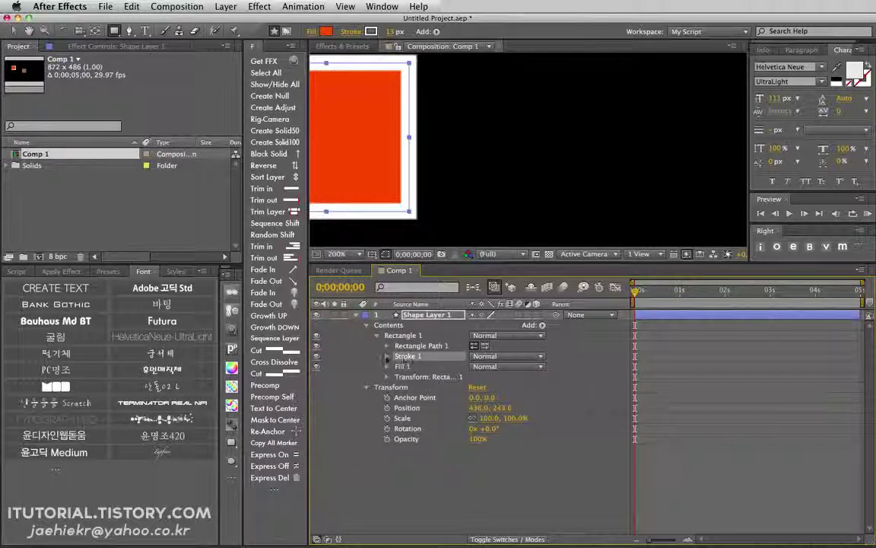
{"action": "left_click", "coordinate": [387, 356]}
{"action": "left_click", "coordinate": [423, 367]}
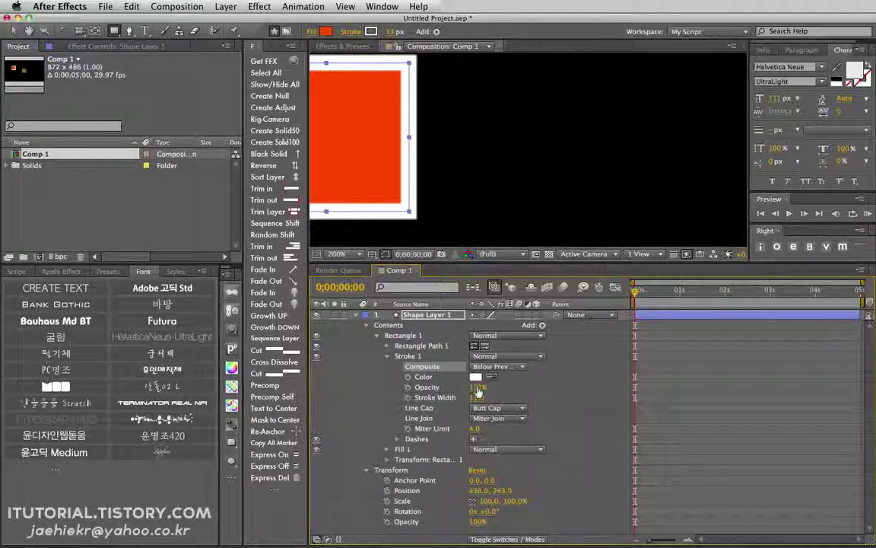
{"action": "left_click", "coordinate": [387, 356]}
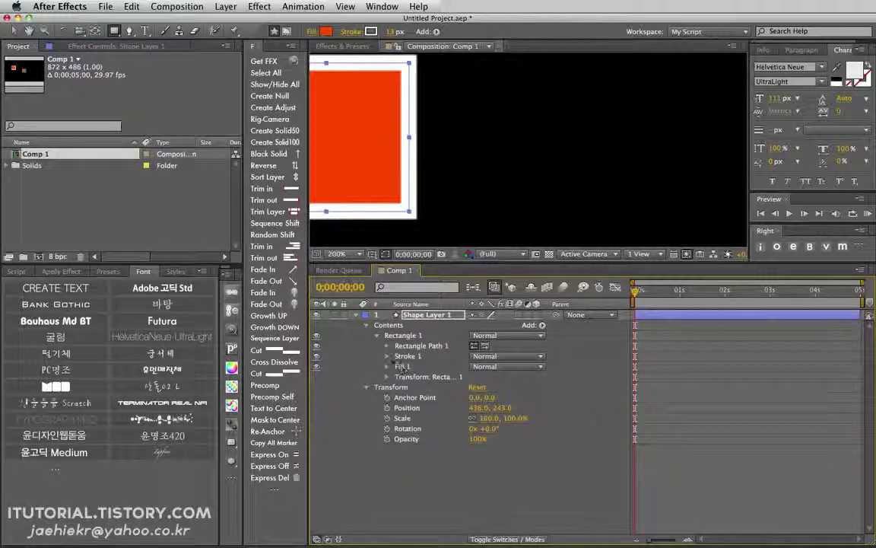
Lower Stroke 1's Opacity to 72% and set its Stroke Width to 10.
{"action": "left_click", "coordinate": [387, 356]}
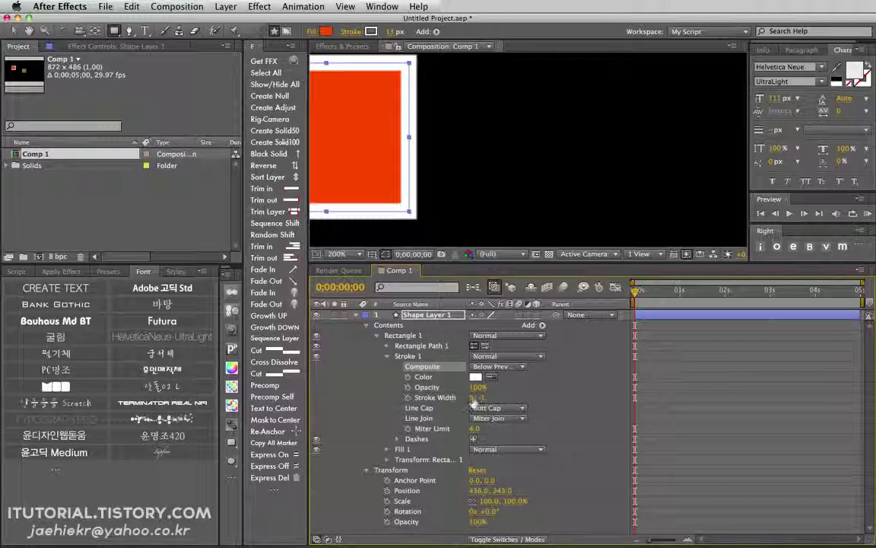
{"action": "left_click_drag", "start_coordinate": [478, 387], "coordinate": [460, 387]}
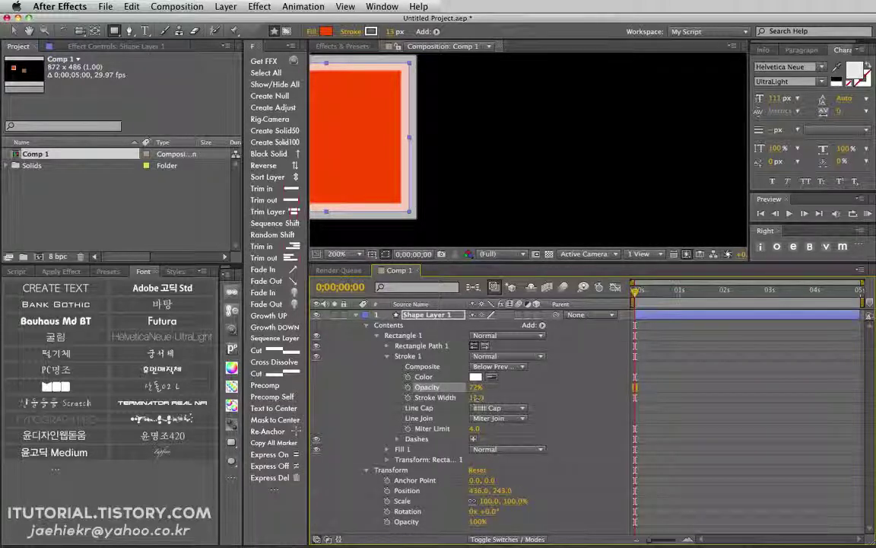
{"action": "mouse_move", "coordinate": [476, 397]}
{"action": "left_mouse_down"}
{"action": "mouse_move", "coordinate": [492, 397]}
{"action": "mouse_move", "coordinate": [471, 397]}
{"action": "left_mouse_up"}
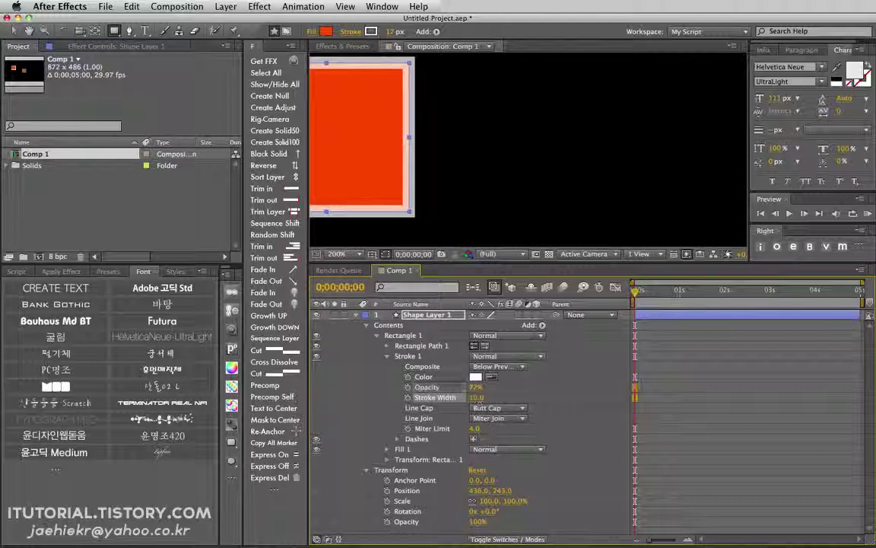
Try Stroke 1's Line Cap as Round Cap and Projecting Cap, and return it to Butt Cap.
{"action": "left_click", "coordinate": [418, 408]}
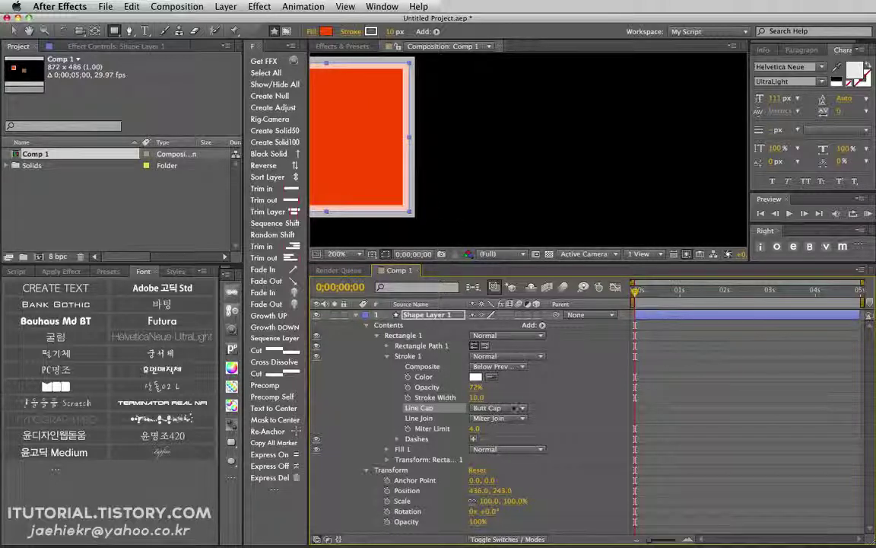
{"action": "left_click", "coordinate": [496, 408]}
{"action": "left_click", "coordinate": [502, 430]}
{"action": "left_click", "coordinate": [514, 408]}
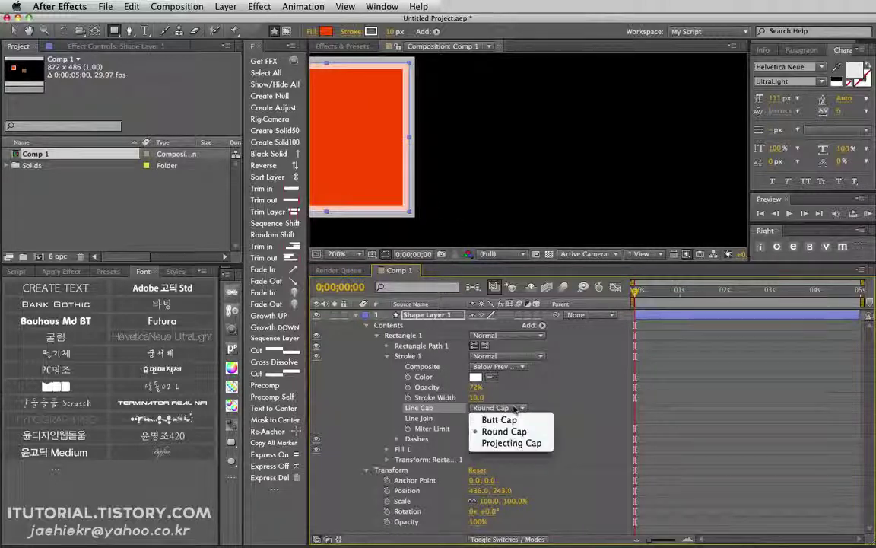
{"action": "left_click", "coordinate": [511, 443]}
{"action": "left_click", "coordinate": [507, 409]}
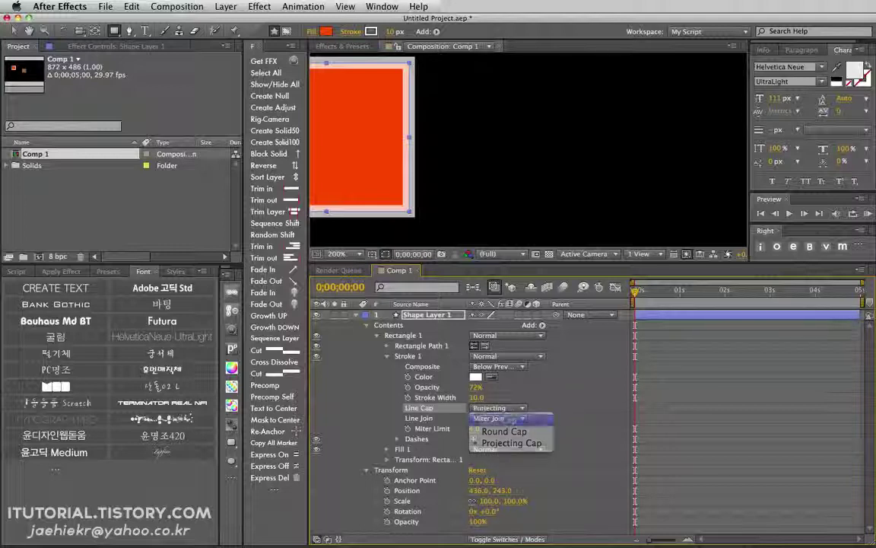
{"action": "left_click", "coordinate": [499, 420]}
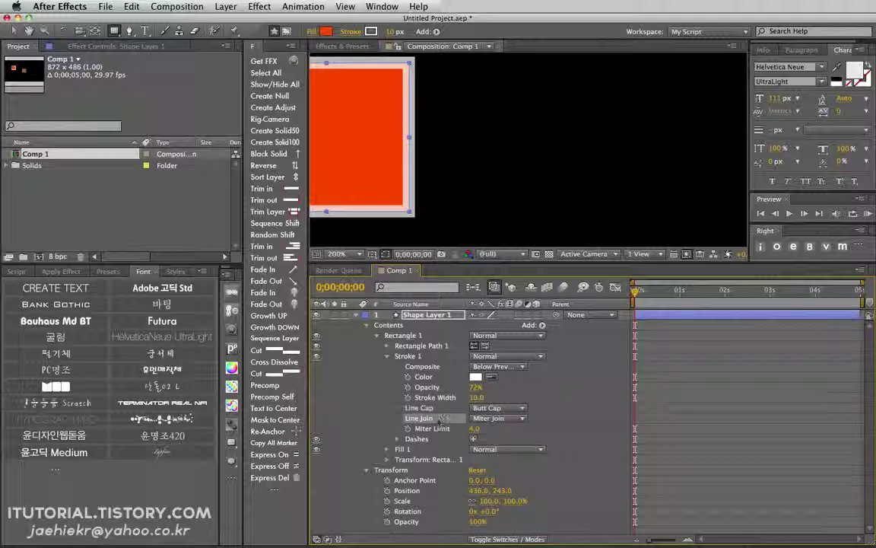
Set Stroke 1's Opacity to 100% and Miter Limit to 2, and make its Stroke Width slightly thinner.
{"action": "left_click_drag", "start_coordinate": [431, 176], "coordinate": [514, 162]}
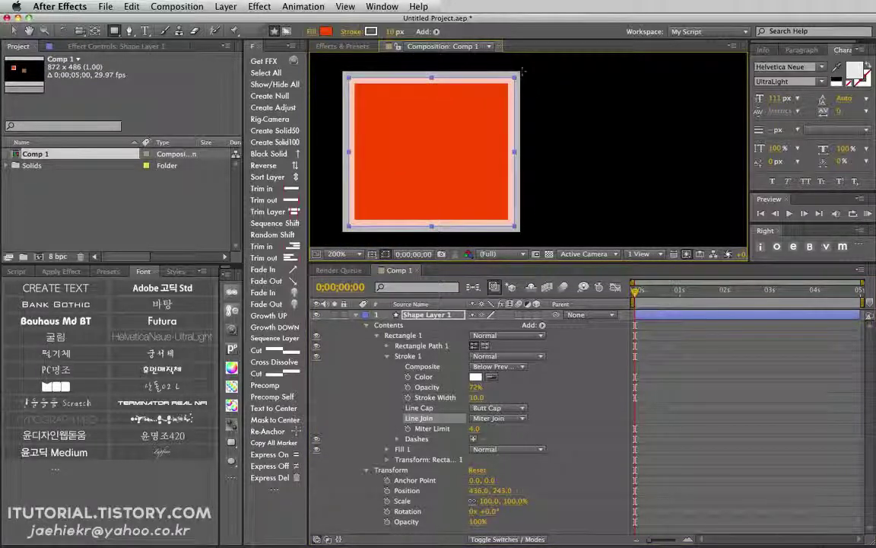
{"action": "left_click_drag", "start_coordinate": [476, 387], "coordinate": [520, 384]}
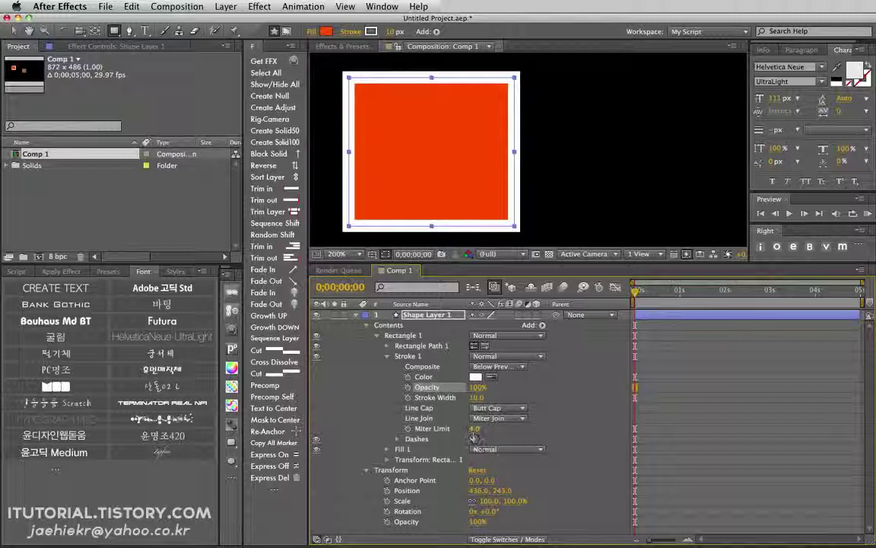
{"action": "left_click_drag", "start_coordinate": [474, 430], "coordinate": [473, 439]}
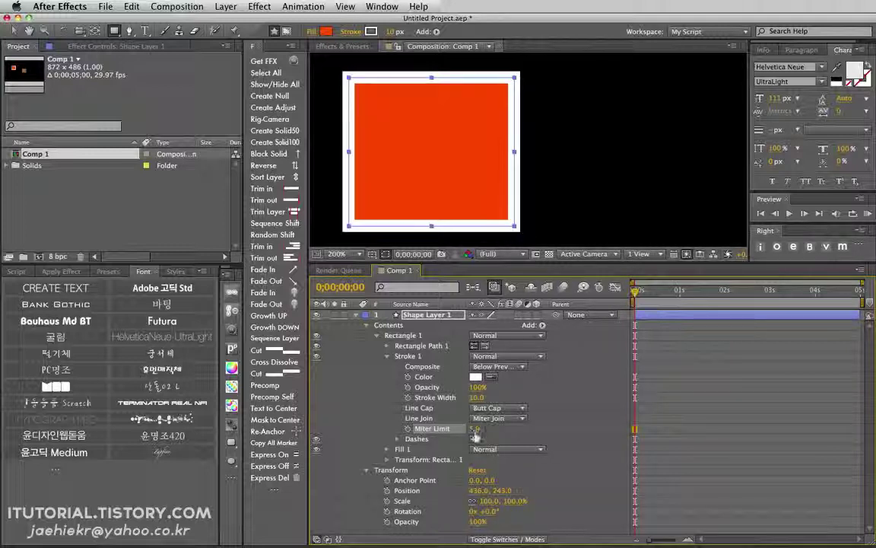
{"action": "left_click", "coordinate": [475, 429]}
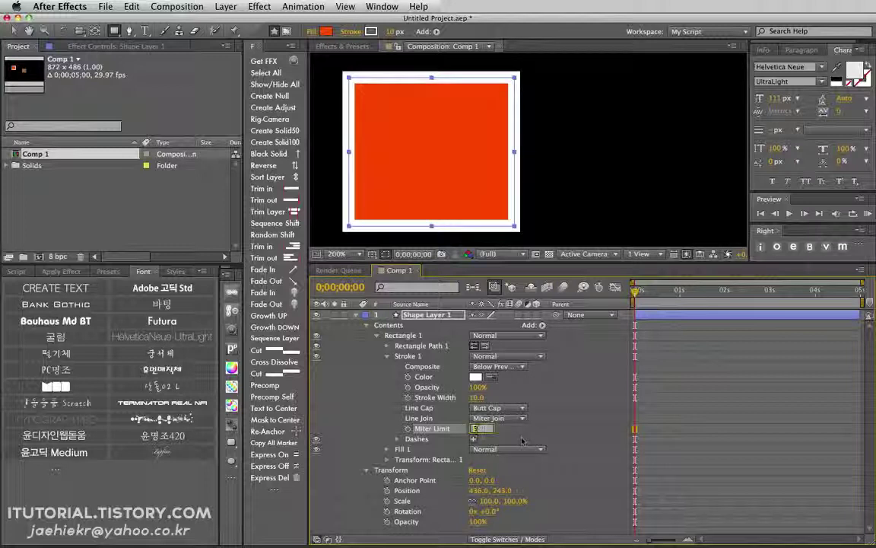
{"action": "type", "text": "2"}
{"action": "key", "text": "Return"}
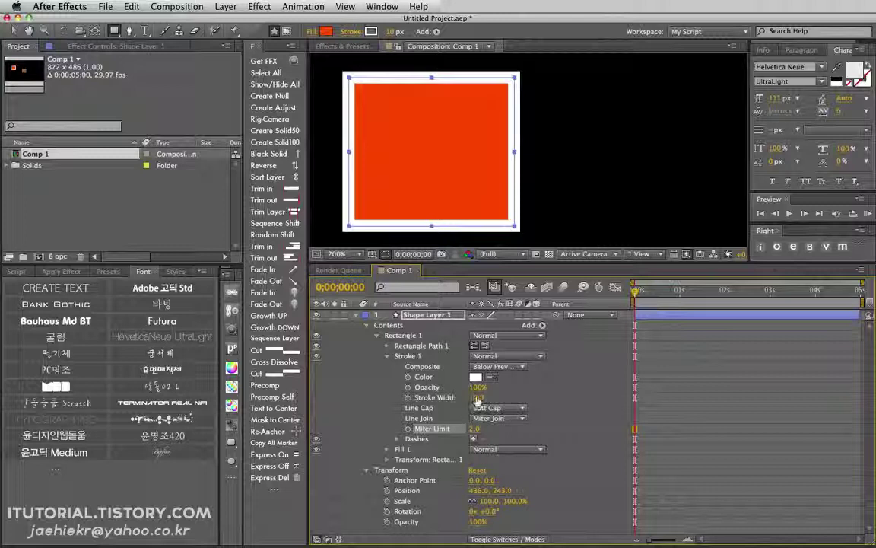
{"action": "mouse_move", "coordinate": [476, 397]}
{"action": "left_mouse_down"}
{"action": "mouse_move", "coordinate": [490, 397]}
{"action": "mouse_move", "coordinate": [475, 397]}
{"action": "left_mouse_up"}
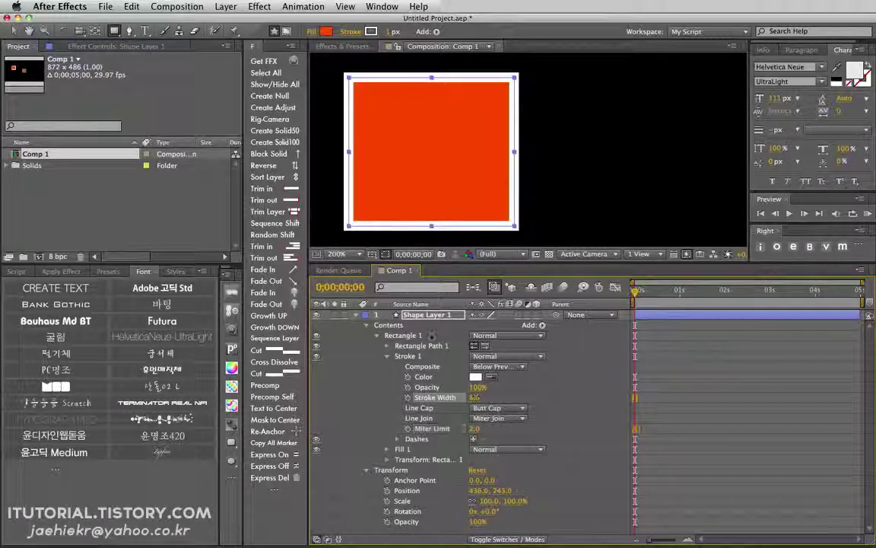
Delete the rectangle's shape layer and draw a large star with many extra points in the composition using the Star tool.
{"action": "key", "text": "Delete"}
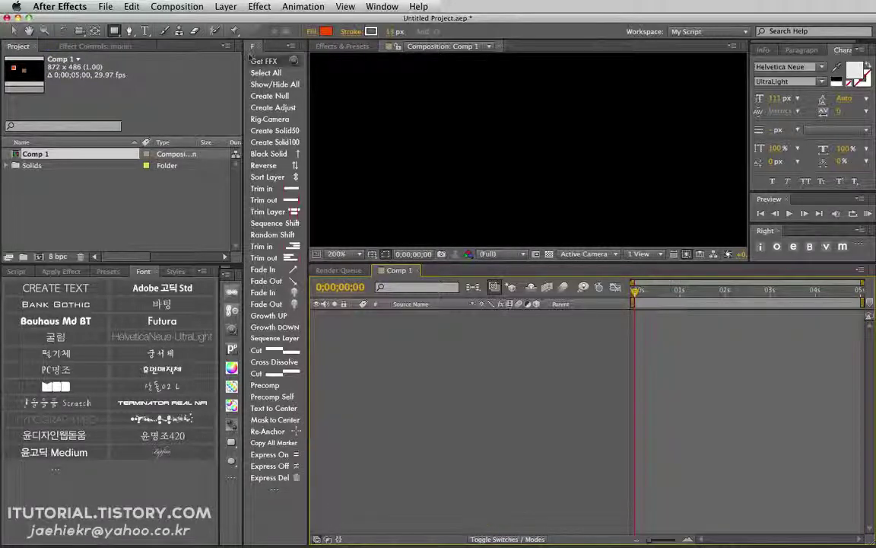
{"action": "left_click_drag", "start_coordinate": [120, 34], "coordinate": [144, 72]}
{"action": "mouse_move", "coordinate": [508, 168]}
{"action": "left_mouse_down"}
{"action": "mouse_move", "coordinate": [517, 99]}
{"action": "mouse_move", "coordinate": [529, 119]}
{"action": "mouse_move", "coordinate": [533, 99]}
{"action": "mouse_move", "coordinate": [570, 79]}
{"action": "left_mouse_up"}
{"action": "key", "text": "Up"}
{"action": "key", "text": "Up"}
{"action": "key", "text": "Up"}
{"action": "key", "text": "Up"}
{"action": "key", "text": "Up"}
{"action": "key", "text": "Up"}
{"action": "key", "text": "Up"}
{"action": "key", "text": "Up"}
{"action": "key", "text": "Up"}
{"action": "key", "text": "Up"}
{"action": "key", "text": "Up"}
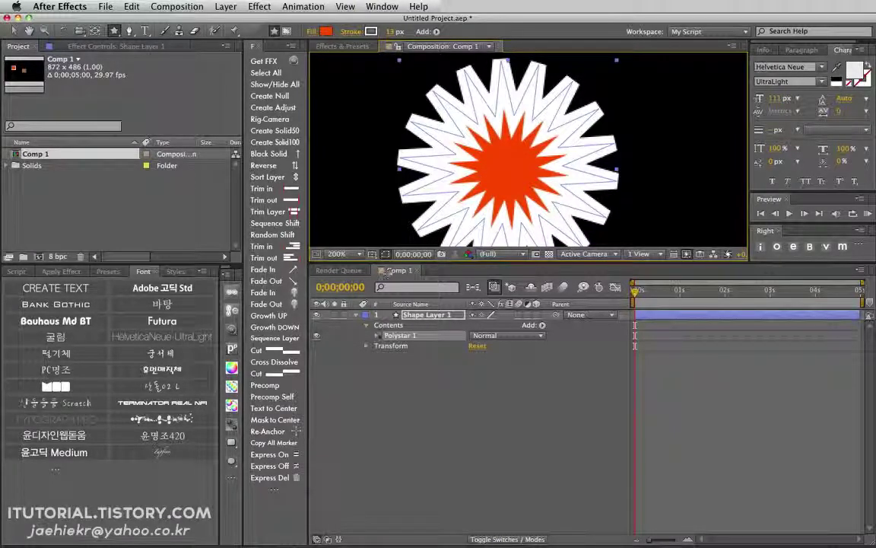
Reveal the star's Stroke 1 properties and raise its Miter Limit to 8.
{"action": "left_click", "coordinate": [377, 336]}
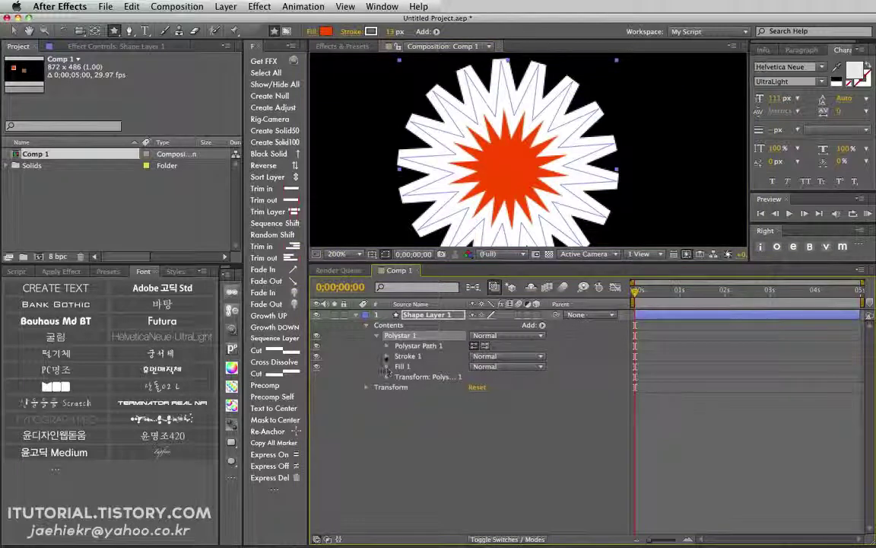
{"action": "left_click", "coordinate": [387, 356]}
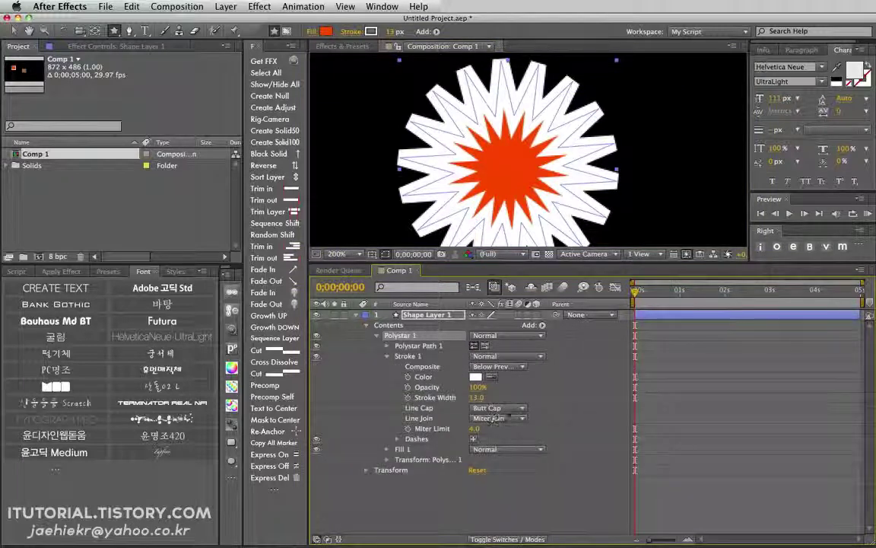
{"action": "left_click", "coordinate": [433, 428]}
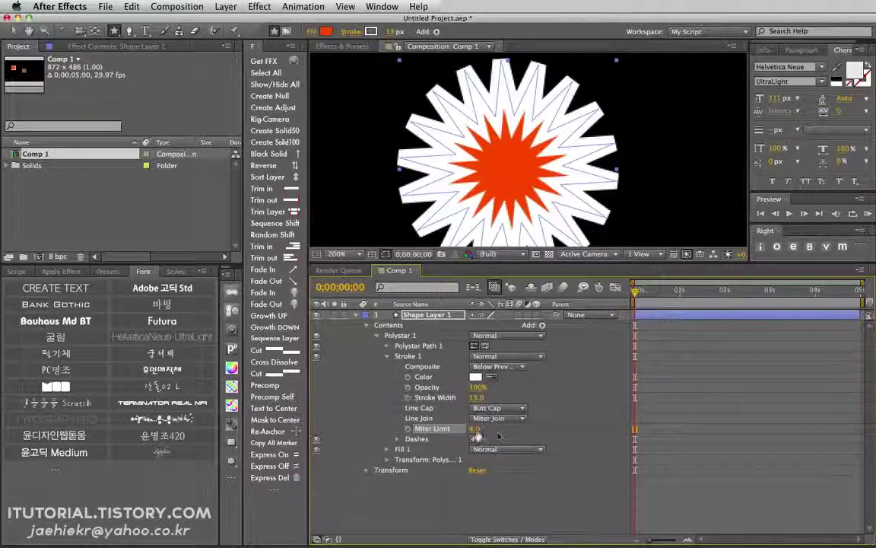
{"action": "left_click_drag", "start_coordinate": [475, 430], "coordinate": [491, 429]}
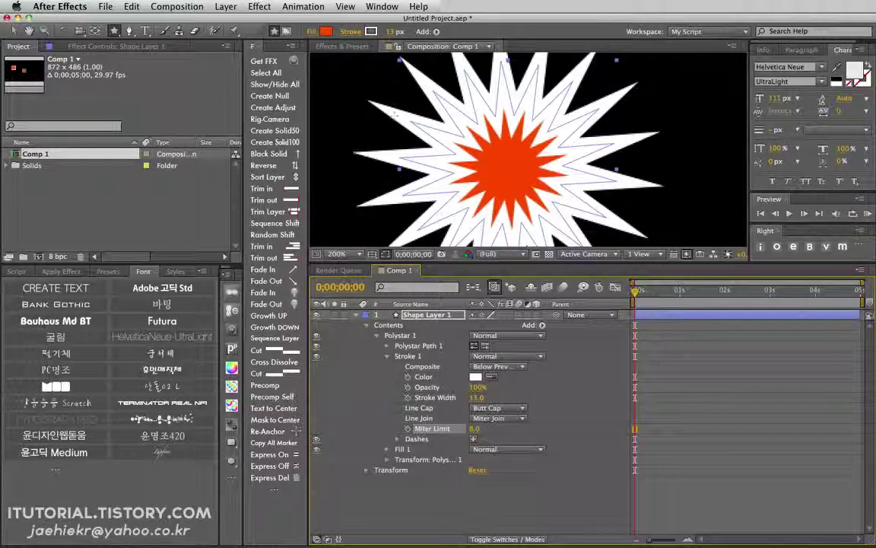
{"action": "mouse_move", "coordinate": [475, 429]}
{"action": "left_mouse_down"}
{"action": "mouse_move", "coordinate": [450, 428]}
{"action": "mouse_move", "coordinate": [475, 429]}
{"action": "left_mouse_up"}
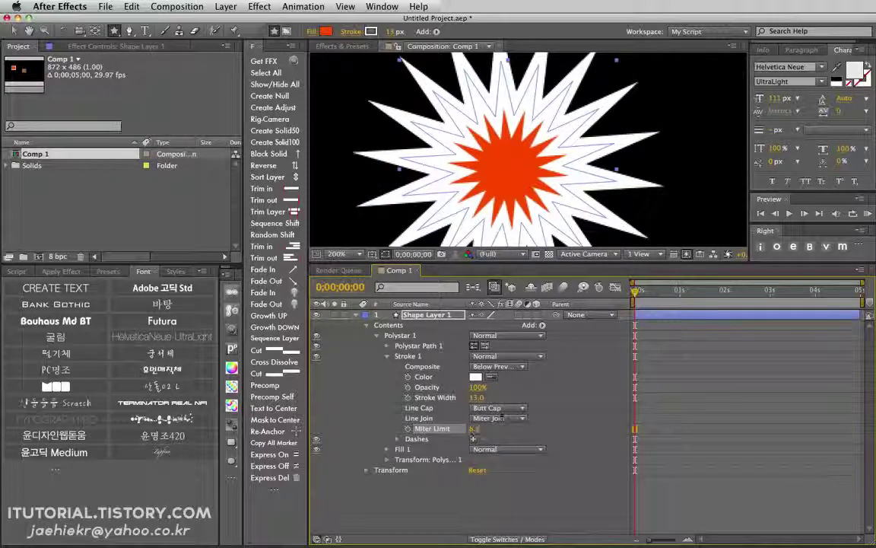
Try Round Join as the Line Join of the star's Stroke 1, and switch it to Bevel Join.
{"action": "left_click", "coordinate": [498, 418]}
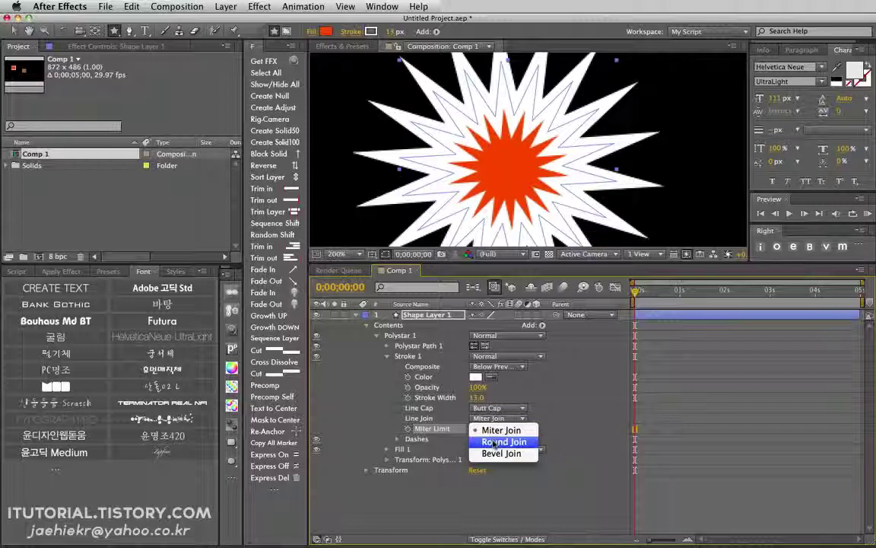
{"action": "left_click", "coordinate": [494, 442]}
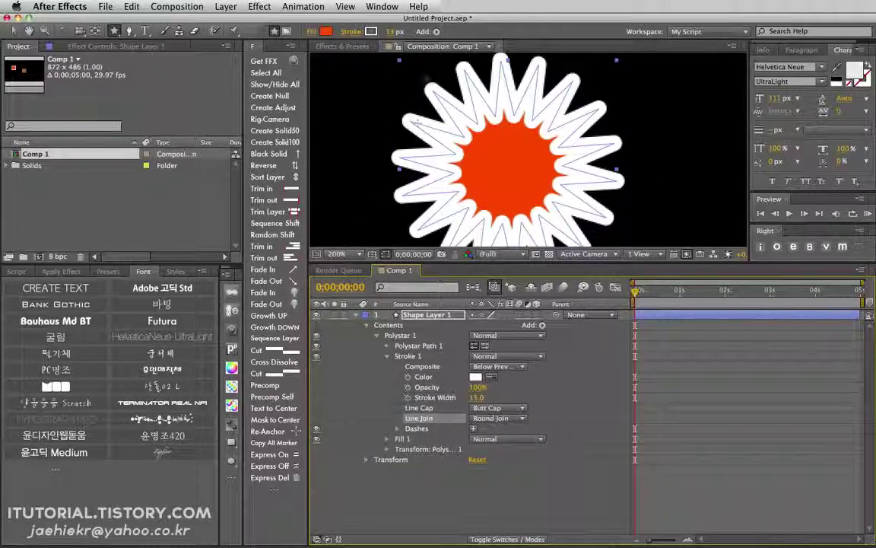
{"action": "left_click", "coordinate": [493, 417]}
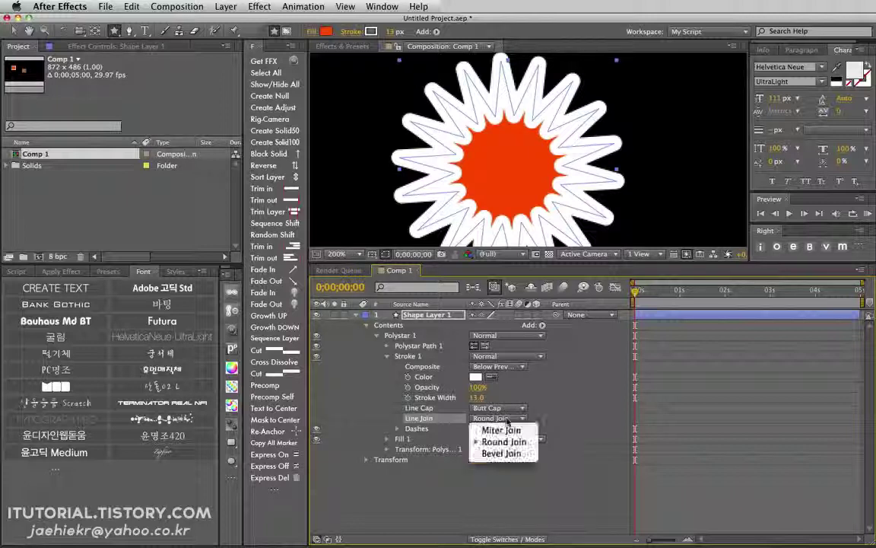
{"action": "left_click", "coordinate": [506, 455]}
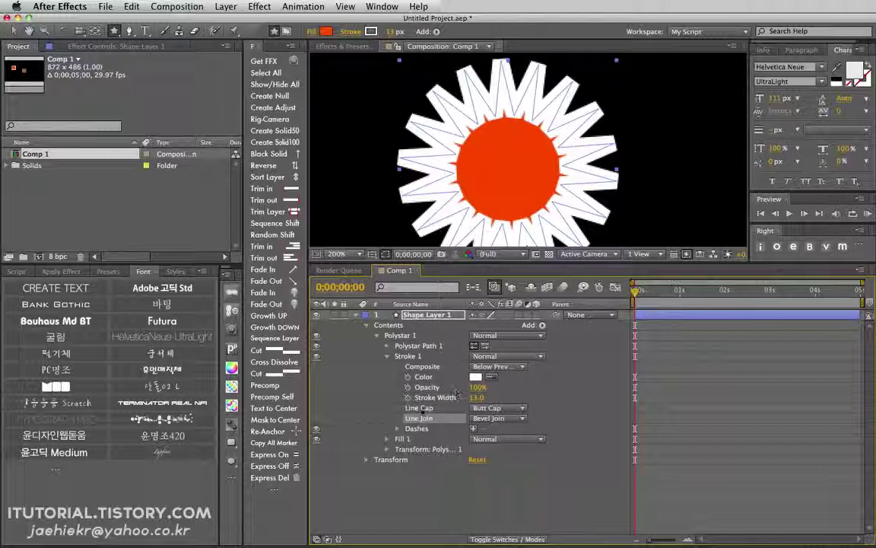
Delete the star's shape layer and draw a straight horizontal two-point line across the composition with the Pen tool.
{"action": "left_click", "coordinate": [421, 409]}
{"action": "left_click", "coordinate": [418, 314]}
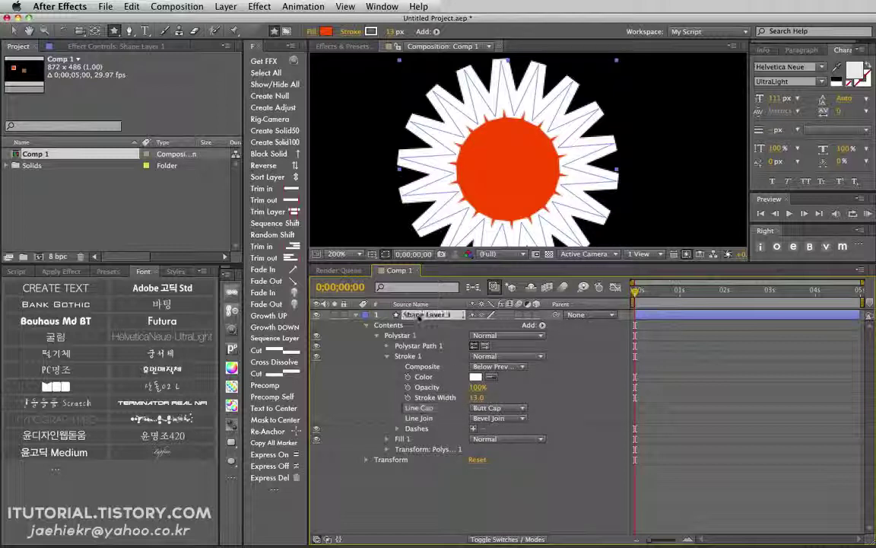
{"action": "key", "text": "Delete"}
{"action": "key", "text": "g"}
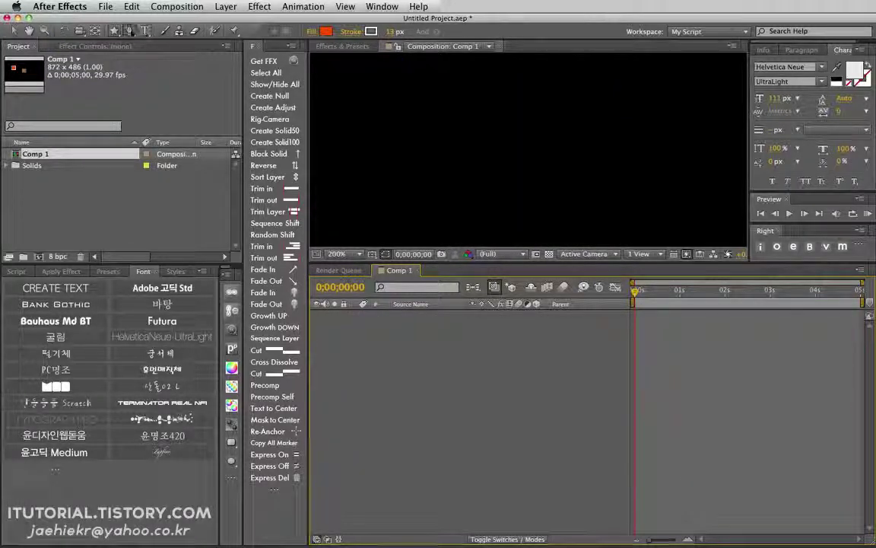
{"action": "left_click", "coordinate": [418, 155]}
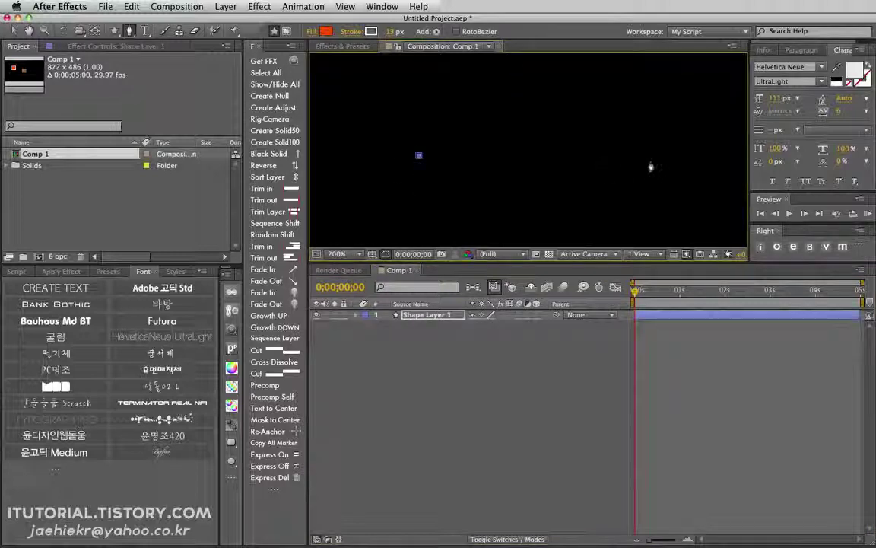
{"action": "left_click", "coordinate": [651, 155]}
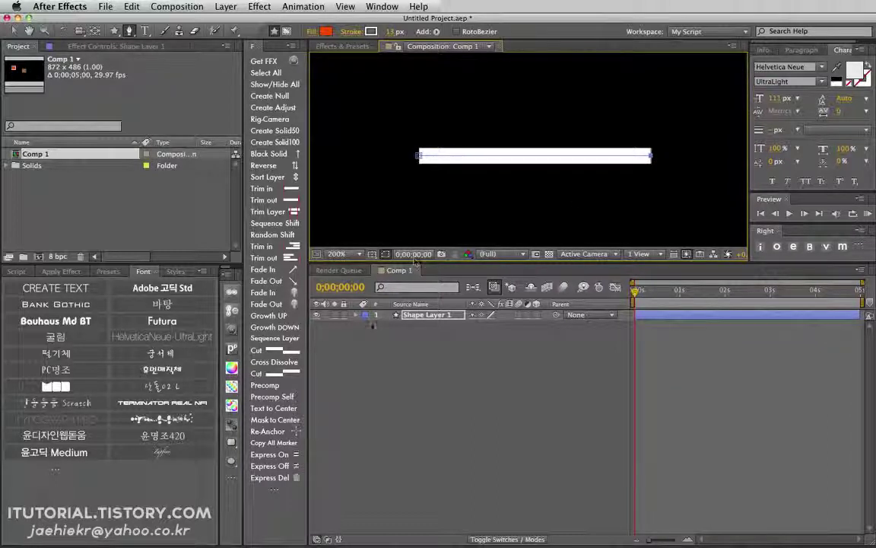
Expand the line's shape layer down to the Stroke 1 properties of Shape 1 and select Line Cap.
{"action": "left_click", "coordinate": [356, 314]}
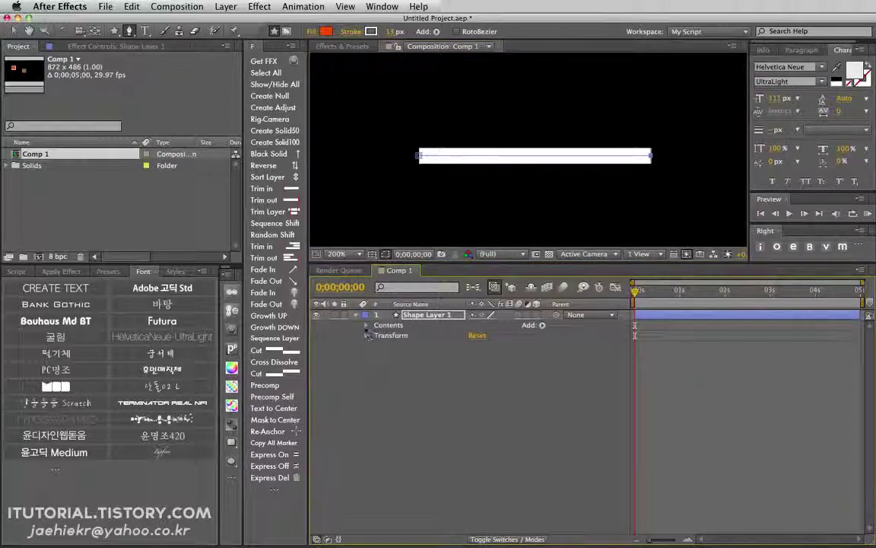
{"action": "left_click", "coordinate": [366, 325]}
{"action": "left_click", "coordinate": [376, 335]}
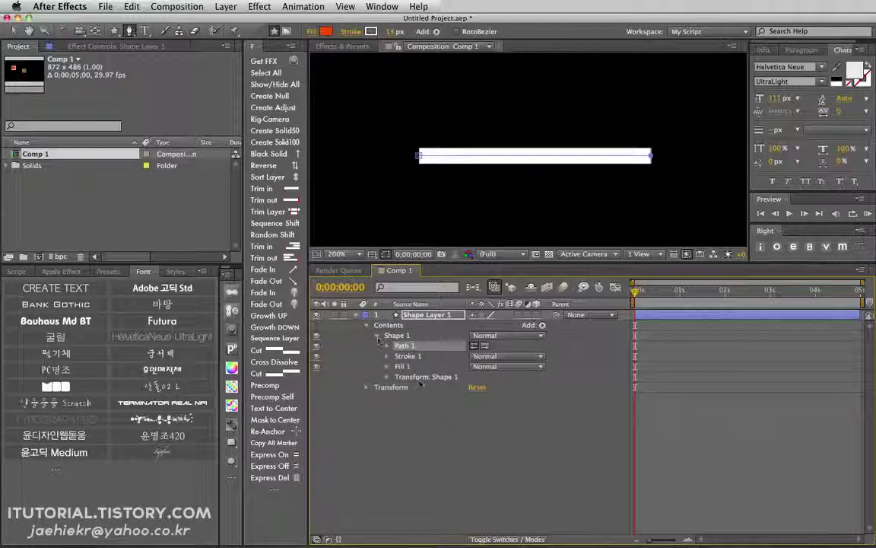
{"action": "left_click", "coordinate": [386, 357]}
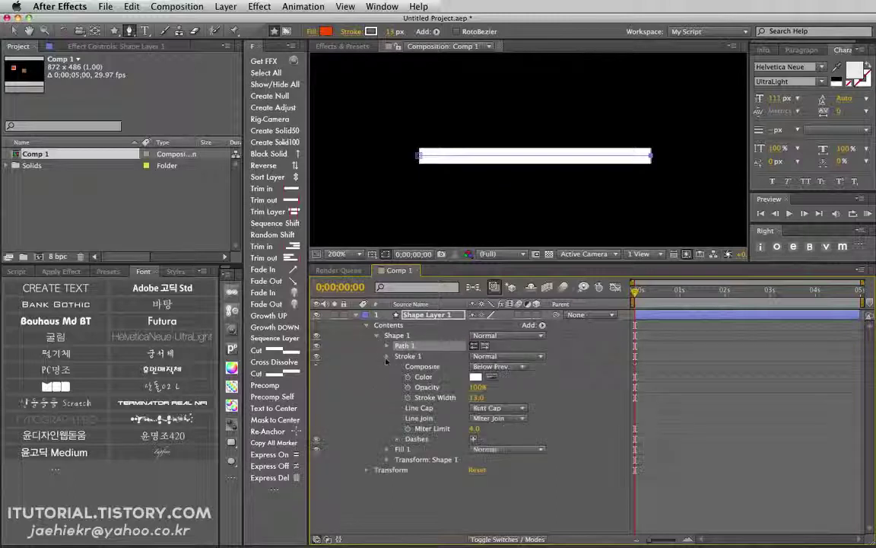
{"action": "left_click", "coordinate": [420, 410]}
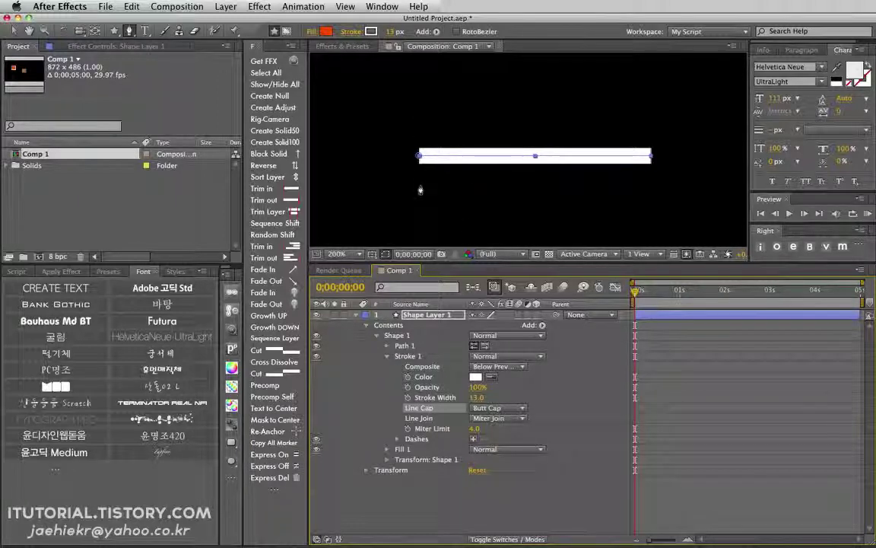
Compare Round Cap and Projecting Cap as the line's Line Cap, and return it to Butt Cap.
{"action": "left_click", "coordinate": [498, 409]}
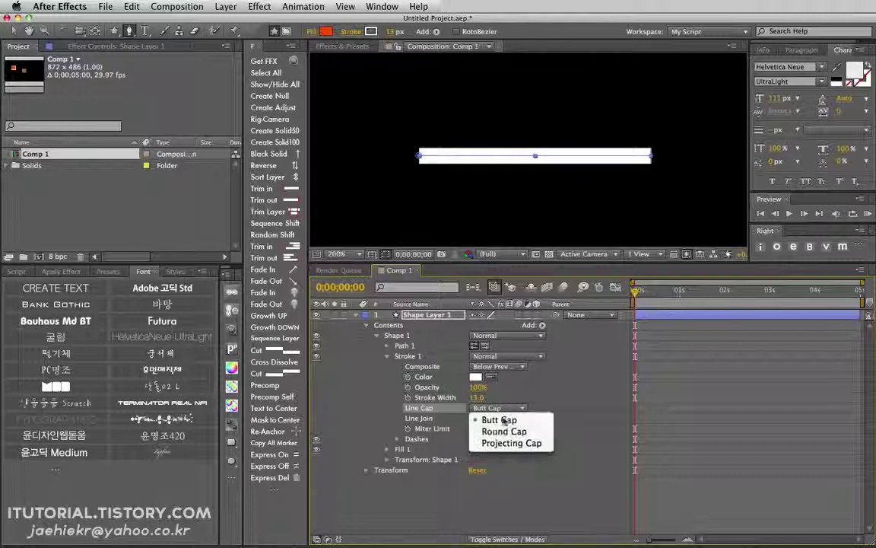
{"action": "left_click", "coordinate": [499, 433]}
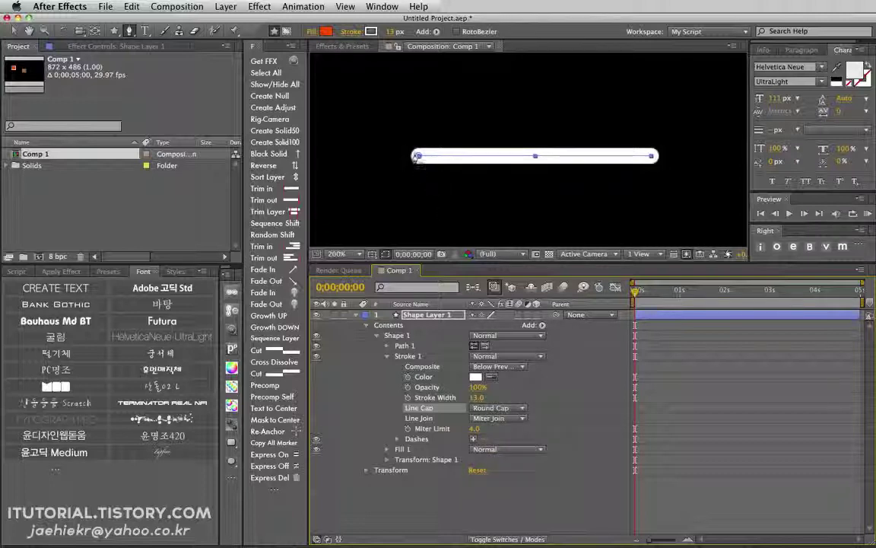
{"action": "left_click", "coordinate": [496, 408]}
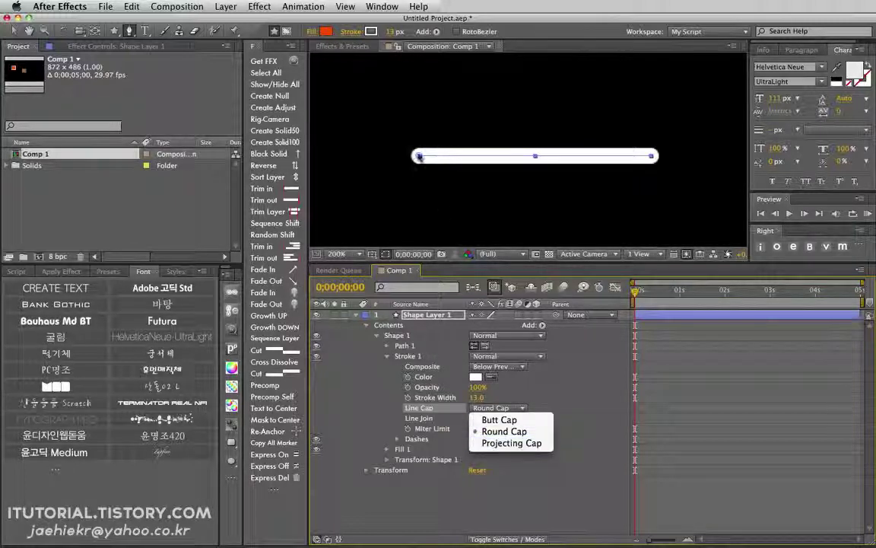
{"action": "left_click", "coordinate": [508, 443]}
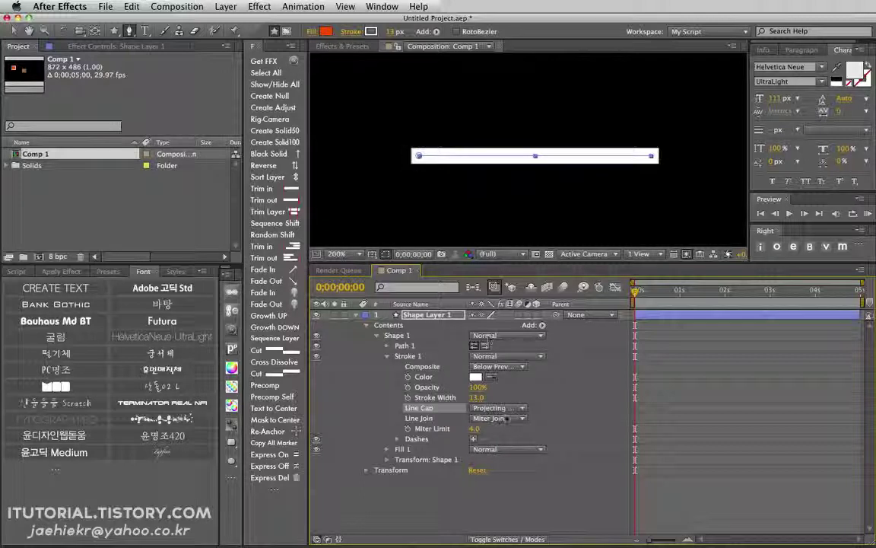
{"action": "left_click", "coordinate": [506, 418]}
{"action": "left_click", "coordinate": [523, 410]}
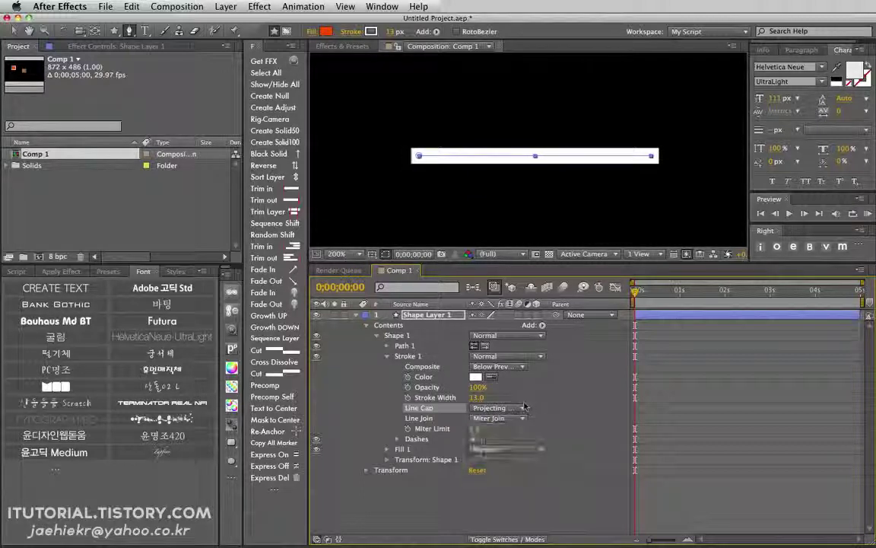
{"action": "left_click", "coordinate": [524, 408]}
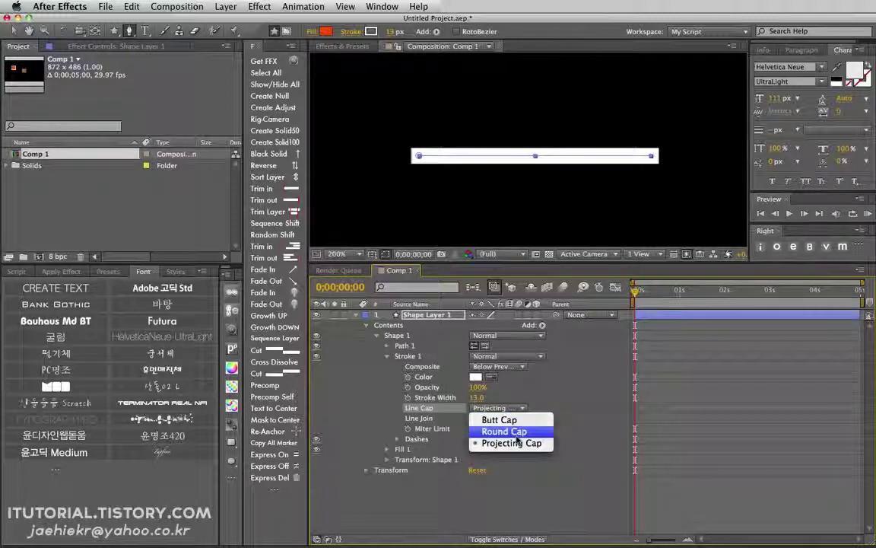
{"action": "left_click", "coordinate": [517, 436]}
{"action": "left_click", "coordinate": [514, 408]}
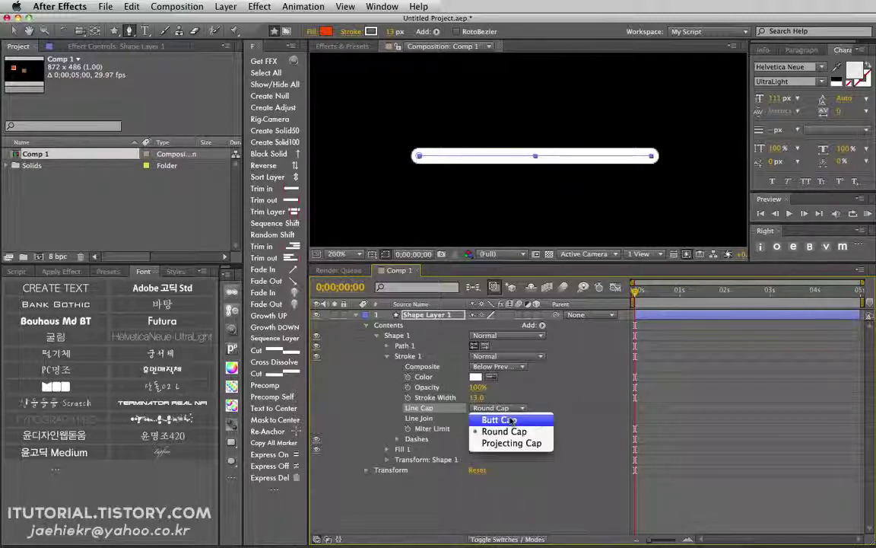
{"action": "left_click", "coordinate": [511, 418]}
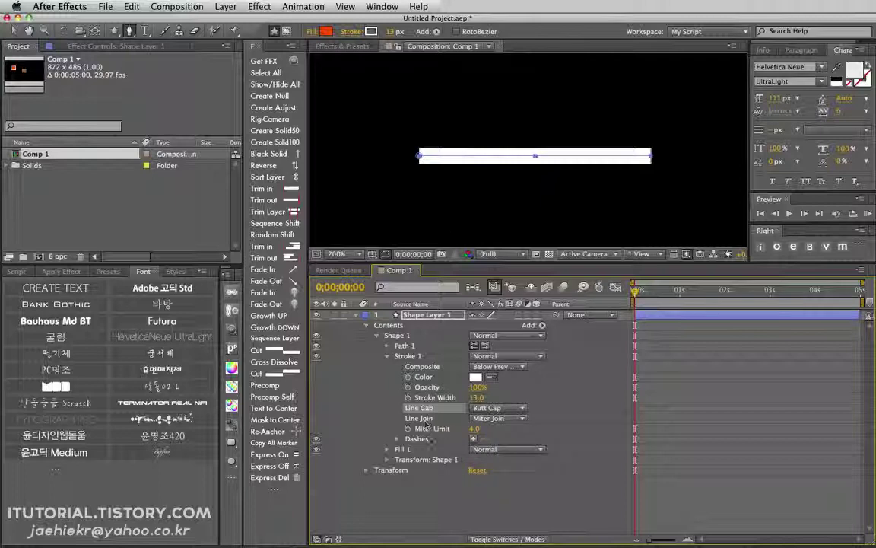
Add Dashes to the line's Stroke 1 until it has three Dash and Gap pairs.
{"action": "left_click", "coordinate": [415, 440]}
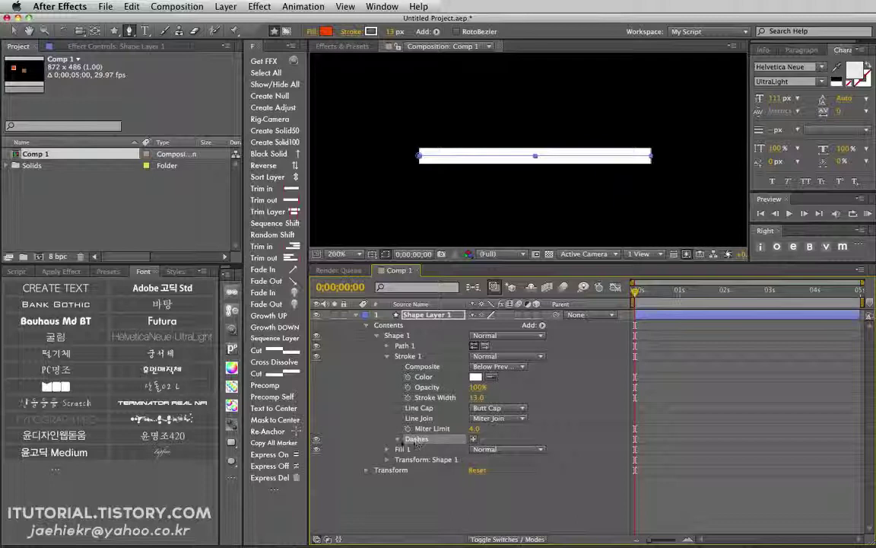
{"action": "left_click", "coordinate": [474, 439]}
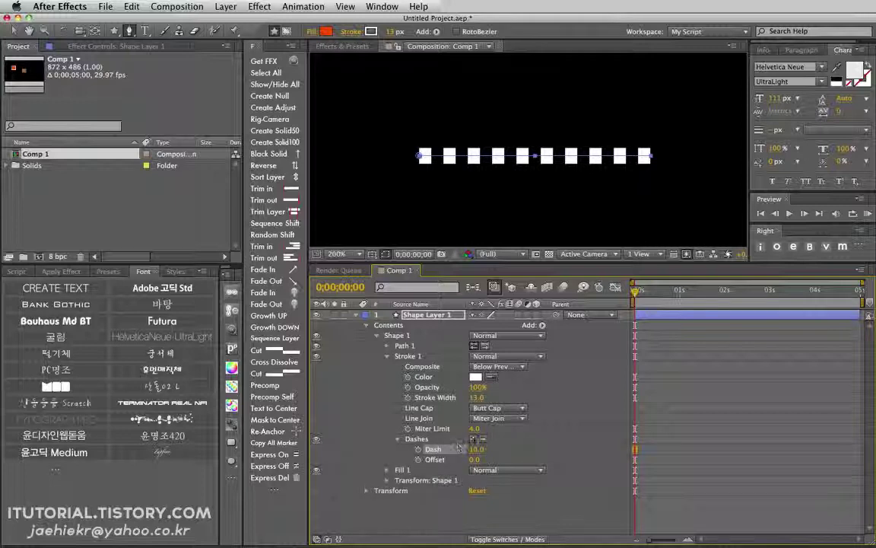
{"action": "left_click", "coordinate": [474, 439]}
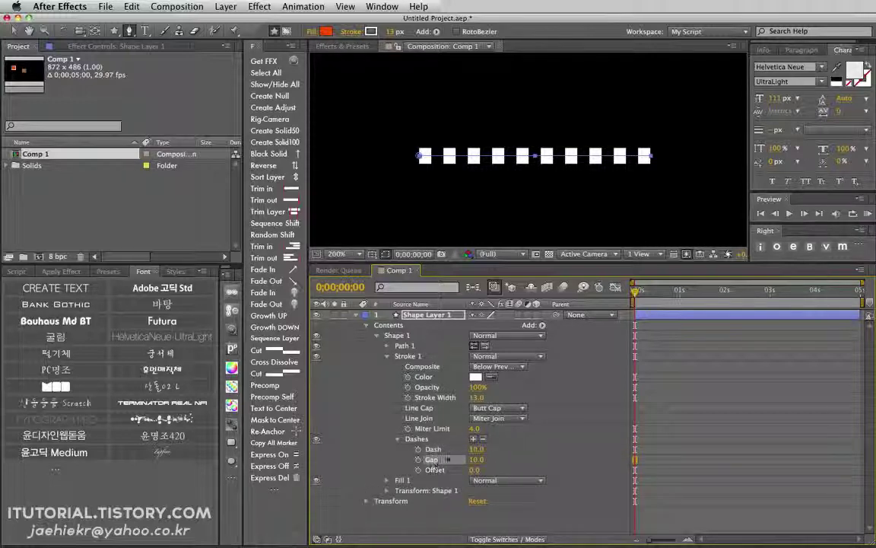
{"action": "left_click", "coordinate": [474, 439]}
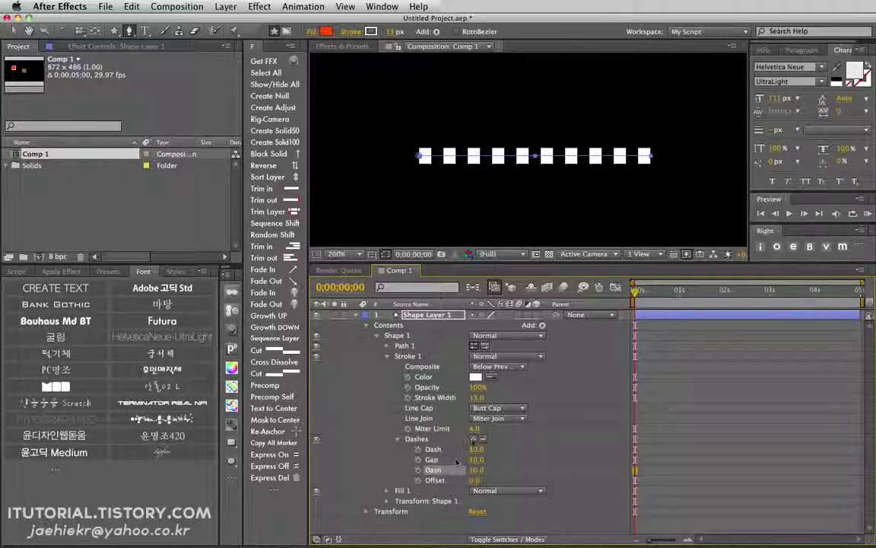
{"action": "left_click", "coordinate": [474, 439]}
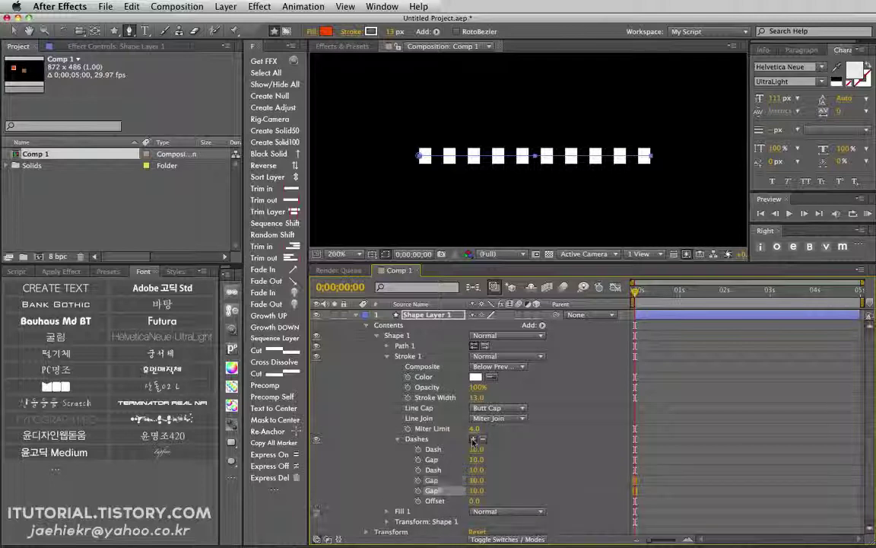
{"action": "left_click", "coordinate": [474, 439]}
{"action": "left_click", "coordinate": [474, 439]}
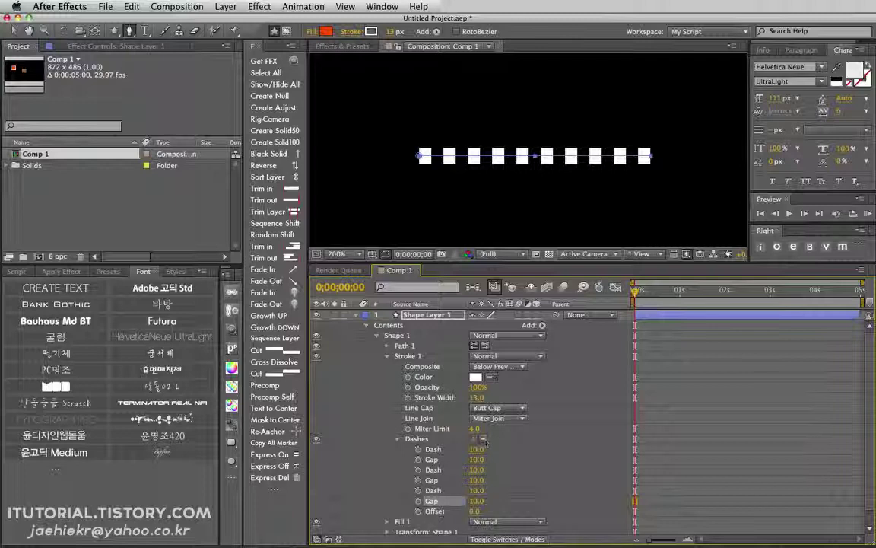
Remove the extra Dashes entries to leave one Dash and Gap pair, and set Dash to 23 and Gap to 5.
{"action": "left_click", "coordinate": [484, 440]}
{"action": "left_click", "coordinate": [484, 439]}
{"action": "left_click", "coordinate": [484, 440]}
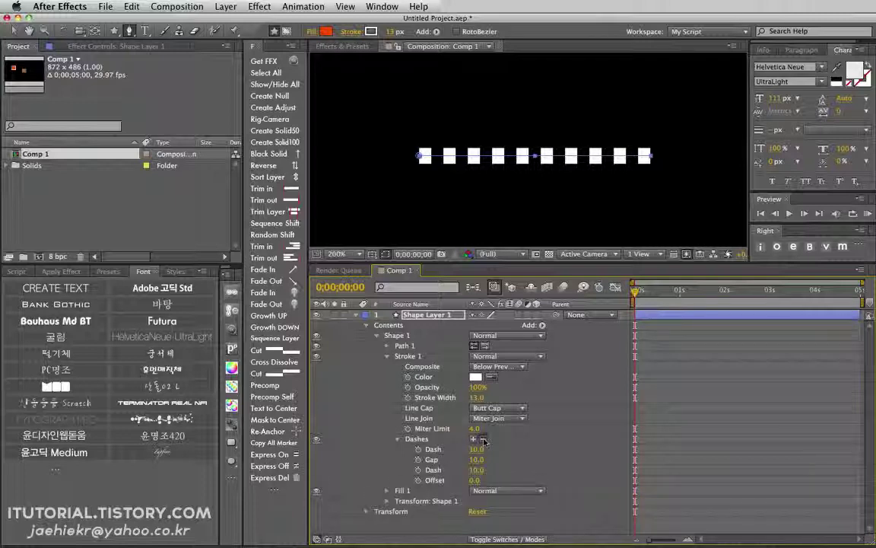
{"action": "left_click", "coordinate": [483, 439]}
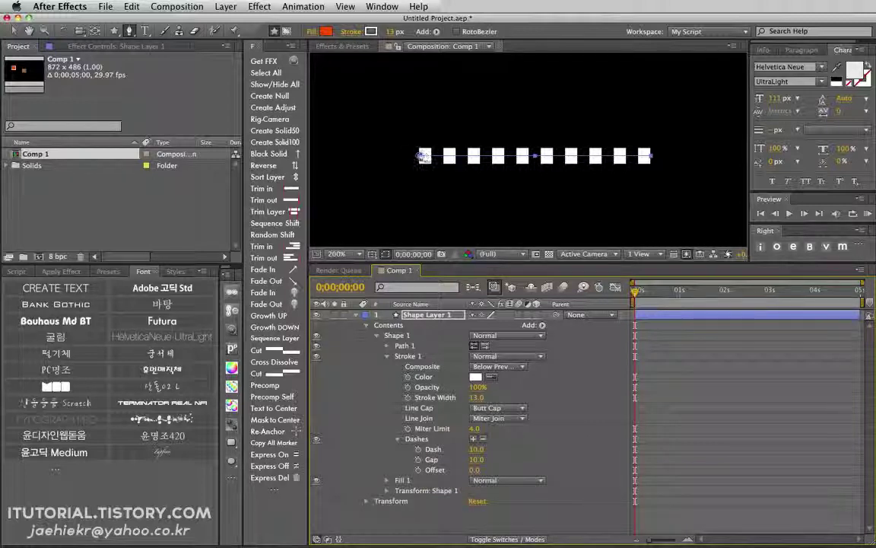
{"action": "left_click", "coordinate": [417, 449]}
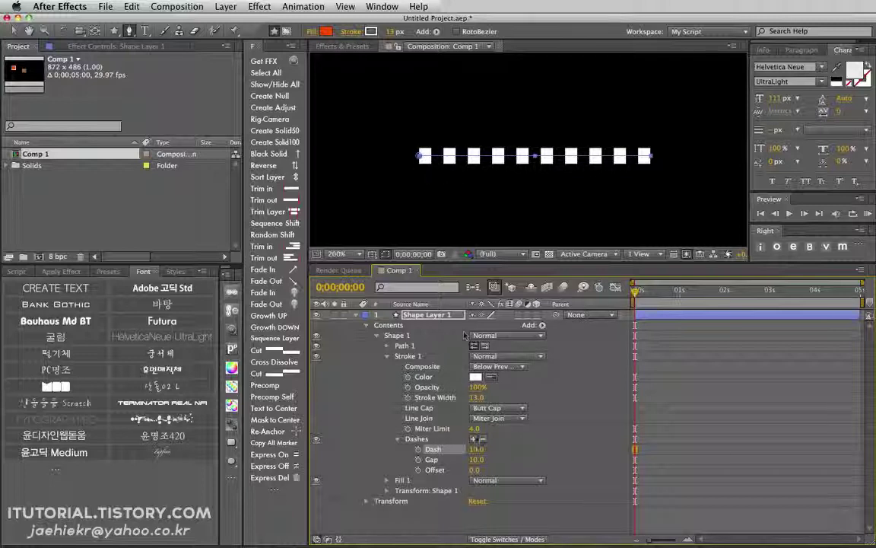
{"action": "mouse_move", "coordinate": [475, 448]}
{"action": "left_mouse_down"}
{"action": "mouse_move", "coordinate": [517, 449]}
{"action": "mouse_move", "coordinate": [476, 449]}
{"action": "mouse_move", "coordinate": [481, 460]}
{"action": "mouse_move", "coordinate": [472, 460]}
{"action": "left_mouse_up"}
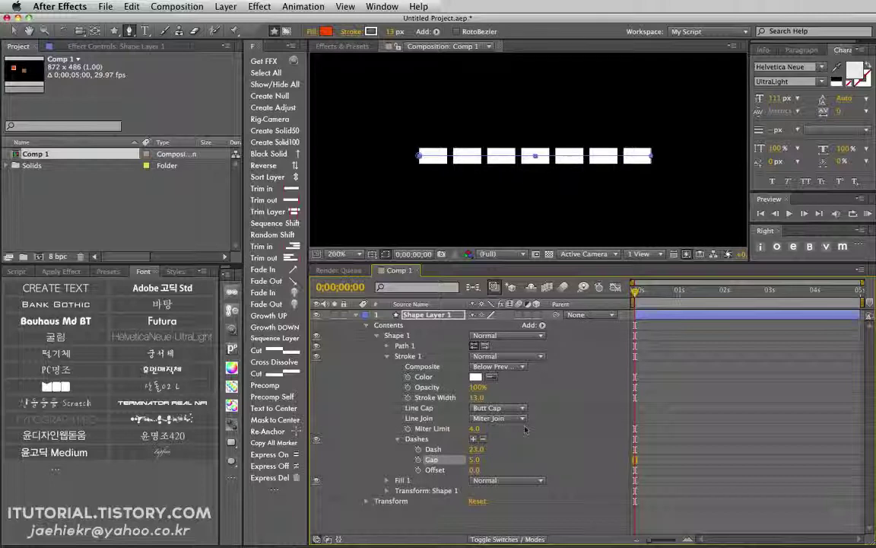
Try a second Dash and Gap pair on the line's stroke with Dash 3 and Gap 26, and remove the pair.
{"action": "left_click", "coordinate": [474, 439]}
{"action": "left_click", "coordinate": [474, 438]}
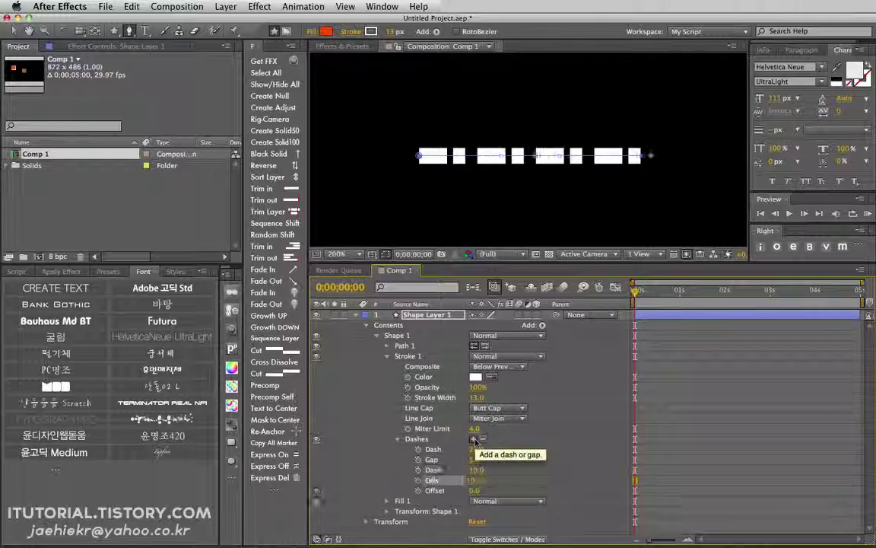
{"action": "mouse_move", "coordinate": [476, 470]}
{"action": "left_mouse_down"}
{"action": "mouse_move", "coordinate": [466, 470]}
{"action": "mouse_move", "coordinate": [487, 481]}
{"action": "left_mouse_up"}
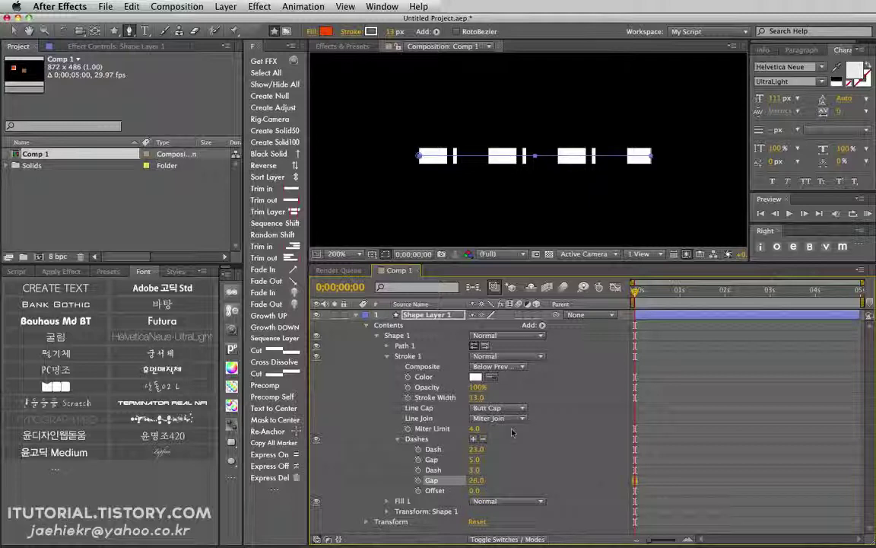
{"action": "left_click", "coordinate": [482, 438]}
{"action": "left_click", "coordinate": [483, 440]}
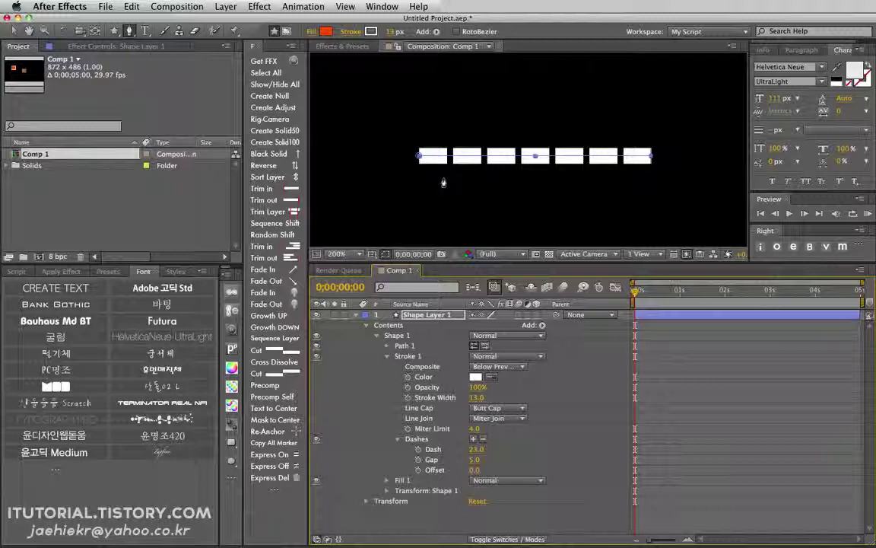
Set the line's Line Cap to Round Cap and its Dash length to 0.
{"action": "left_click", "coordinate": [493, 408]}
{"action": "left_click", "coordinate": [503, 432]}
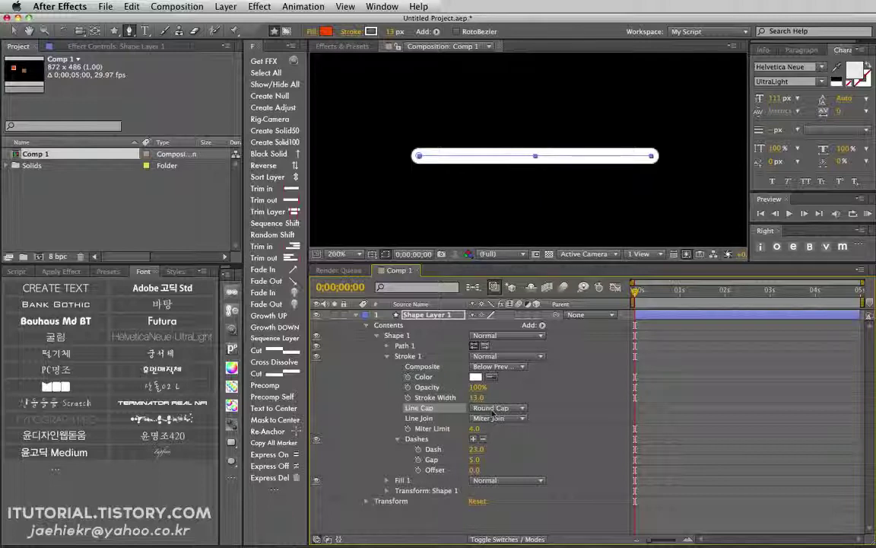
{"action": "left_click", "coordinate": [476, 449]}
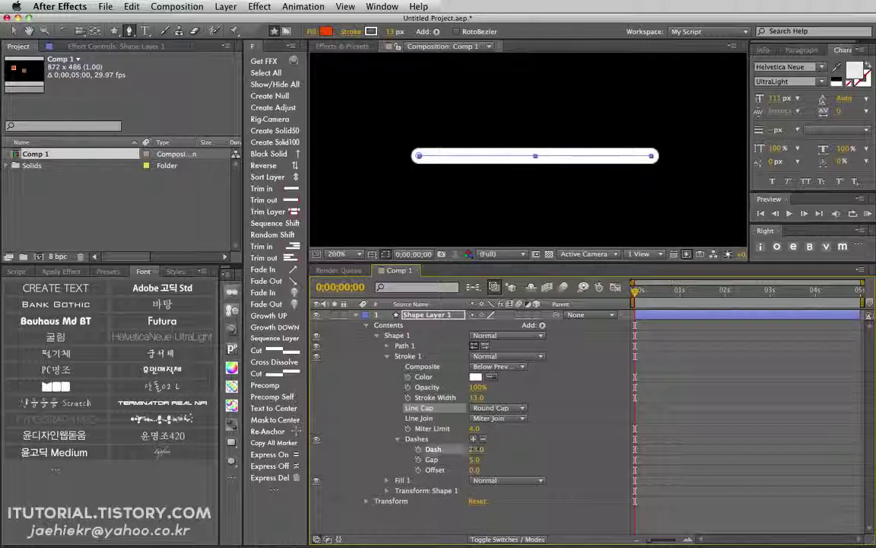
{"action": "type", "text": "0"}
{"action": "key", "text": "Return"}
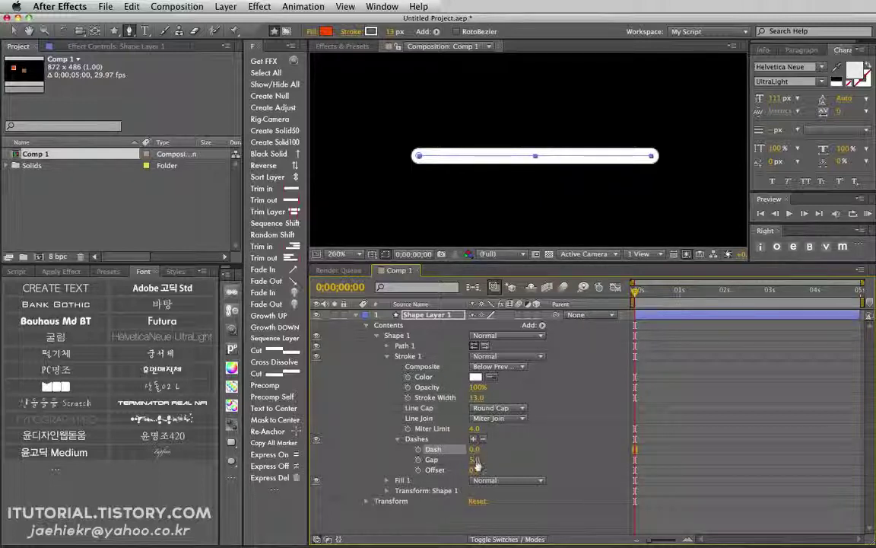
Increase the stroke's Gap to 13 so the round dots touch, and widen it to 18 to separate them.
{"action": "mouse_move", "coordinate": [474, 459]}
{"action": "left_mouse_down"}
{"action": "mouse_move", "coordinate": [496, 459]}
{"action": "mouse_move", "coordinate": [487, 459]}
{"action": "left_mouse_up"}
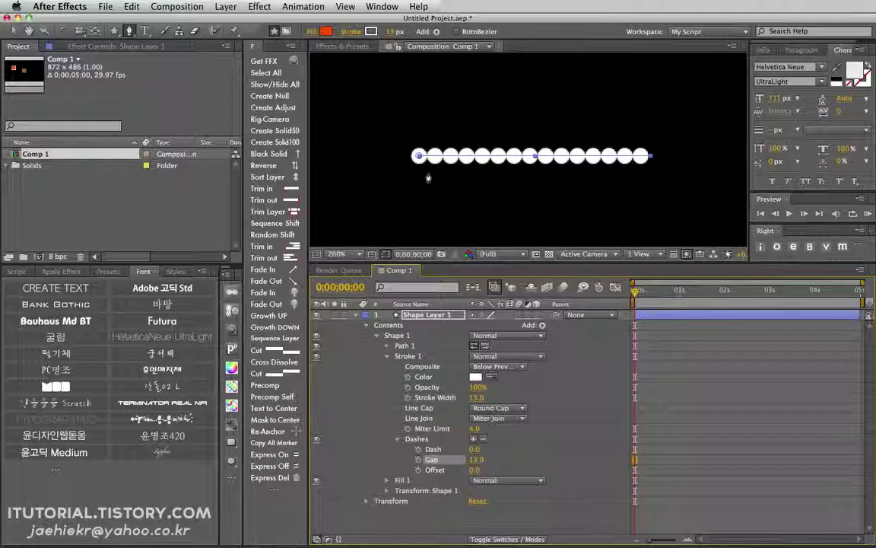
{"action": "key", "text": "period"}
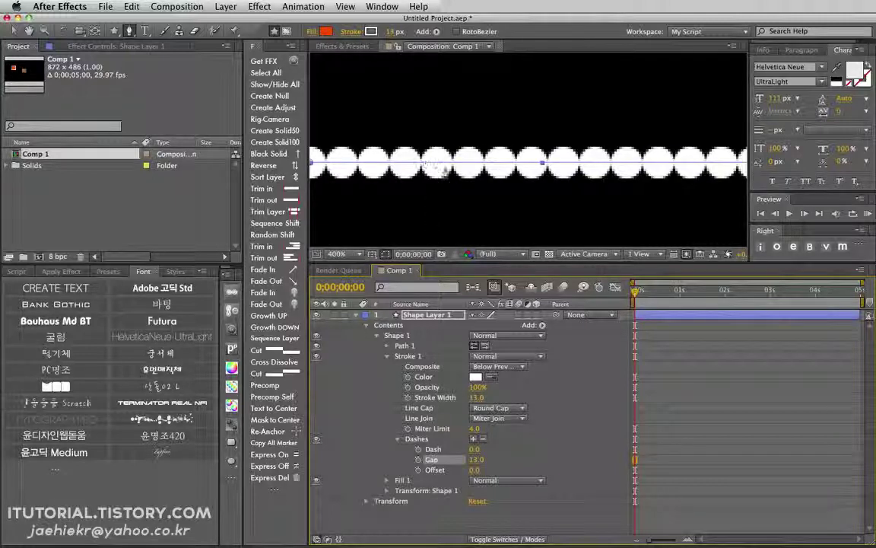
{"action": "key", "text": "comma"}
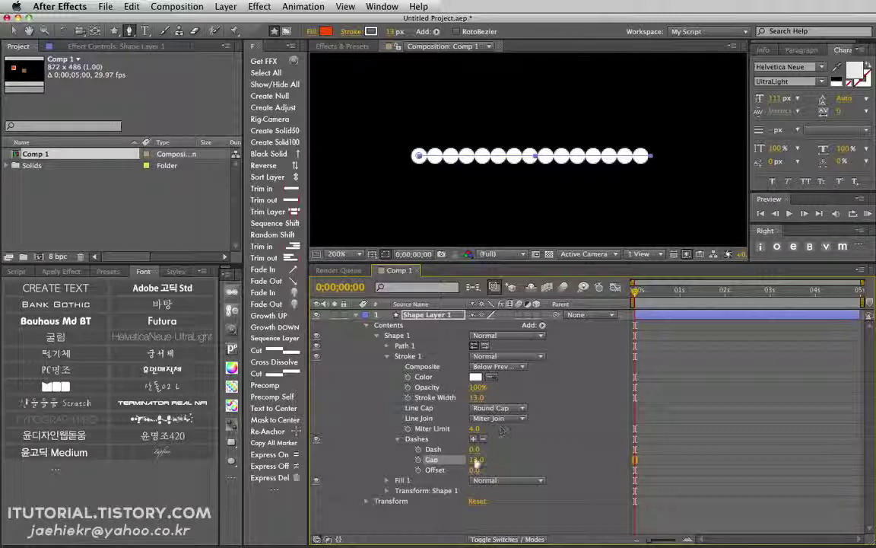
{"action": "mouse_move", "coordinate": [476, 459]}
{"action": "left_mouse_down"}
{"action": "mouse_move", "coordinate": [512, 460]}
{"action": "mouse_move", "coordinate": [479, 459]}
{"action": "left_mouse_up"}
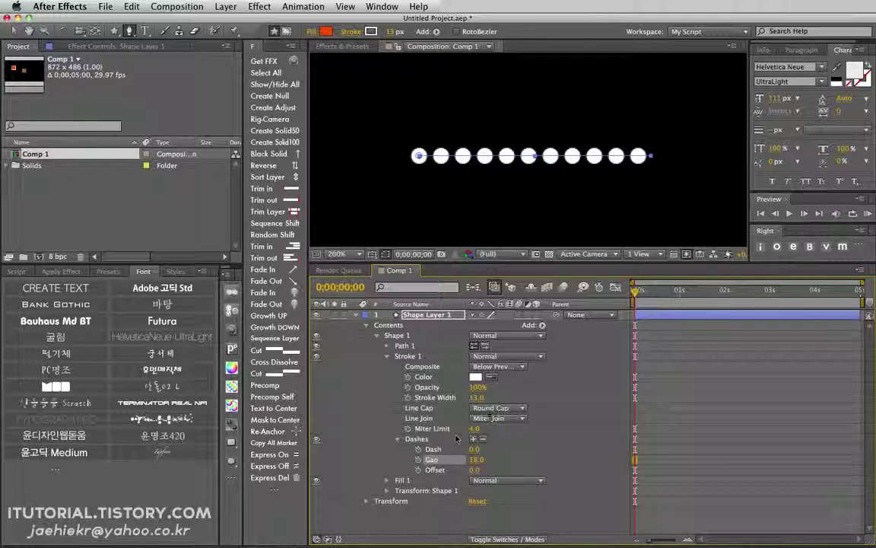
Compare Butt Cap and Projecting Cap on the zero-length dashes, and return Line Cap to Round Cap.
{"action": "left_click", "coordinate": [496, 408]}
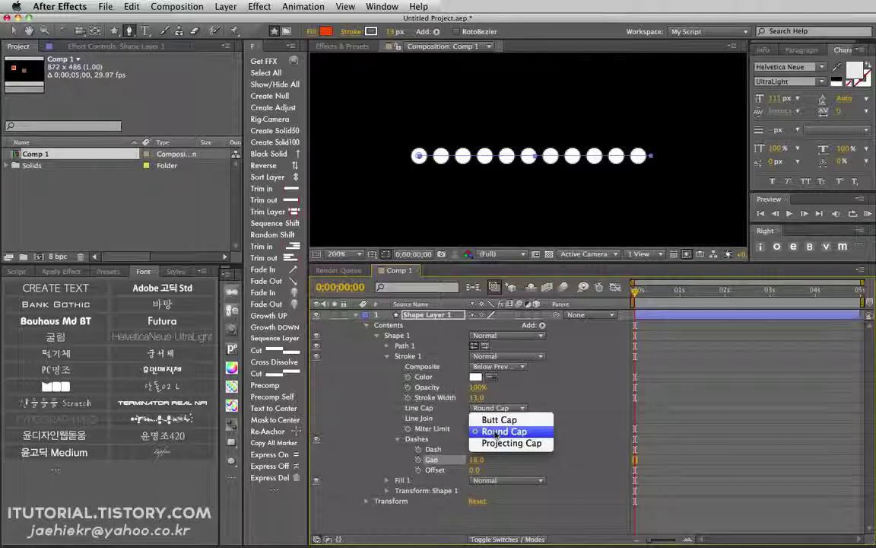
{"action": "left_click", "coordinate": [498, 420]}
{"action": "left_click", "coordinate": [496, 410]}
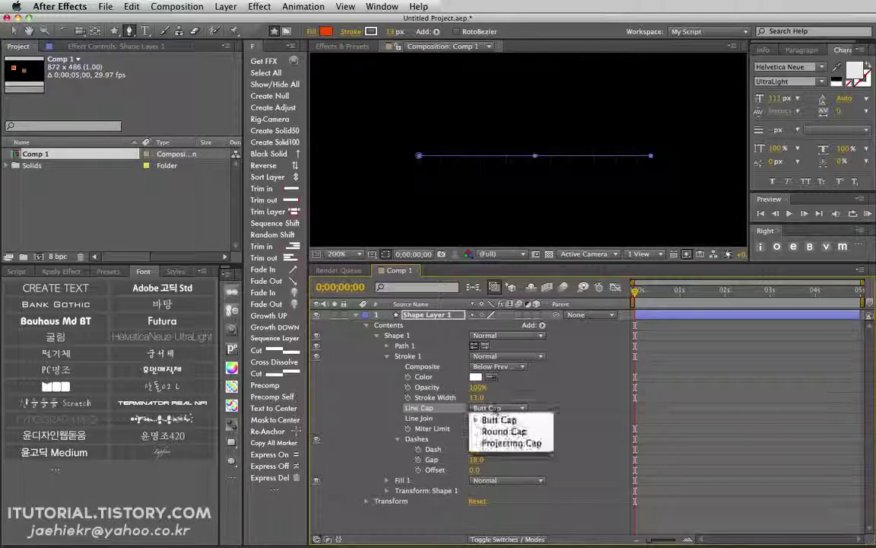
{"action": "left_click", "coordinate": [502, 443]}
{"action": "left_click", "coordinate": [501, 409]}
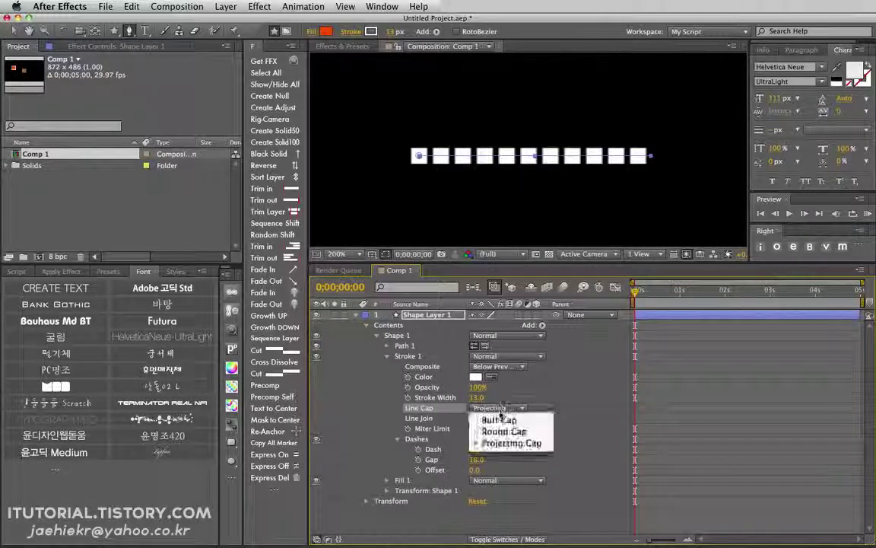
{"action": "left_click", "coordinate": [502, 429]}
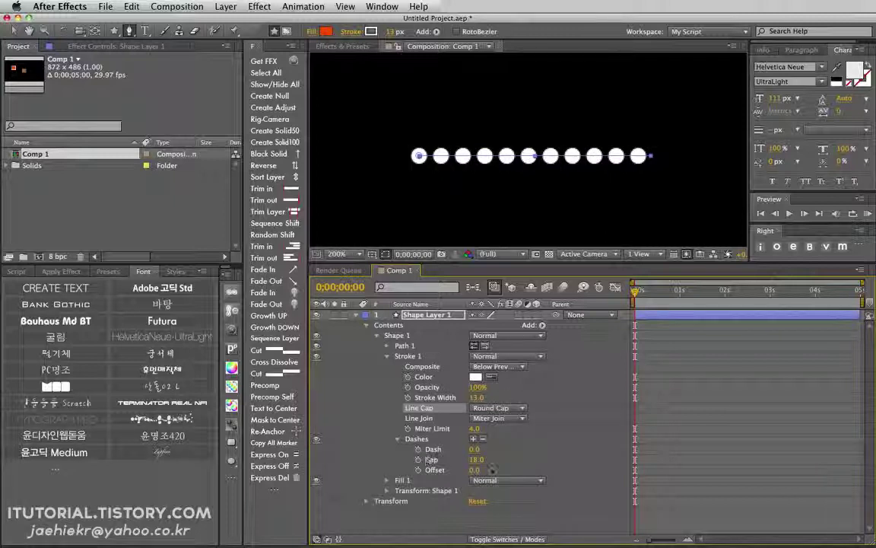
Shift the dots along the line with the Dashes Offset, and switch from the Stroke 1 properties to those of Fill 1.
{"action": "mouse_move", "coordinate": [474, 469]}
{"action": "left_mouse_down"}
{"action": "mouse_move", "coordinate": [520, 469]}
{"action": "mouse_move", "coordinate": [478, 469]}
{"action": "left_mouse_up"}
{"action": "left_click", "coordinate": [397, 439]}
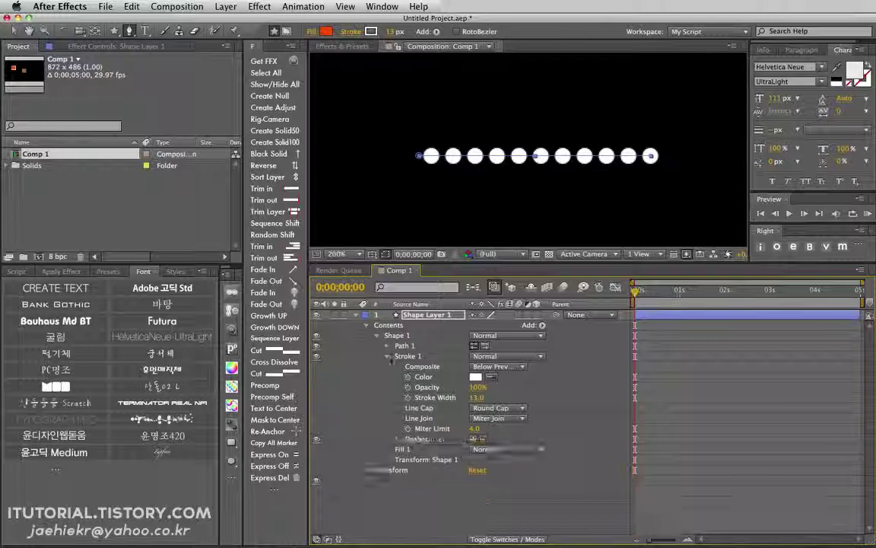
{"action": "left_click", "coordinate": [386, 356]}
{"action": "left_click", "coordinate": [386, 366]}
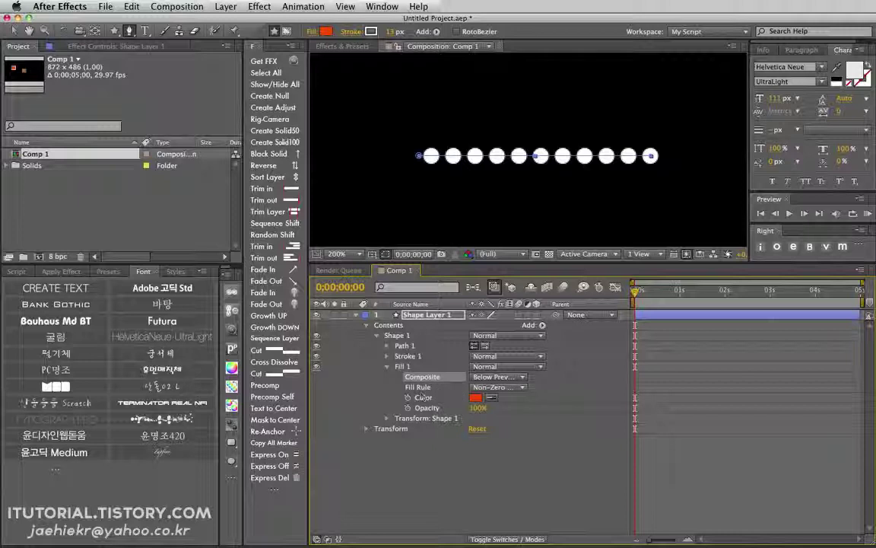
Delete the dotted line's shape layer from Comp 1.
{"action": "key", "text": "F2"}
{"action": "left_click", "coordinate": [420, 314]}
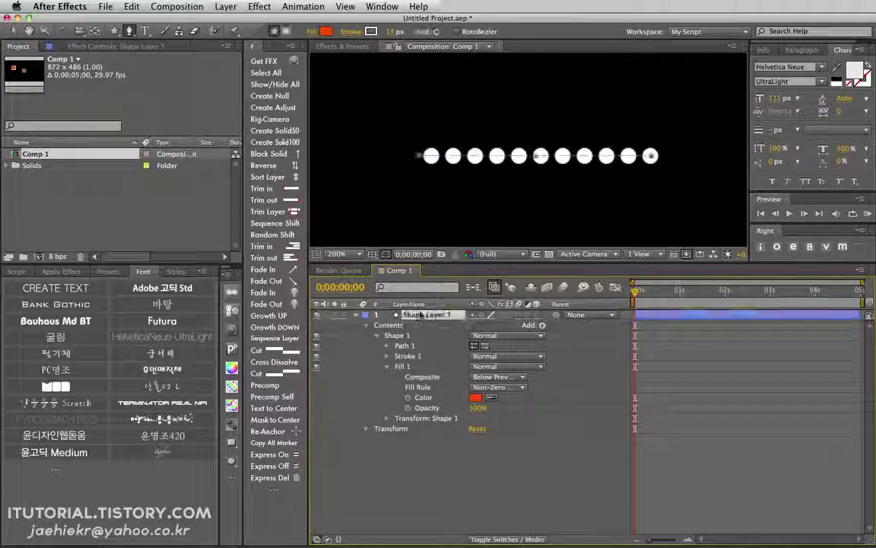
{"action": "key", "text": "Delete"}
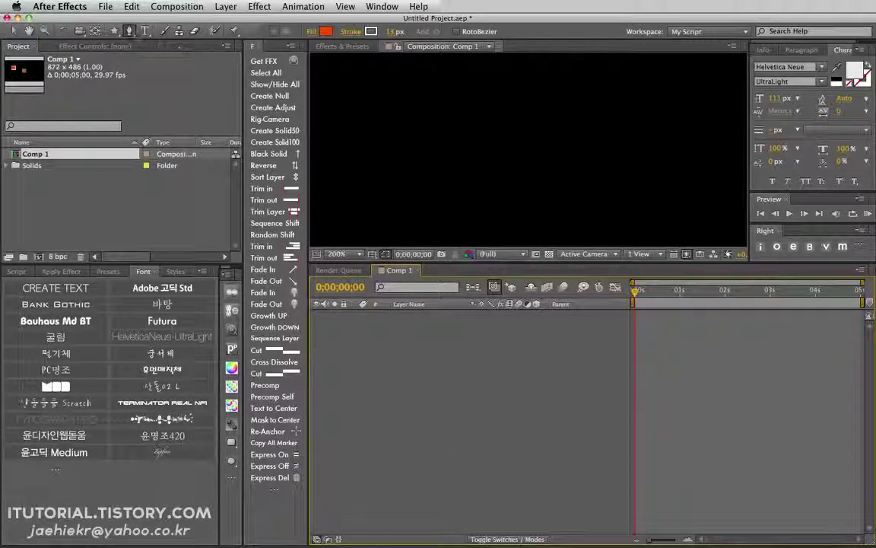
Draw a closed, self-crossing path with the Pen tool, with a curved loop in the middle and a pointed corner below it.
{"action": "left_click", "coordinate": [403, 106]}
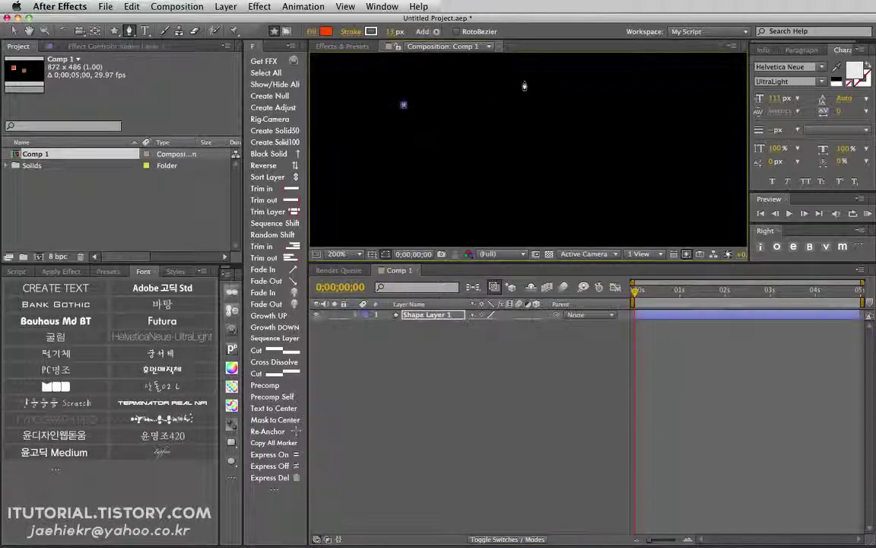
{"action": "left_click_drag", "start_coordinate": [544, 93], "coordinate": [578, 140]}
{"action": "left_click_drag", "start_coordinate": [535, 203], "coordinate": [495, 197]}
{"action": "left_click_drag", "start_coordinate": [512, 119], "coordinate": [525, 114]}
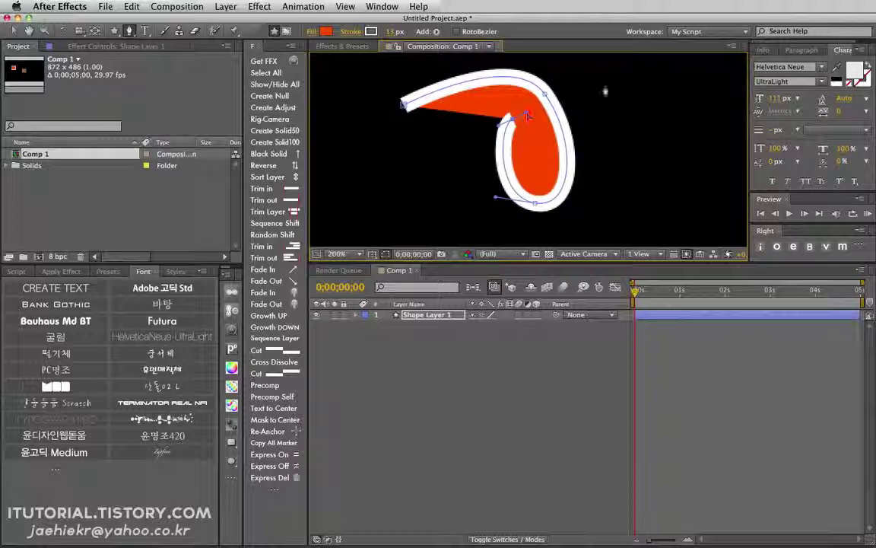
{"action": "left_click_drag", "start_coordinate": [632, 90], "coordinate": [658, 114]}
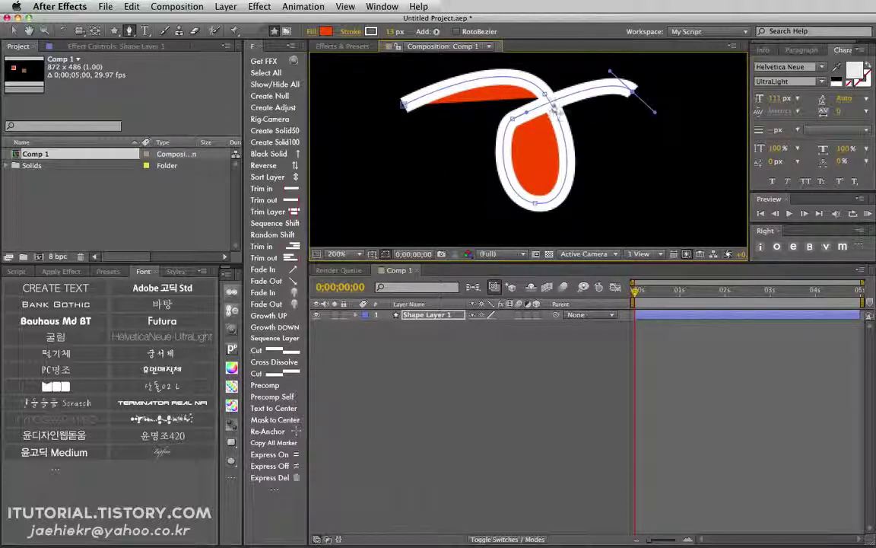
{"action": "left_click", "coordinate": [641, 172]}
{"action": "left_click_drag", "start_coordinate": [550, 236], "coordinate": [549, 232]}
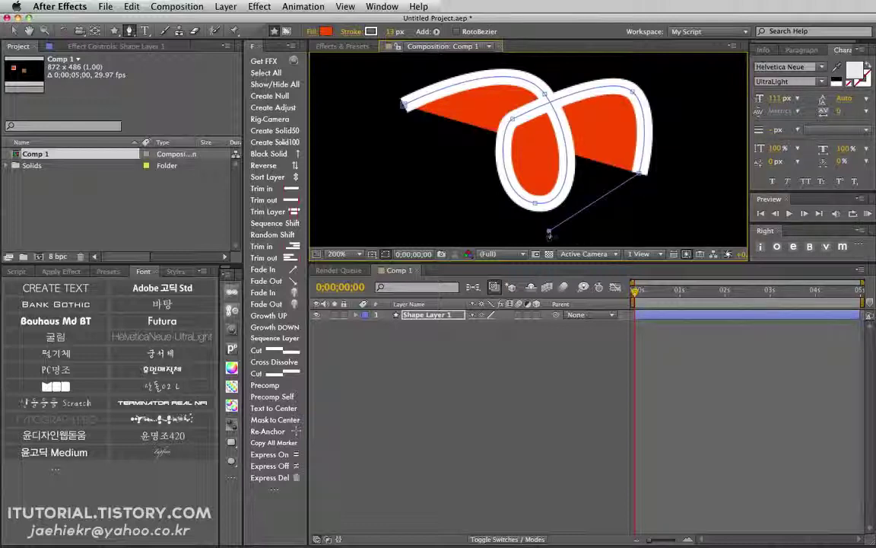
{"action": "left_click", "coordinate": [403, 104]}
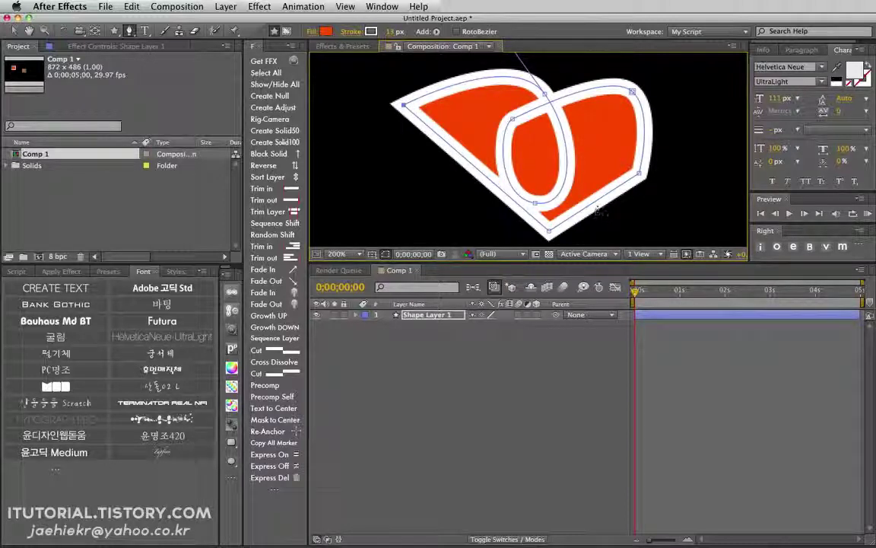
{"action": "left_click", "coordinate": [538, 181]}
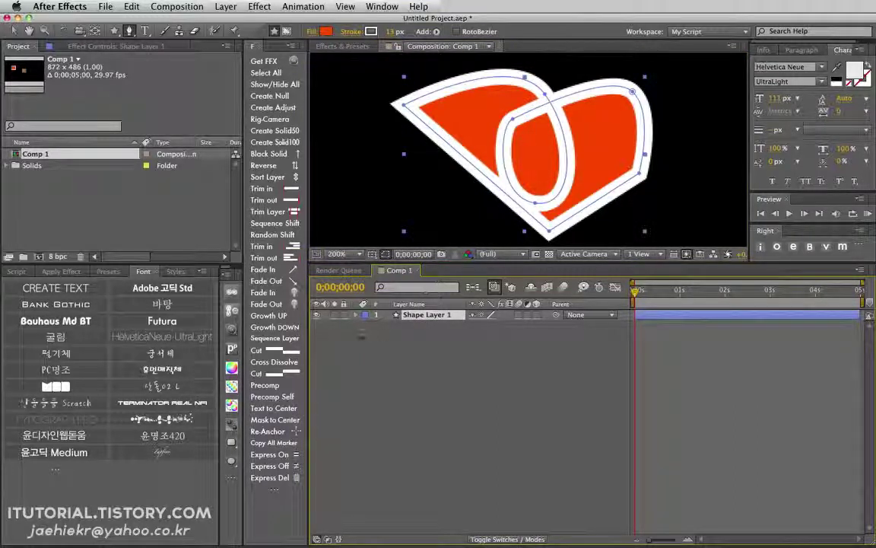
Expand the new shape layer down to the Fill 1 properties of Shape 1 and set Fill Rule to Even-Odd.
{"action": "left_click", "coordinate": [357, 315]}
{"action": "left_click", "coordinate": [368, 336]}
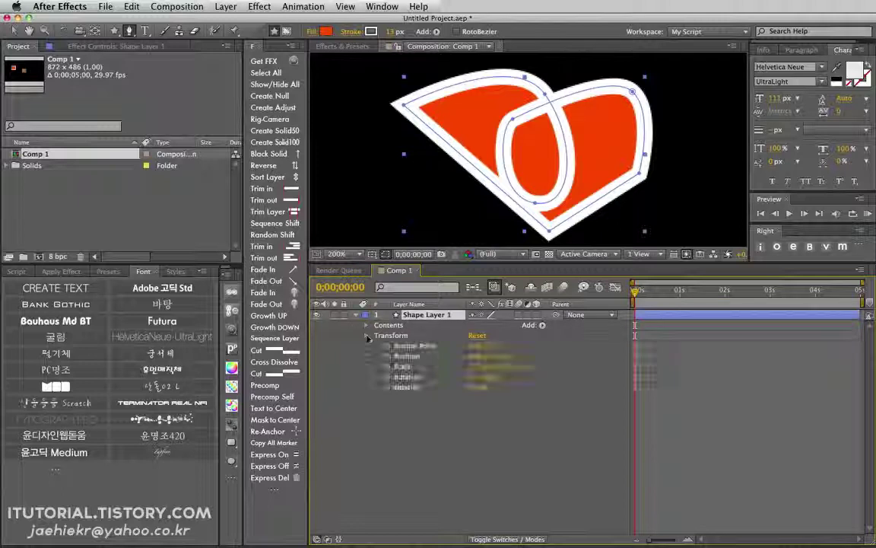
{"action": "left_click", "coordinate": [368, 336]}
{"action": "left_click", "coordinate": [366, 325]}
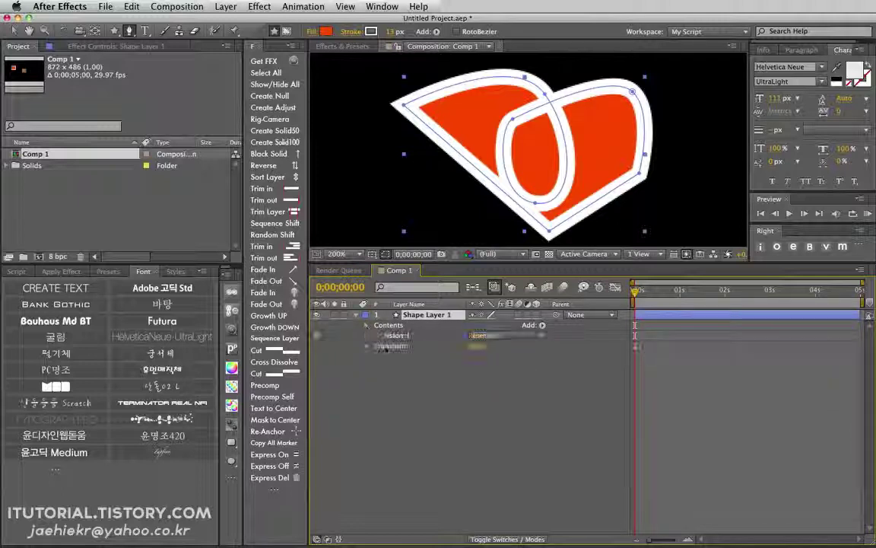
{"action": "left_click", "coordinate": [376, 336]}
{"action": "left_click", "coordinate": [387, 366]}
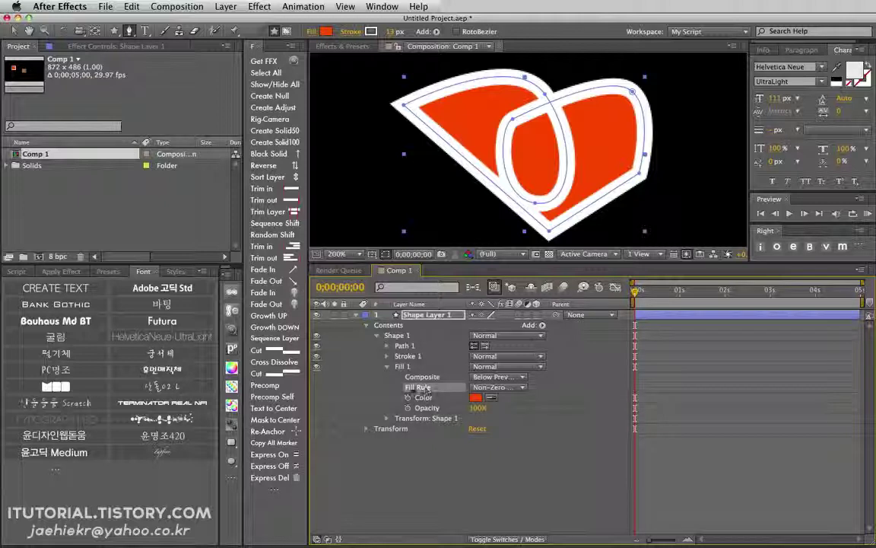
{"action": "left_click", "coordinate": [515, 389]}
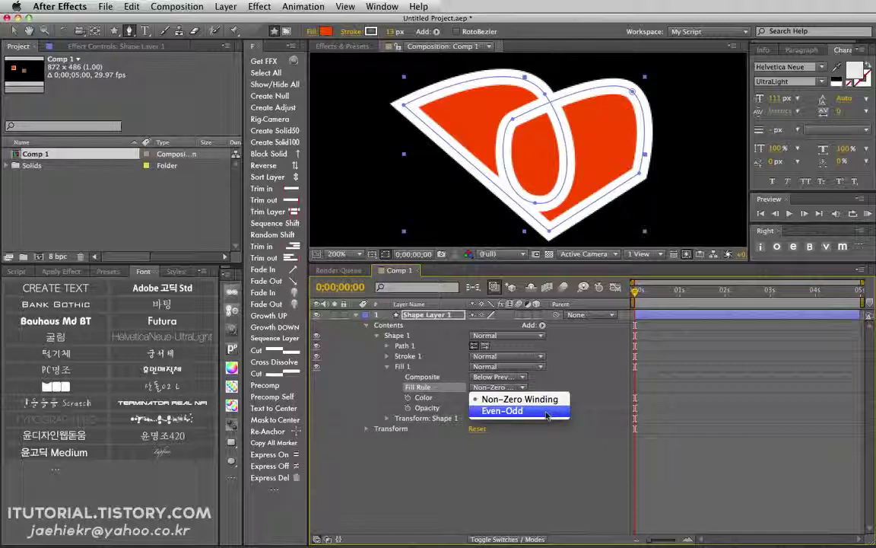
{"action": "left_click", "coordinate": [545, 413]}
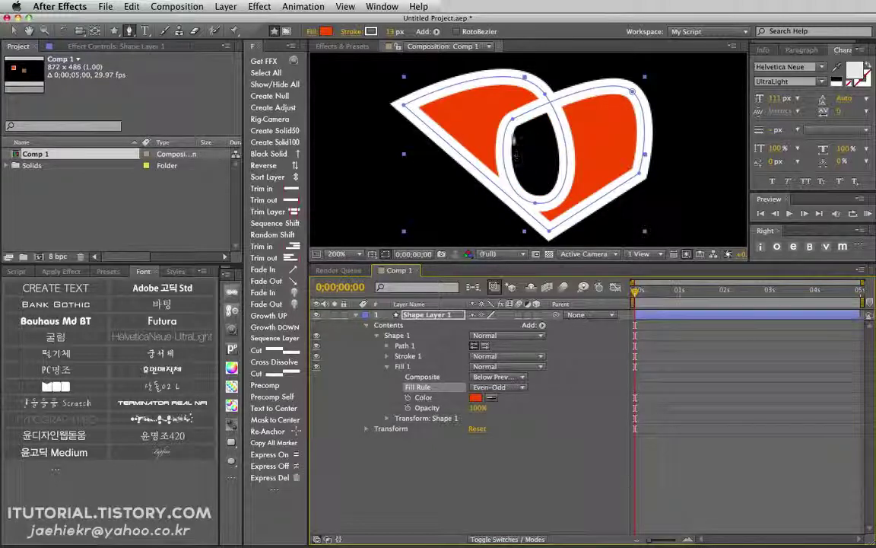
{"action": "left_click", "coordinate": [535, 253]}
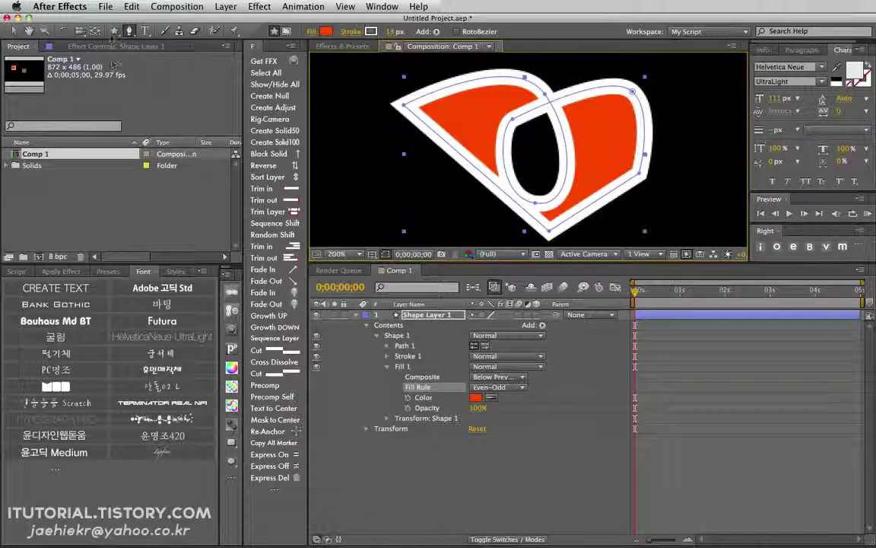
Move the loop's lowest vertex down and to the left with the Selection tool so the loop crosses the straight edge.
{"action": "left_click", "coordinate": [14, 30]}
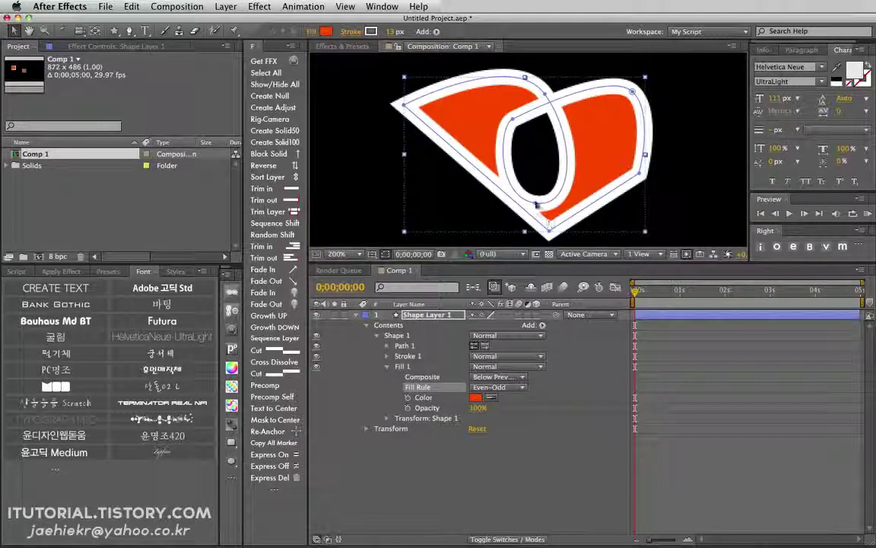
{"action": "left_click", "coordinate": [536, 204]}
{"action": "left_click_drag", "start_coordinate": [533, 203], "coordinate": [472, 222]}
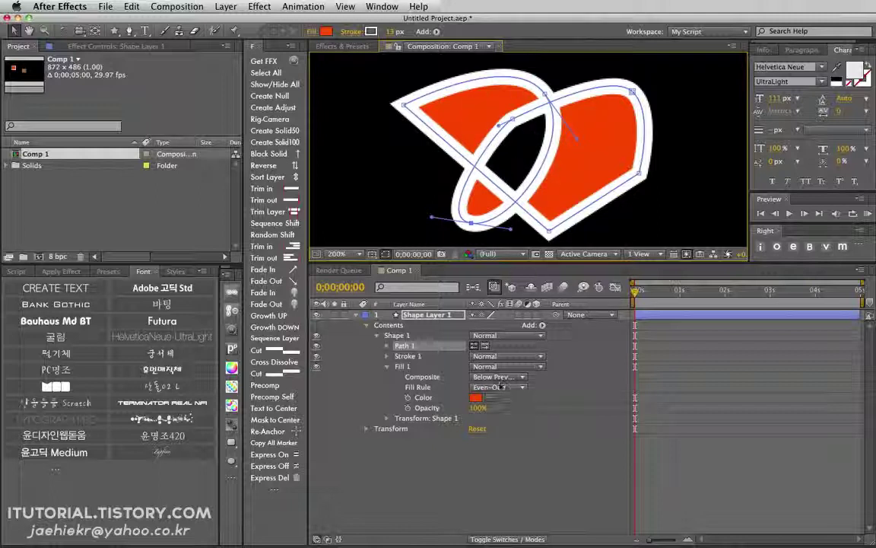
{"action": "left_click", "coordinate": [548, 253]}
{"action": "left_click", "coordinate": [549, 253]}
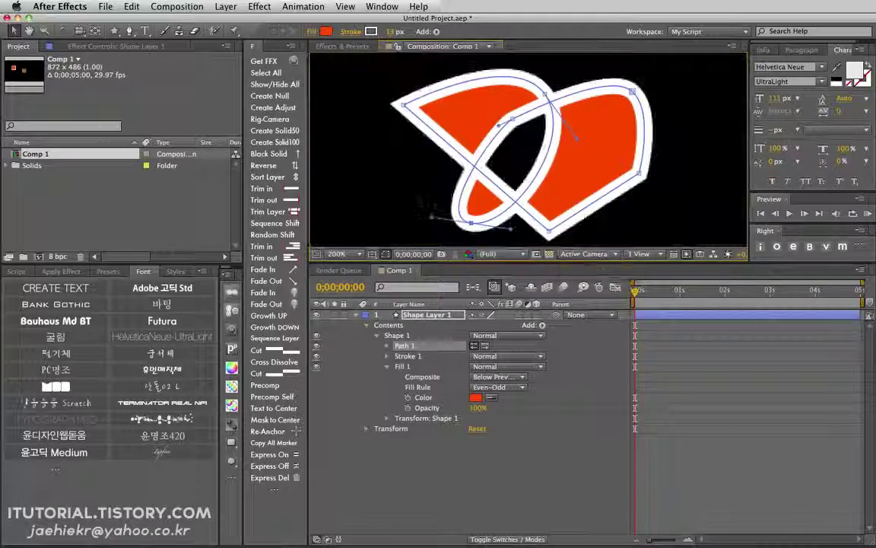
Compare Non-Zero Winding as the reshaped path's Fill Rule, and return it to Even-Odd.
{"action": "left_click", "coordinate": [513, 387]}
{"action": "left_click", "coordinate": [509, 399]}
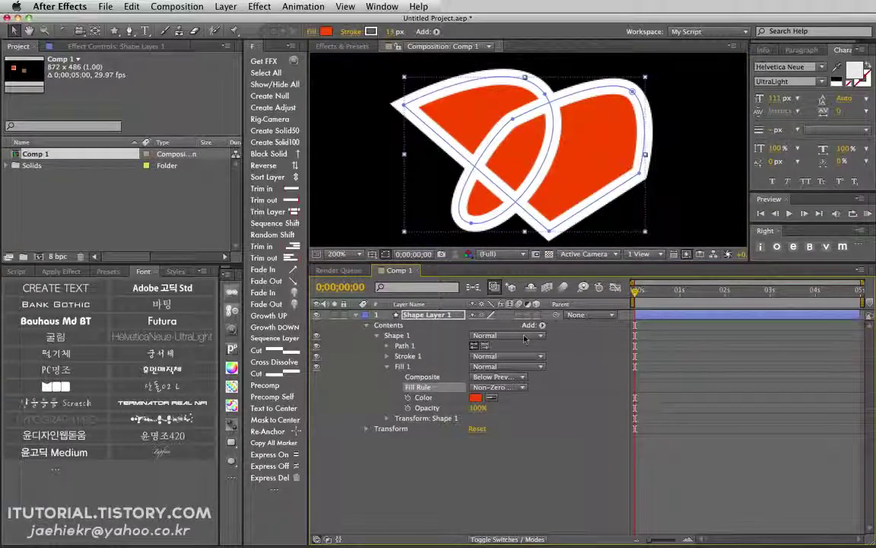
{"action": "left_click", "coordinate": [508, 388]}
{"action": "left_click", "coordinate": [504, 411]}
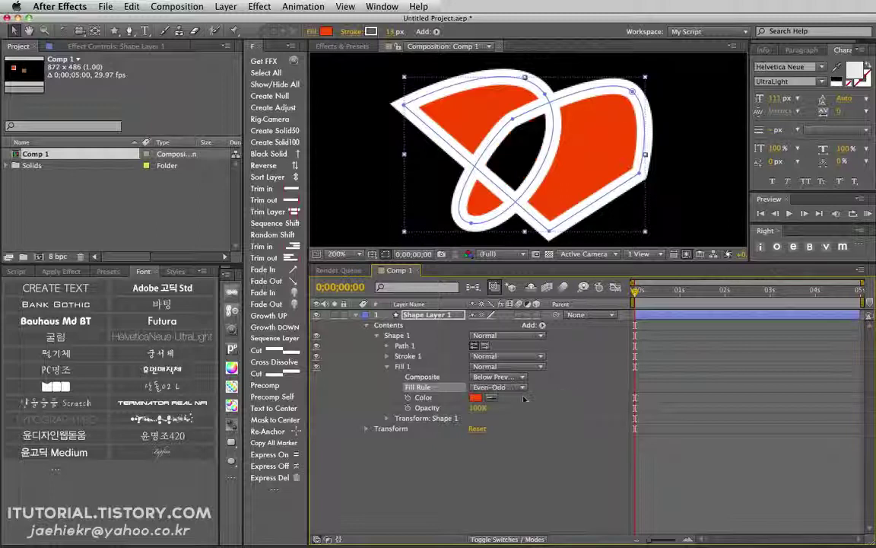
Set Fill 1's Fill Rule to Non-Zero Winding and try raising the fill's Opacity.
{"action": "left_click", "coordinate": [521, 387]}
{"action": "left_click", "coordinate": [493, 397]}
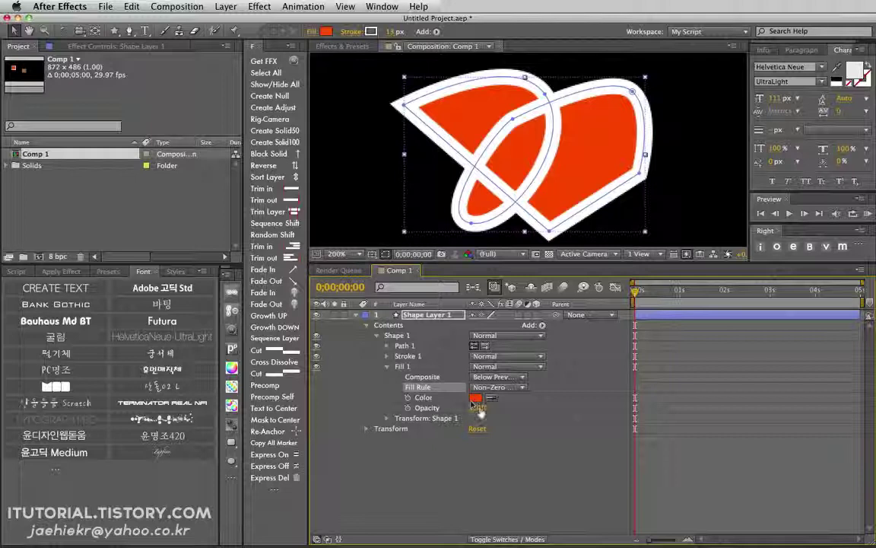
{"action": "left_click_drag", "start_coordinate": [478, 408], "coordinate": [517, 409]}
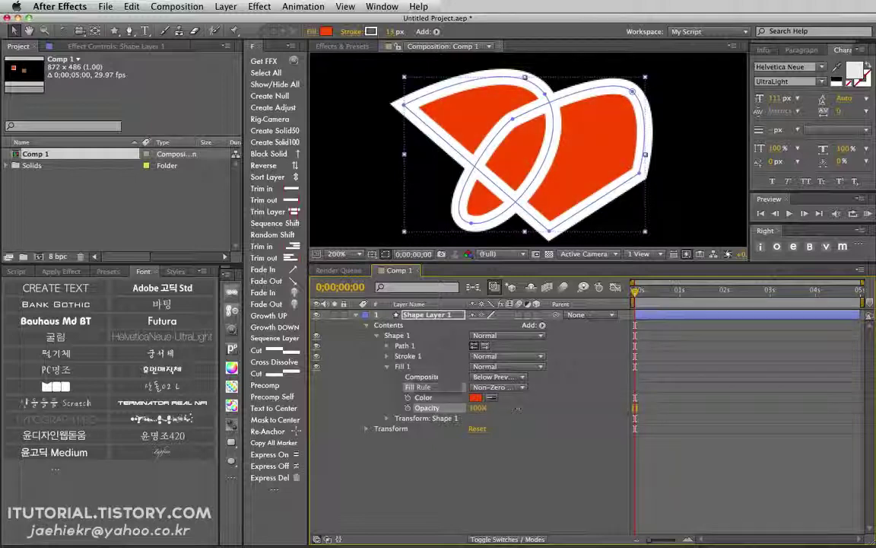
Collapse Fill 1, examine the Transform: Shape 1 properties such as Scale and Skew, and collapse that group again.
{"action": "left_click", "coordinate": [387, 366]}
{"action": "left_click", "coordinate": [388, 377]}
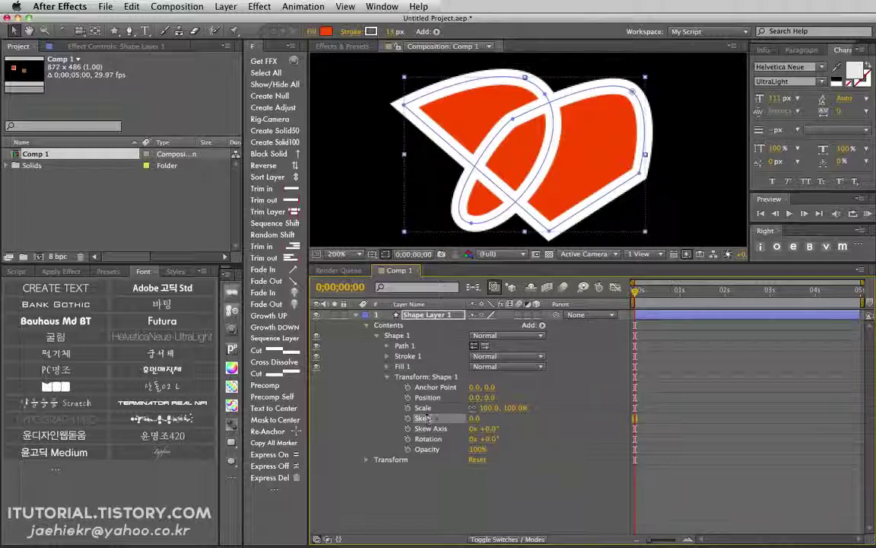
{"action": "left_click", "coordinate": [424, 409]}
{"action": "left_click_drag", "start_coordinate": [426, 416], "coordinate": [430, 410]}
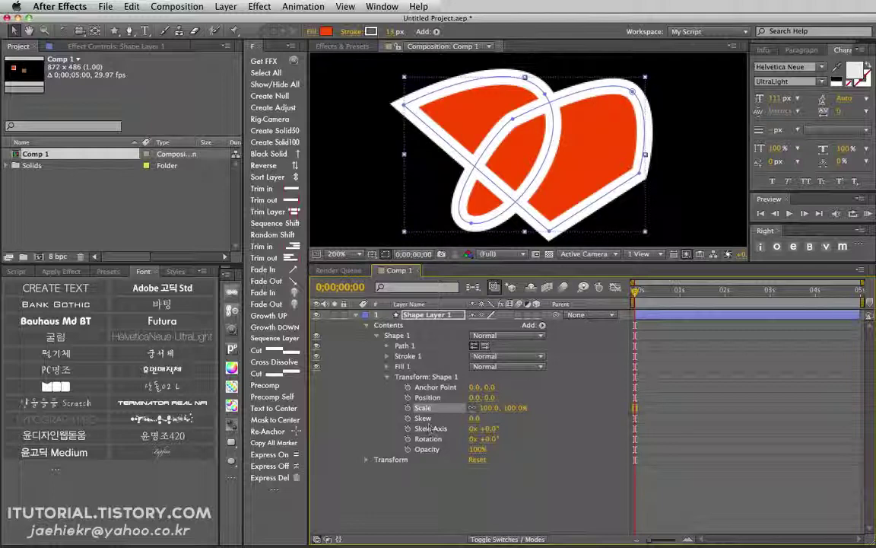
{"action": "left_click", "coordinate": [388, 376]}
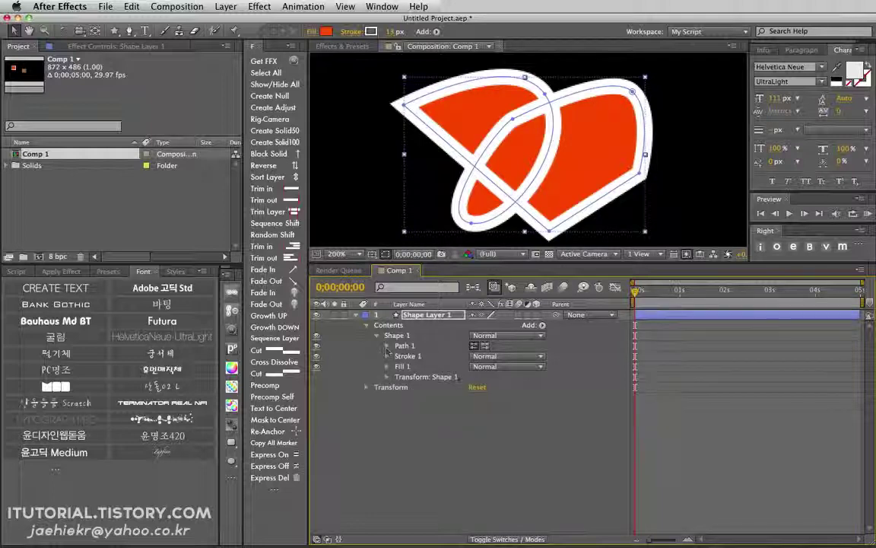
Review which shapes, fills, strokes and path operators can be added to the shape layer's Contents, without adding any.
{"action": "left_click", "coordinate": [543, 325]}
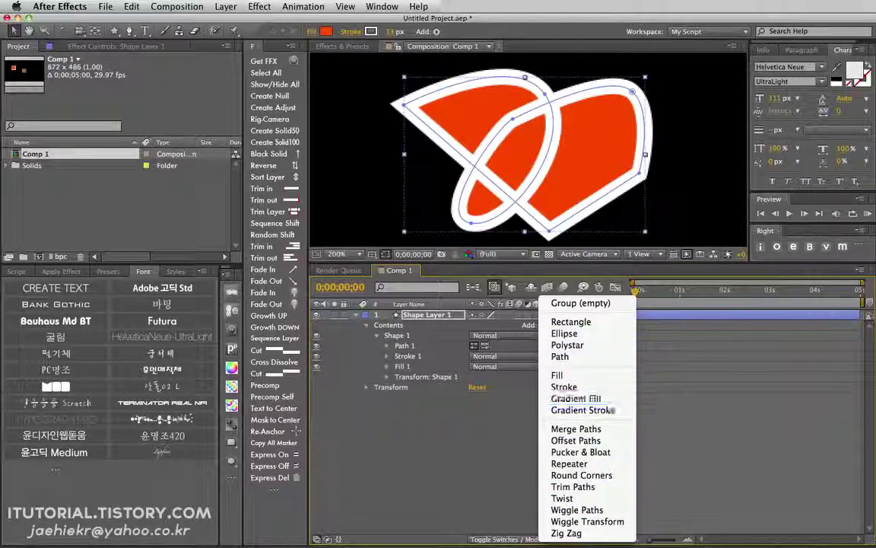
{"action": "left_click", "coordinate": [476, 378]}
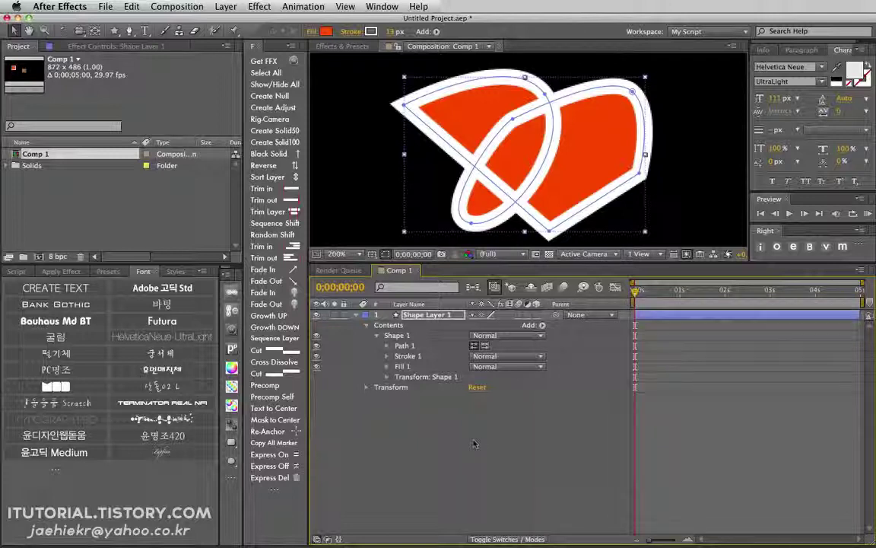